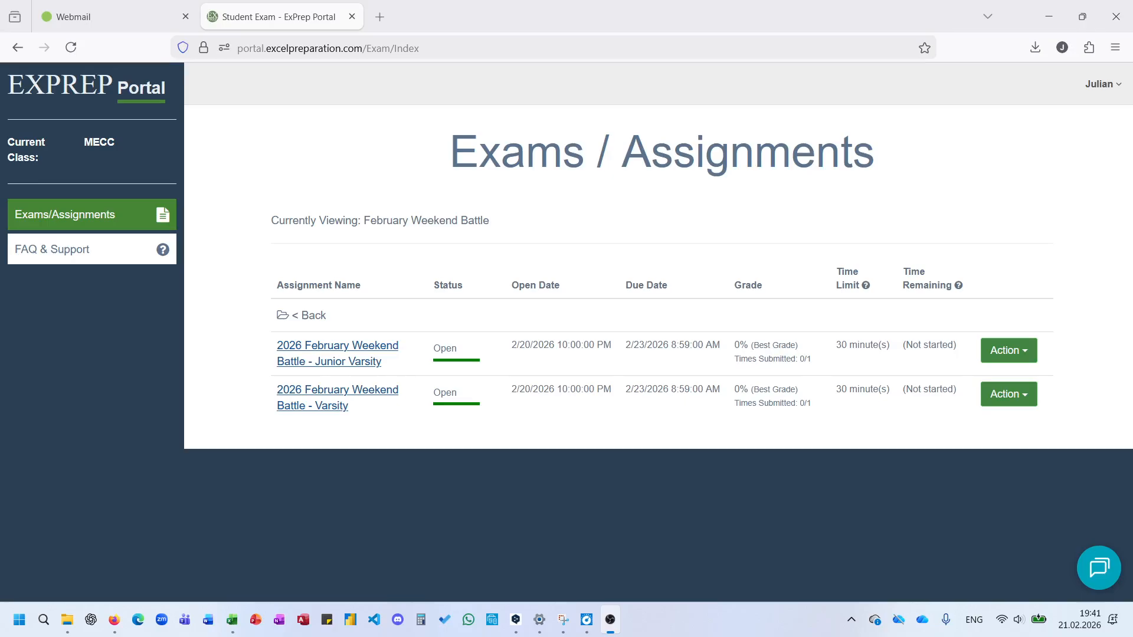
# Download the 2026 February Weekend Battle - Junior Varsity assignment and accept its time limit.
pyautogui.click(352, 352)
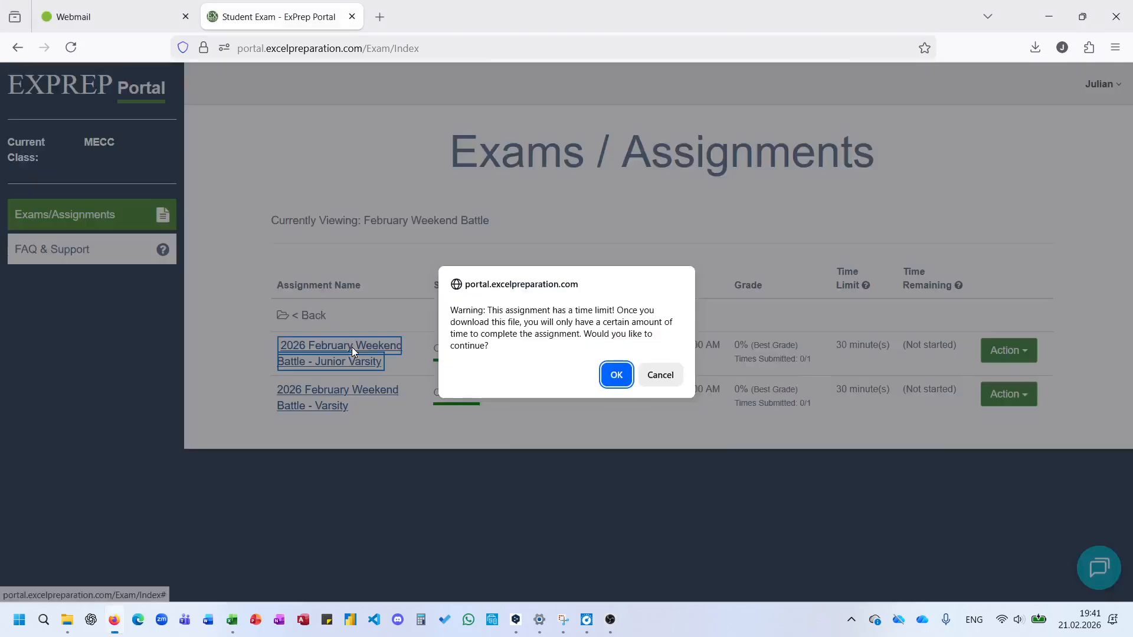
pyautogui.click(624, 377)
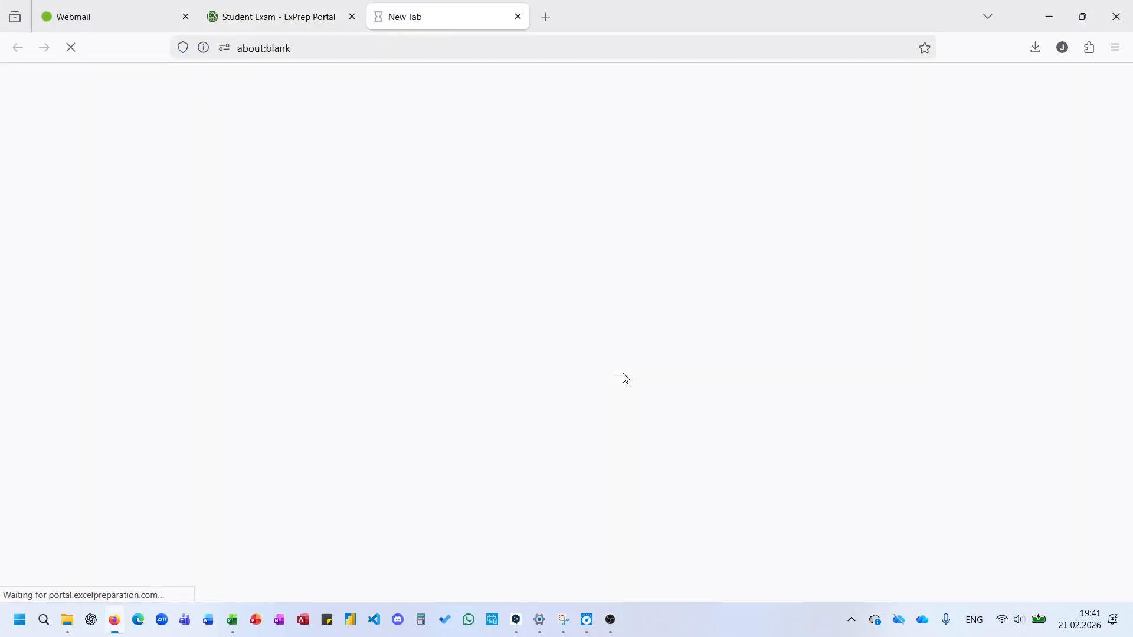
# Toggle the computer's Energy saver mode.
pyautogui.click(1012, 620)
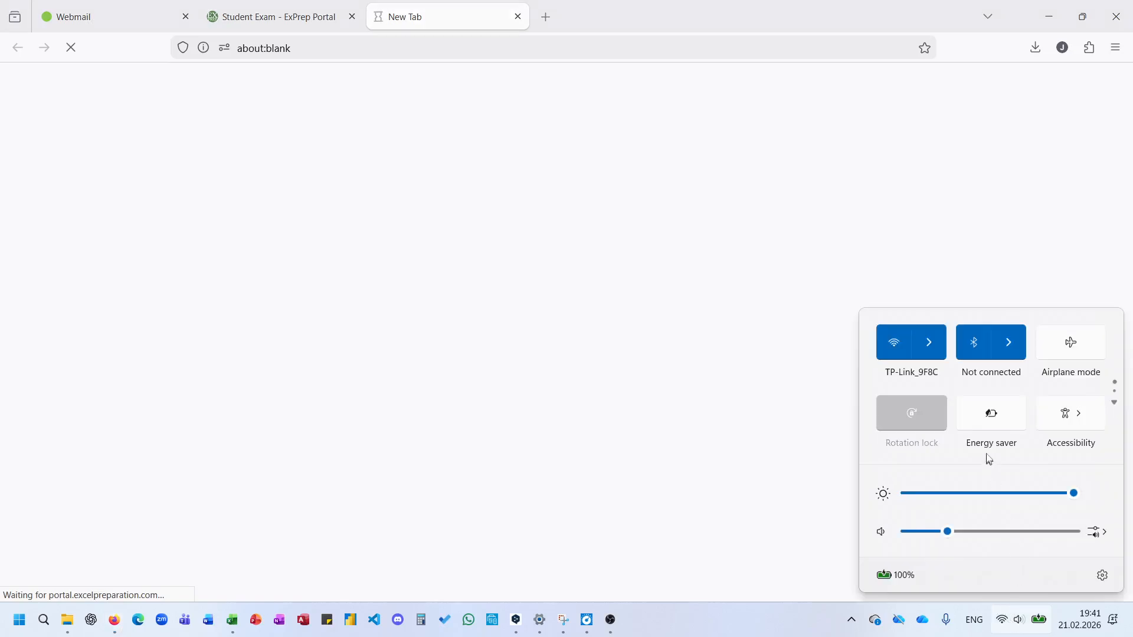
pyautogui.click(984, 421)
pyautogui.click(556, 189)
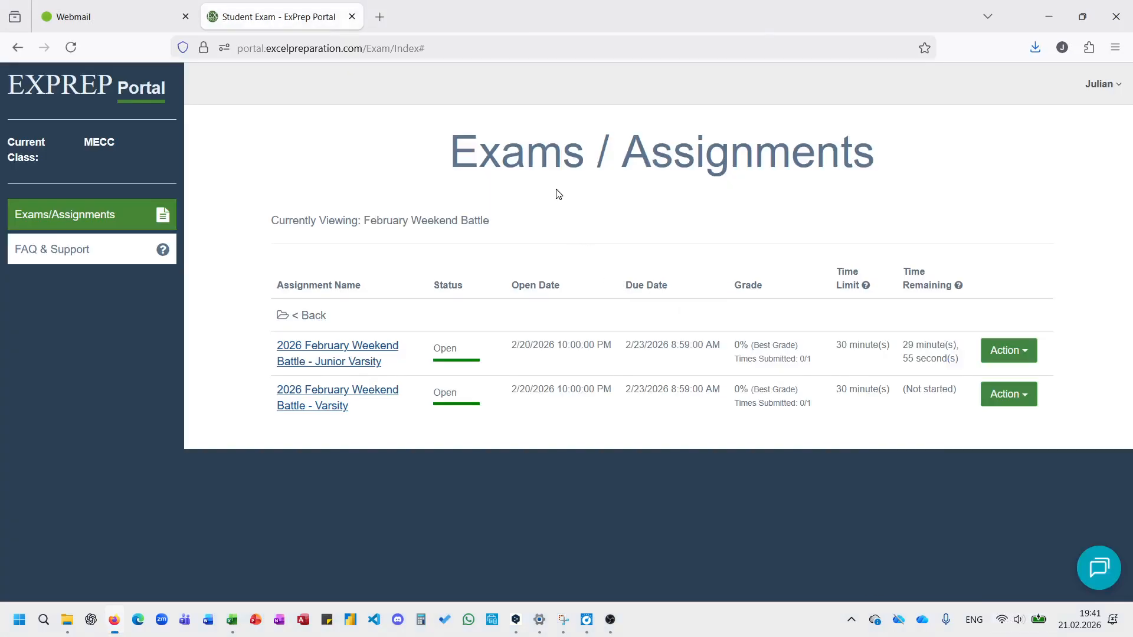
# Open the downloaded Junior Varsity workbook in Excel and shrink the formula bar to a single line.
pyautogui.click(1038, 46)
pyautogui.click(834, 81)
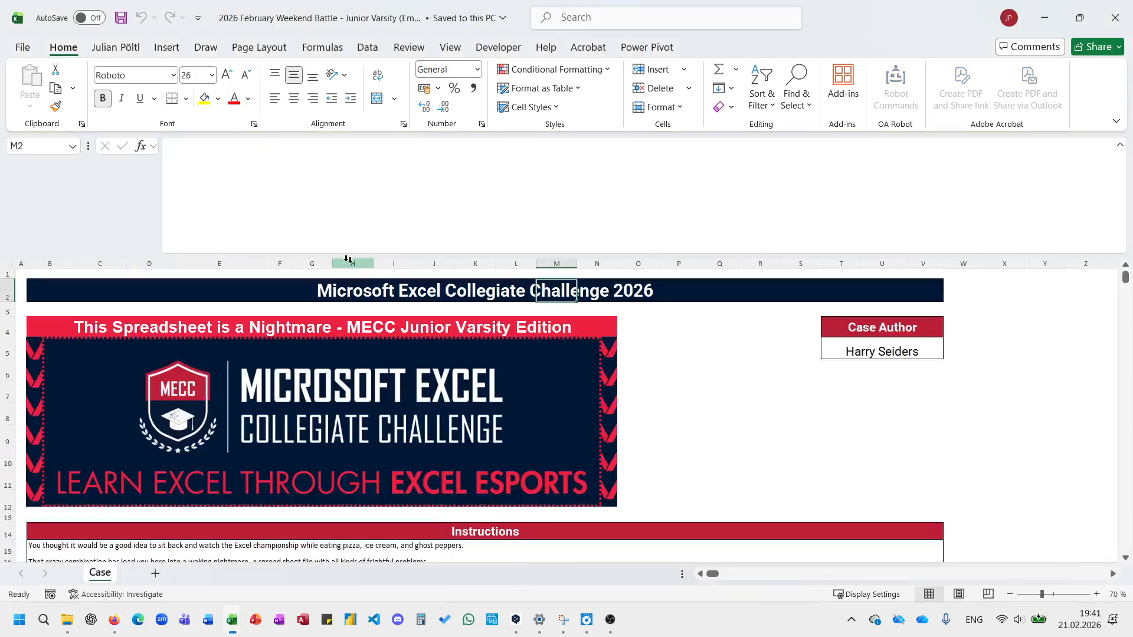
pyautogui.moveTo(342, 256); pyautogui.dragTo(337, 122)
pyautogui.scroll(-4, 384, 362)
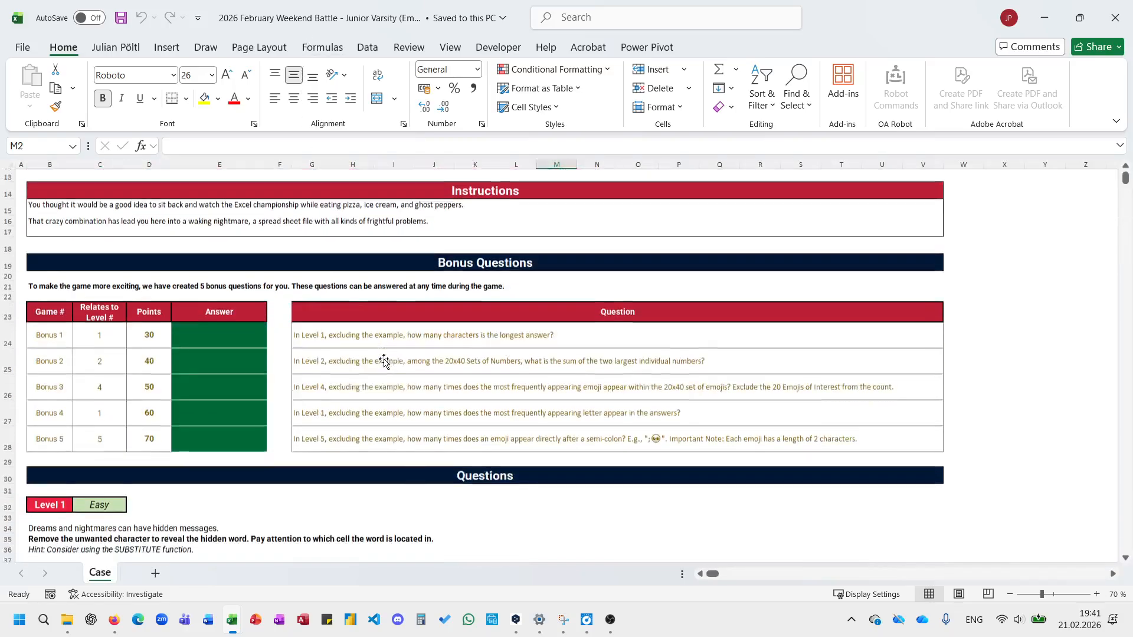
pyautogui.scroll(-7, 385, 362)
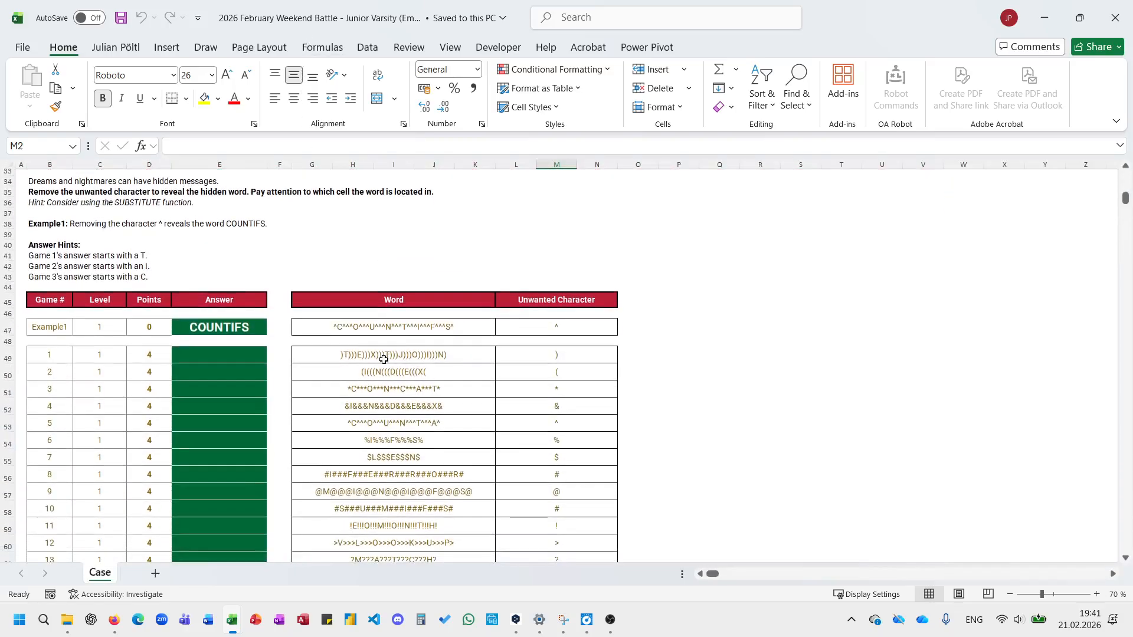
pyautogui.click(236, 356)
pyautogui.write('=exyta')
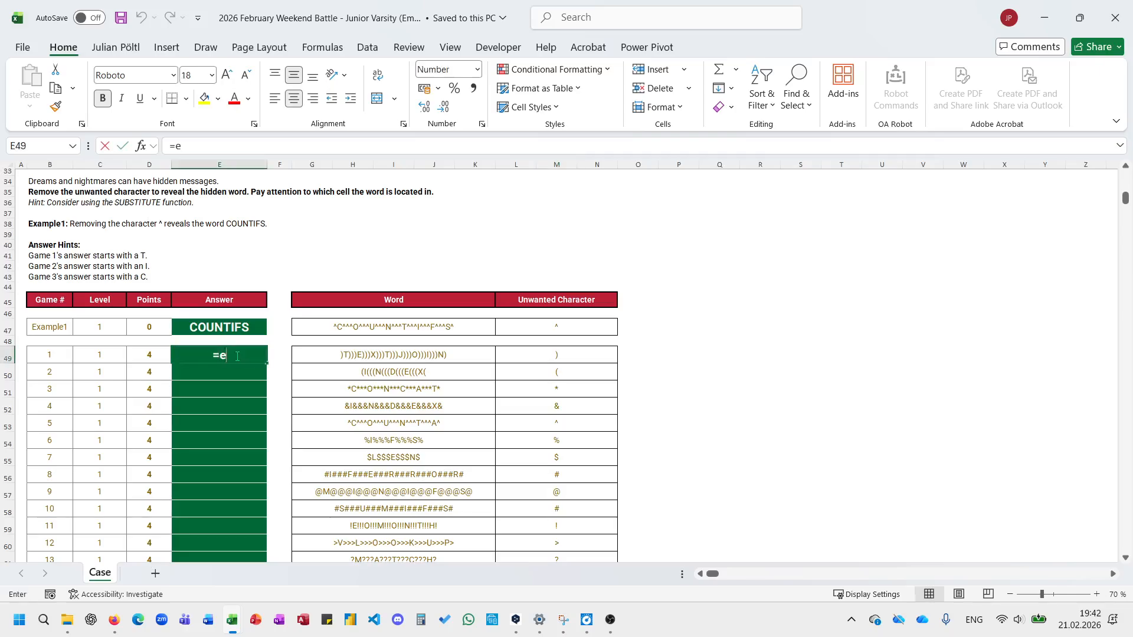
pyautogui.press('BackSpace')
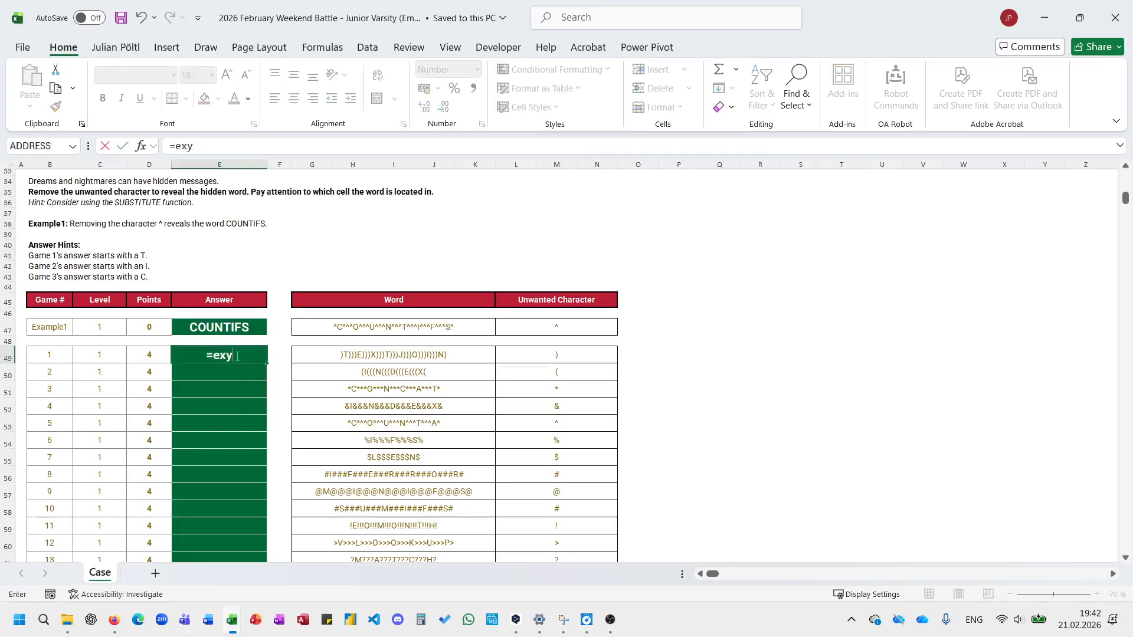
pyautogui.press('Escape')
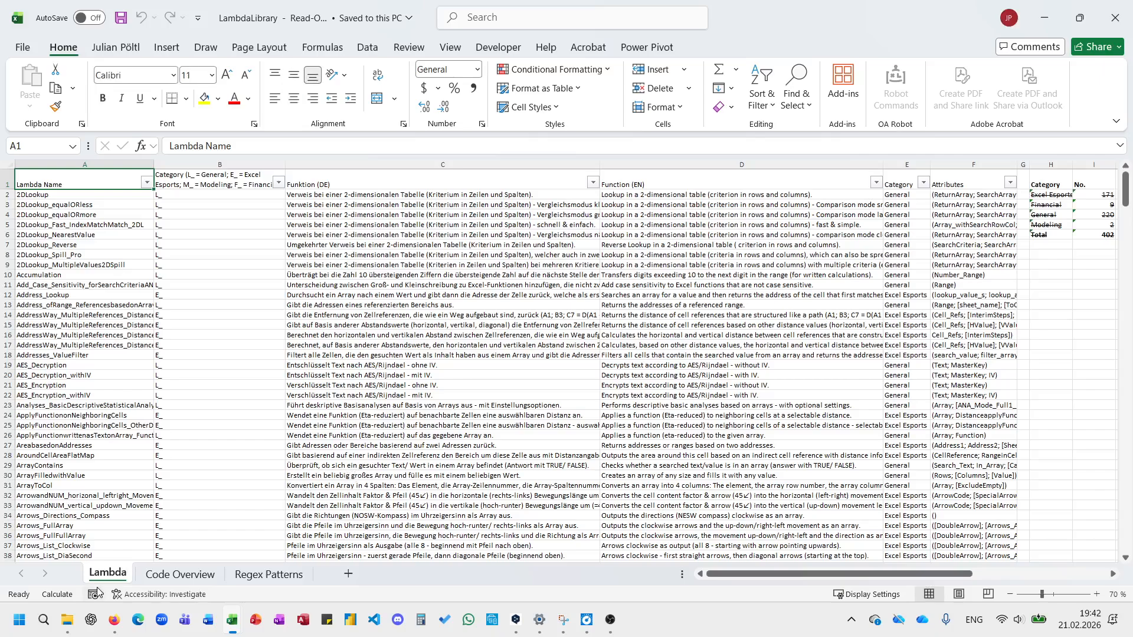
# Copy the Lambda sheet from LambdaLibrary.xlsx to the end of the 2026 February Weekend Battle - Junior Varsity workbook.
pyautogui.rightClick(101, 576)
pyautogui.click(172, 406)
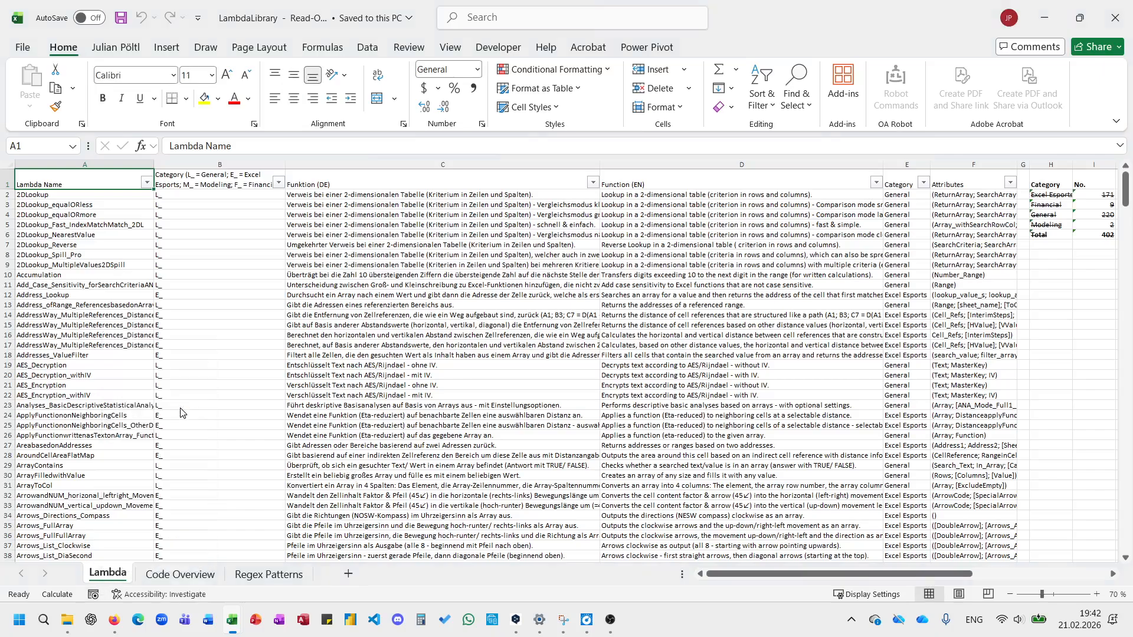
pyautogui.click(236, 369)
pyautogui.click(180, 419)
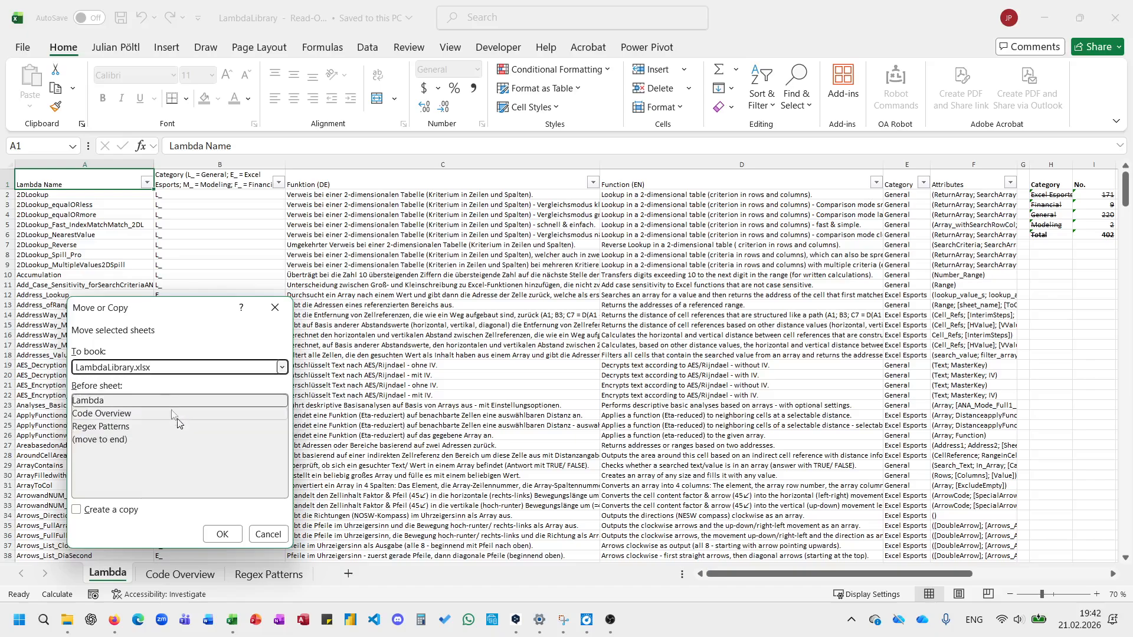
pyautogui.click(168, 370)
pyautogui.click(170, 412)
pyautogui.click(96, 414)
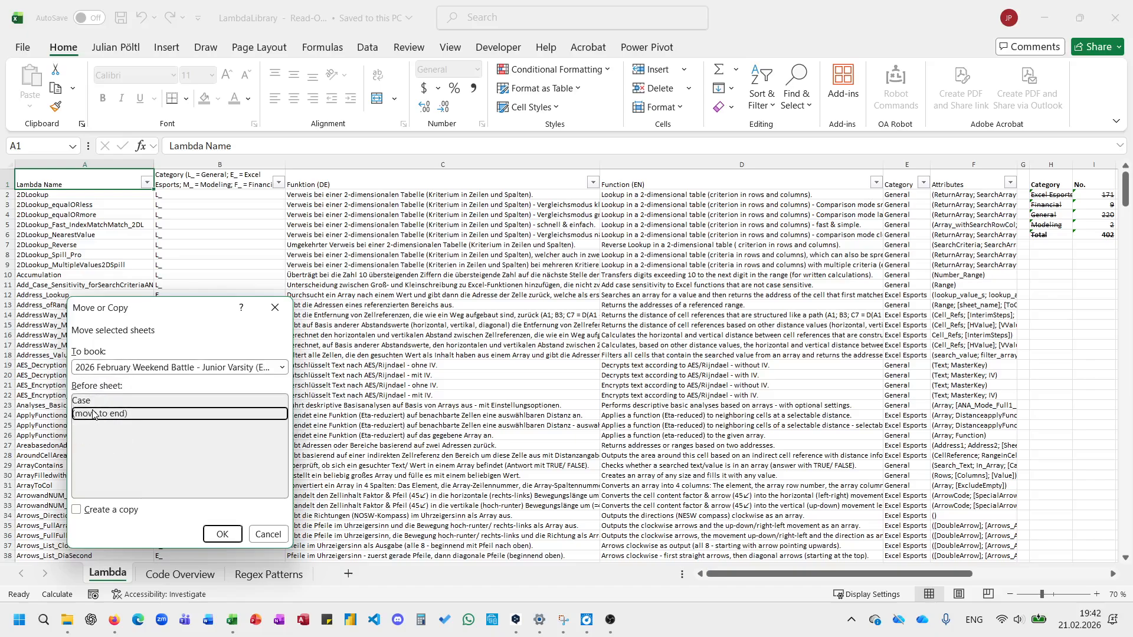
pyautogui.click(99, 510)
pyautogui.click(222, 534)
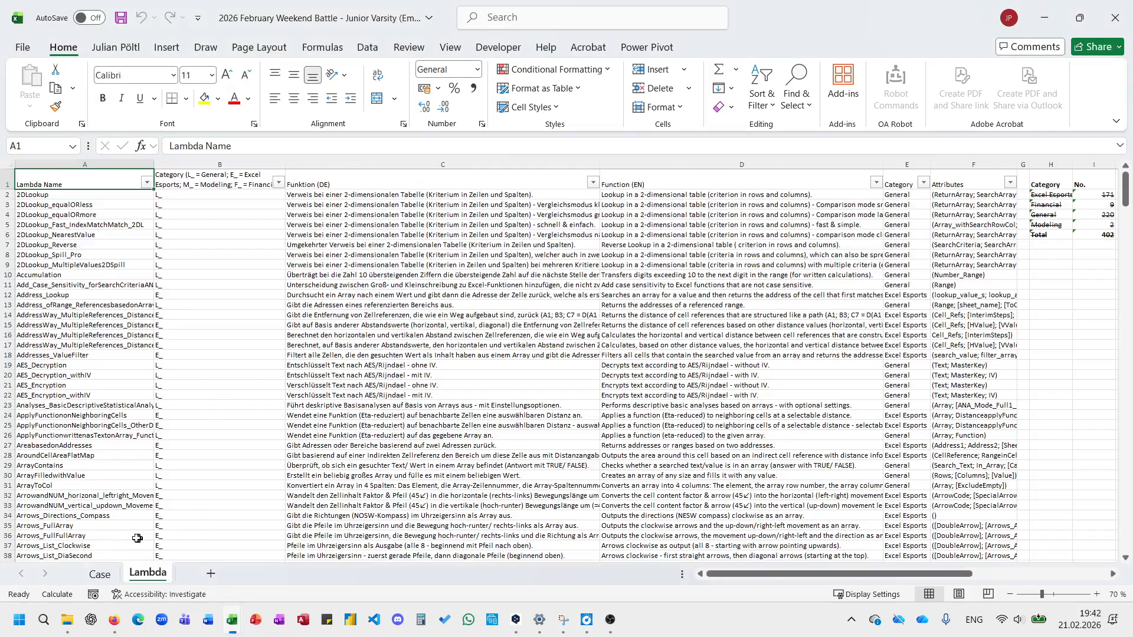
# On the Case sheet, enter =L_ExtractByTypefromaString_TextSelect_TextCleaner(G49;2) as the Game 1 answer in E49.
pyautogui.click(100, 574)
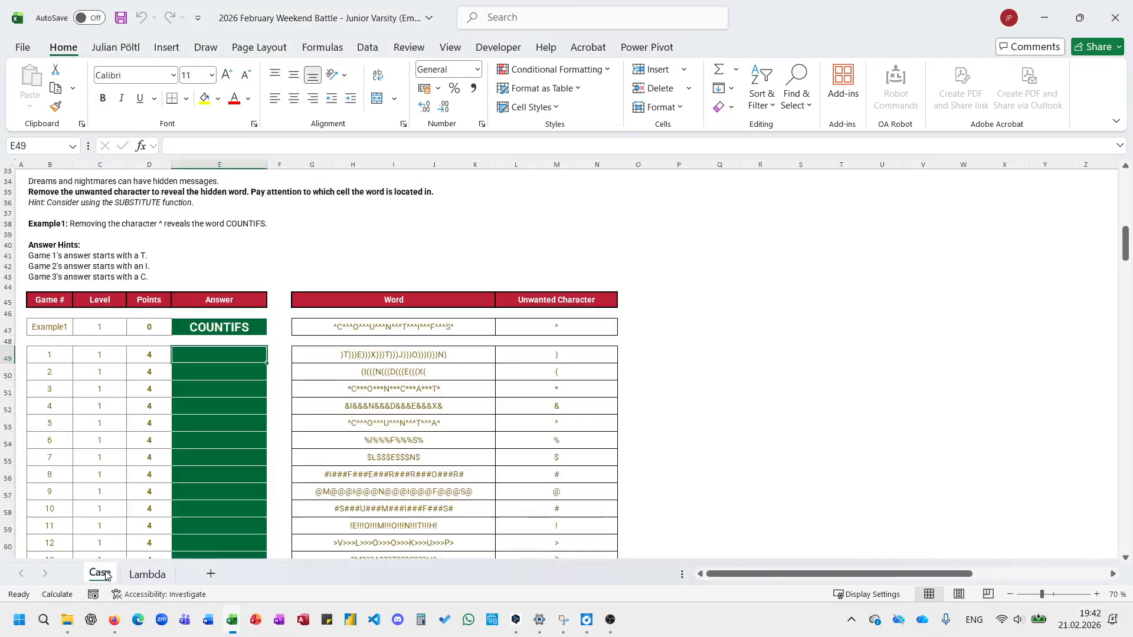
pyautogui.click(251, 349)
pyautogui.write('=ext')
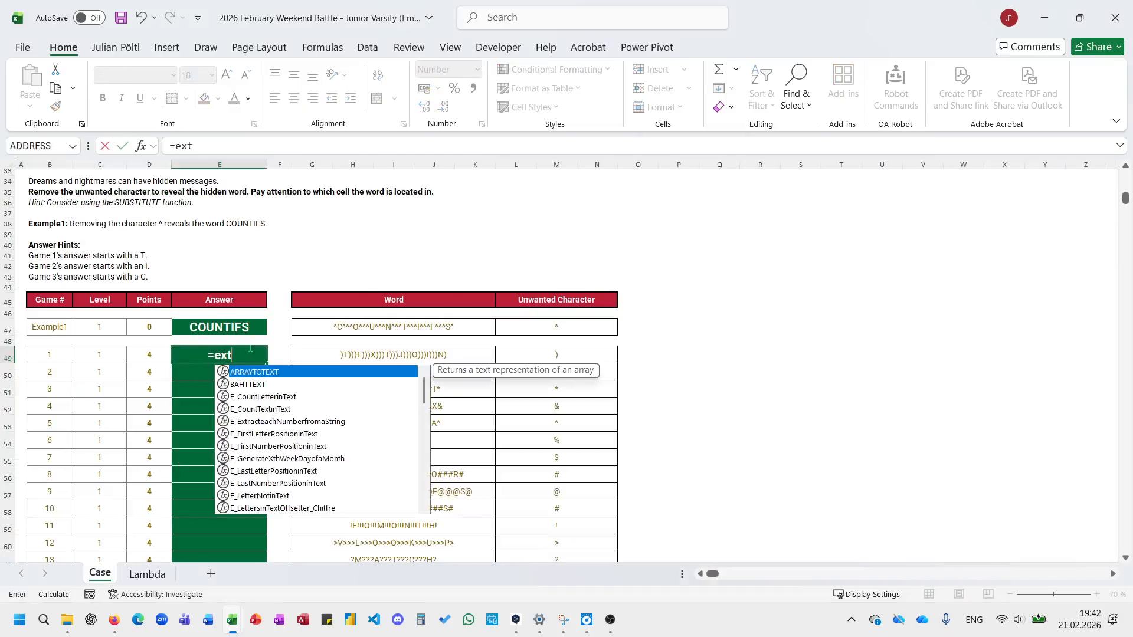
pyautogui.write('ra')
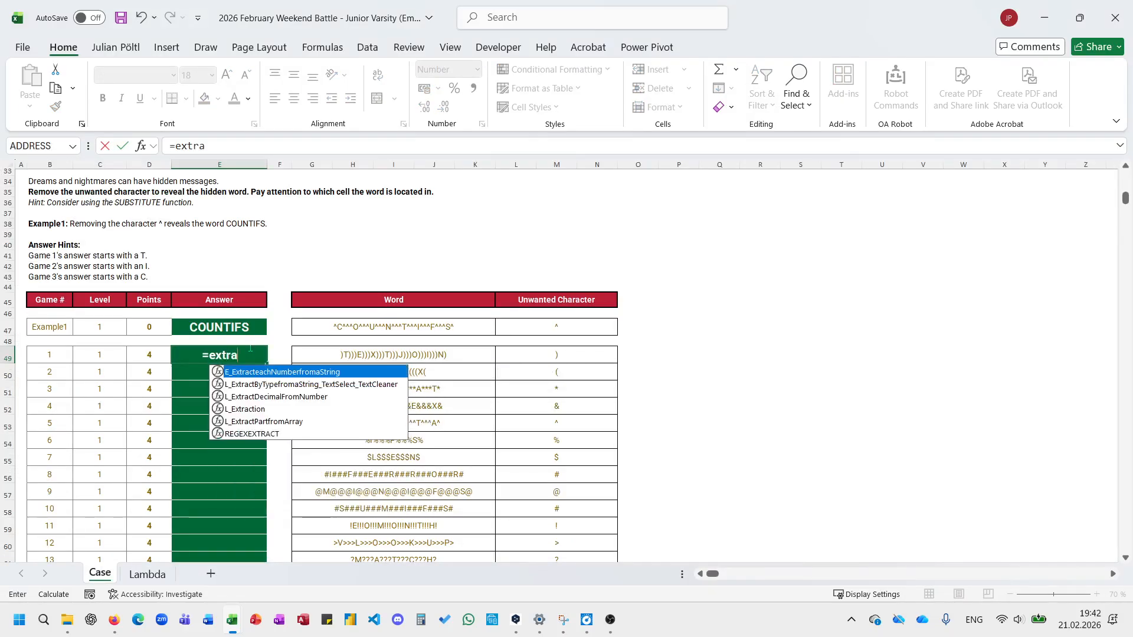
pyautogui.press('Down')
pyautogui.press('Tab')
pyautogui.press('Right')
pyautogui.press('Right')
pyautogui.press('Right')
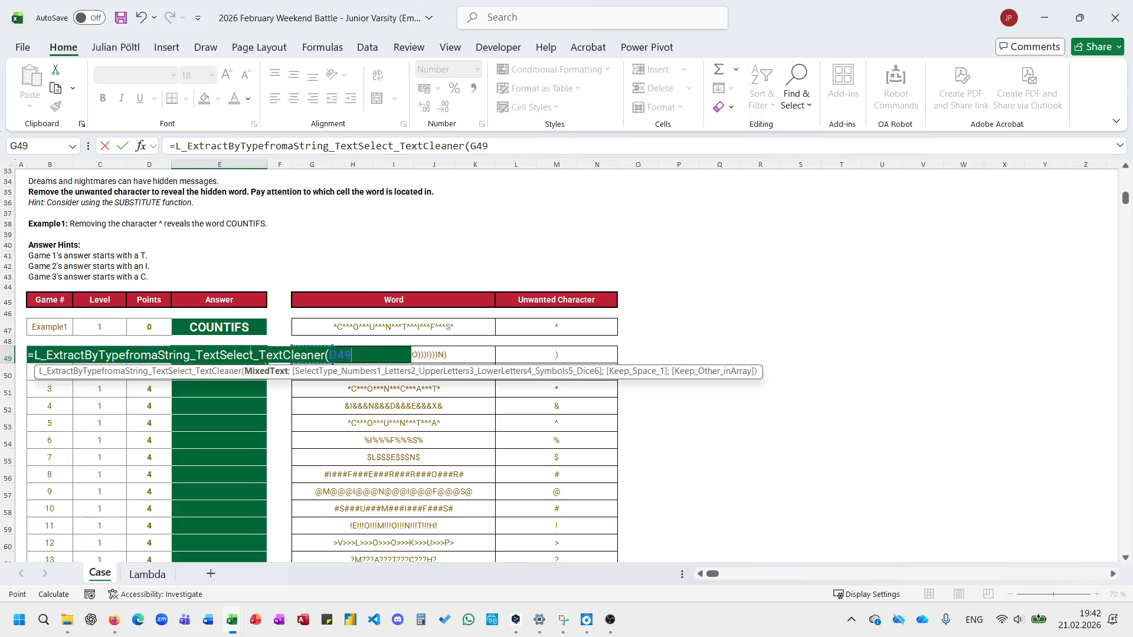
pyautogui.write(';')
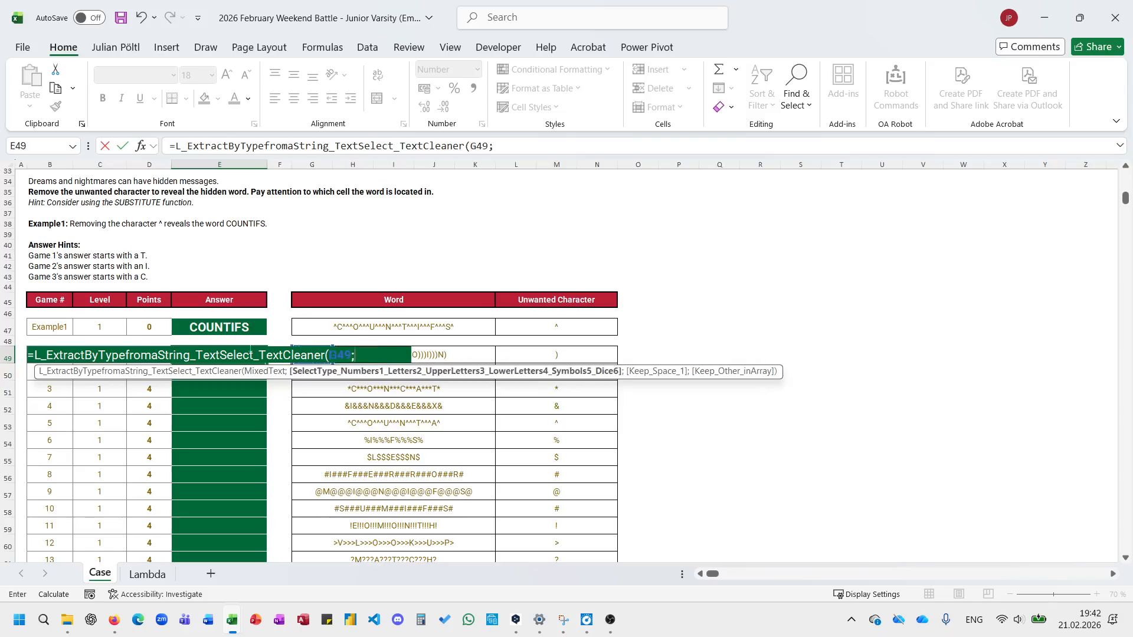
pyautogui.write('2)')
pyautogui.press('Return')
pyautogui.write('\\')
# Fill the E49 text-cleaning formula down through all Level 1 answers to Game 20.
pyautogui.click(251, 350)
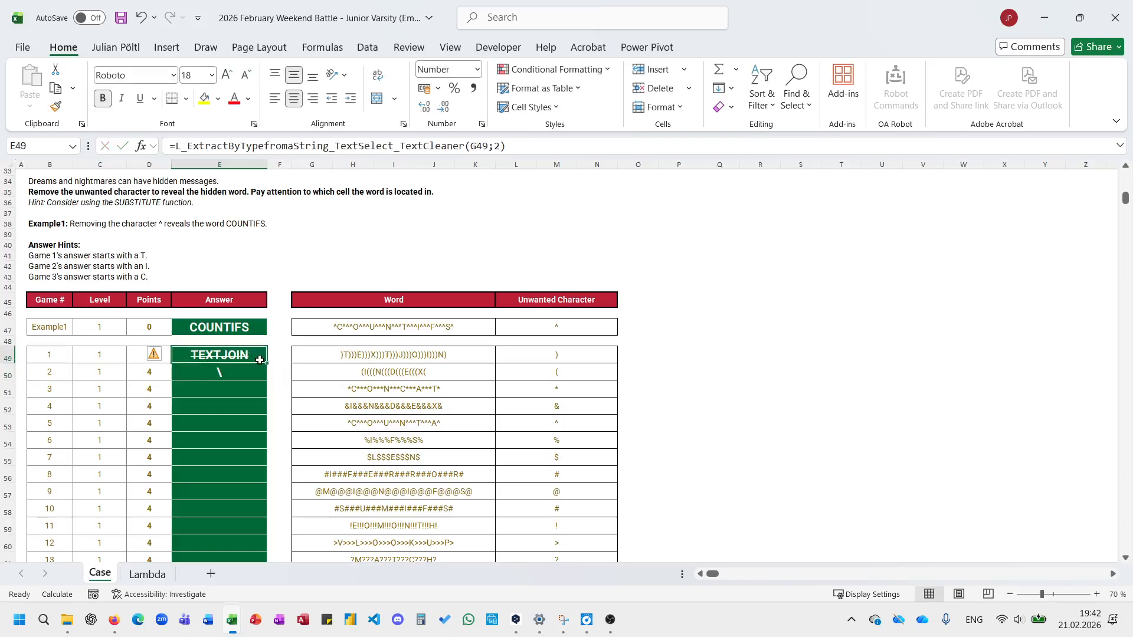
pyautogui.doubleClick(266, 362)
pyautogui.moveTo(264, 361); pyautogui.dragTo(265, 369)
pyautogui.doubleClick(266, 379)
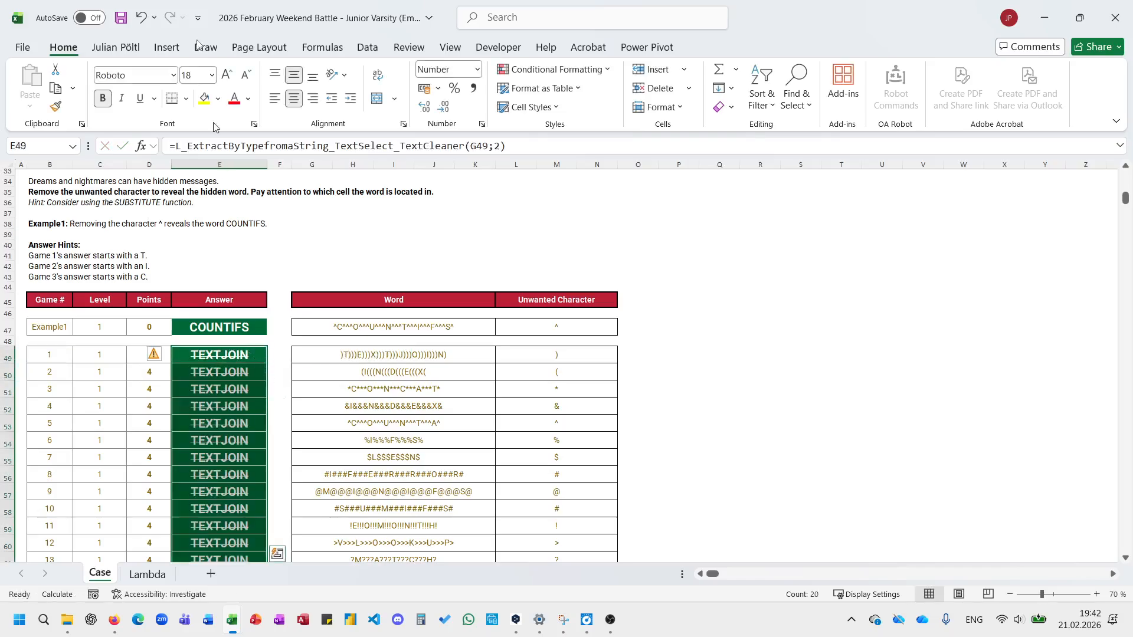
# Set the workbook's calculation mode to Automatic so the Level 1 answers recalculate.
pyautogui.click(127, 46)
pyautogui.click(520, 107)
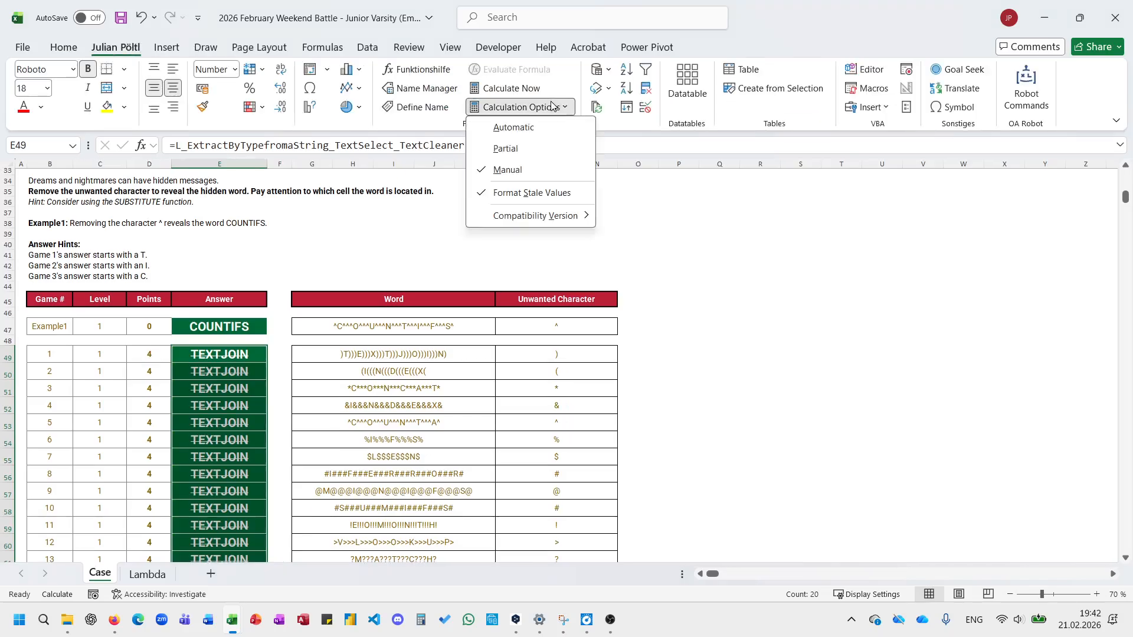
pyautogui.click(529, 133)
pyautogui.click(353, 299)
# Enter =COUNT(G88:AT88) as the Game 21 answer in E88 of Level 2.
pyautogui.scroll(-11, 357, 300)
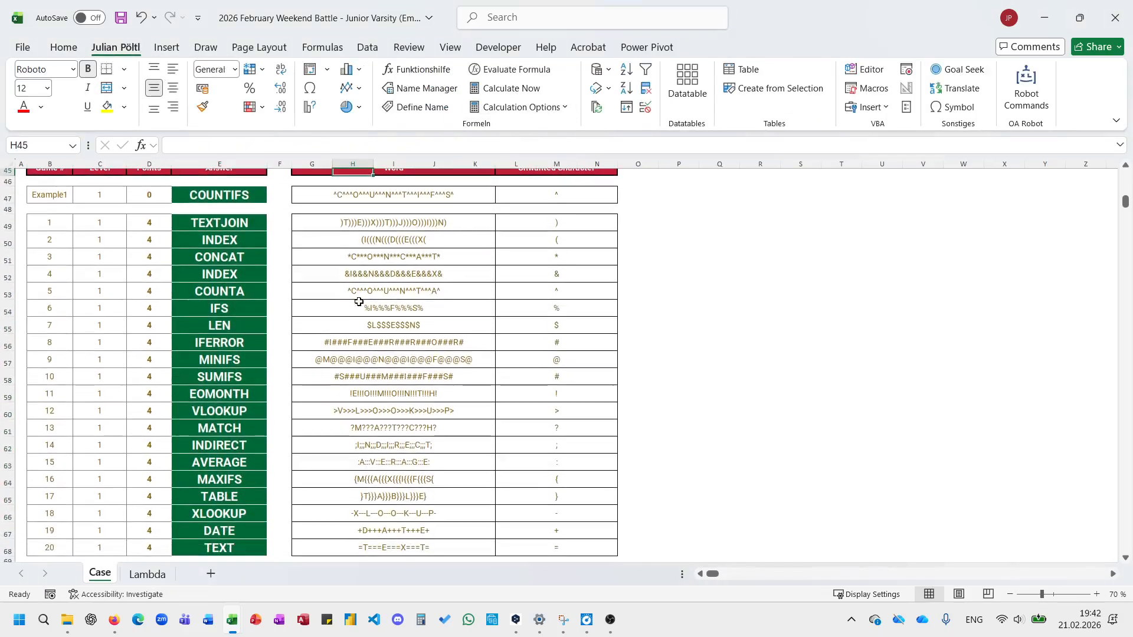
pyautogui.scroll(-1, 359, 302)
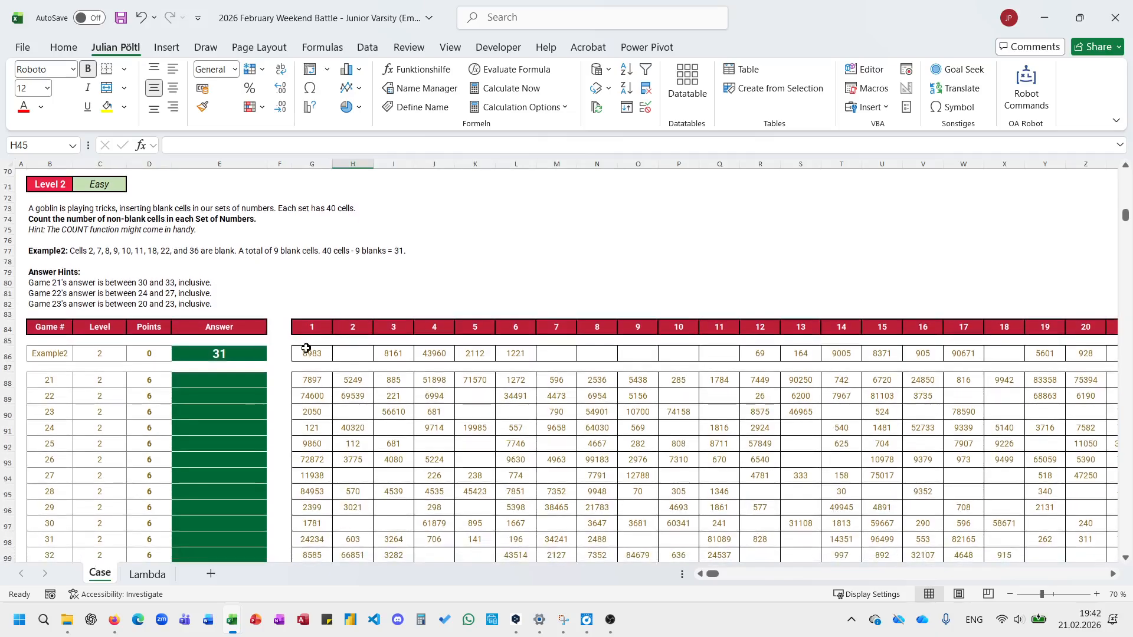
pyautogui.click(260, 379)
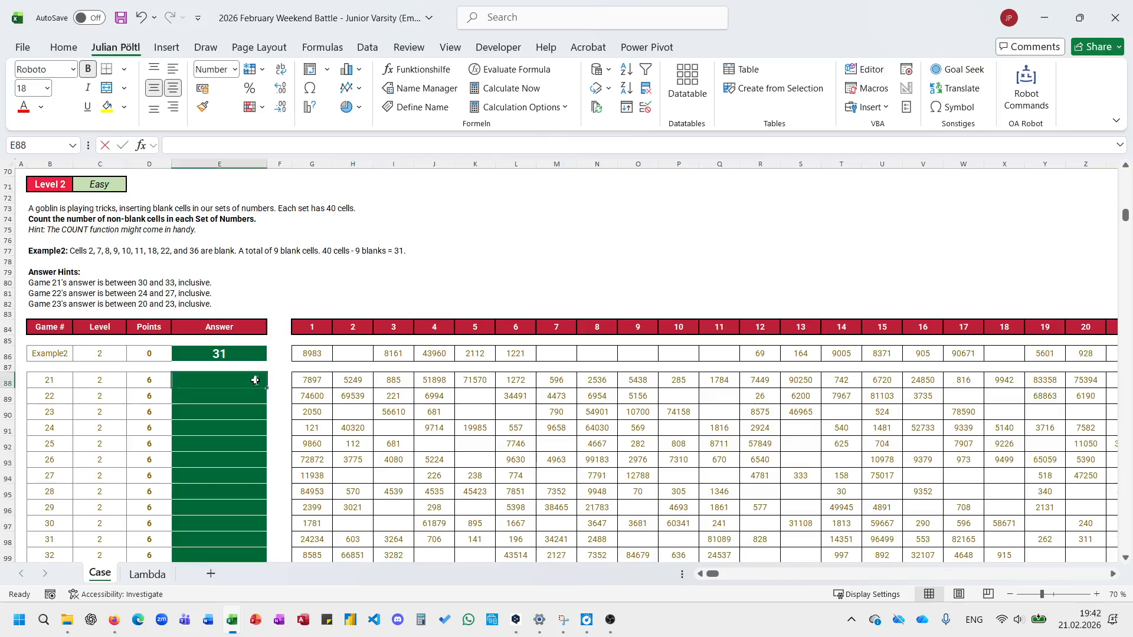
pyautogui.write('=coun')
pyautogui.press('Tab')
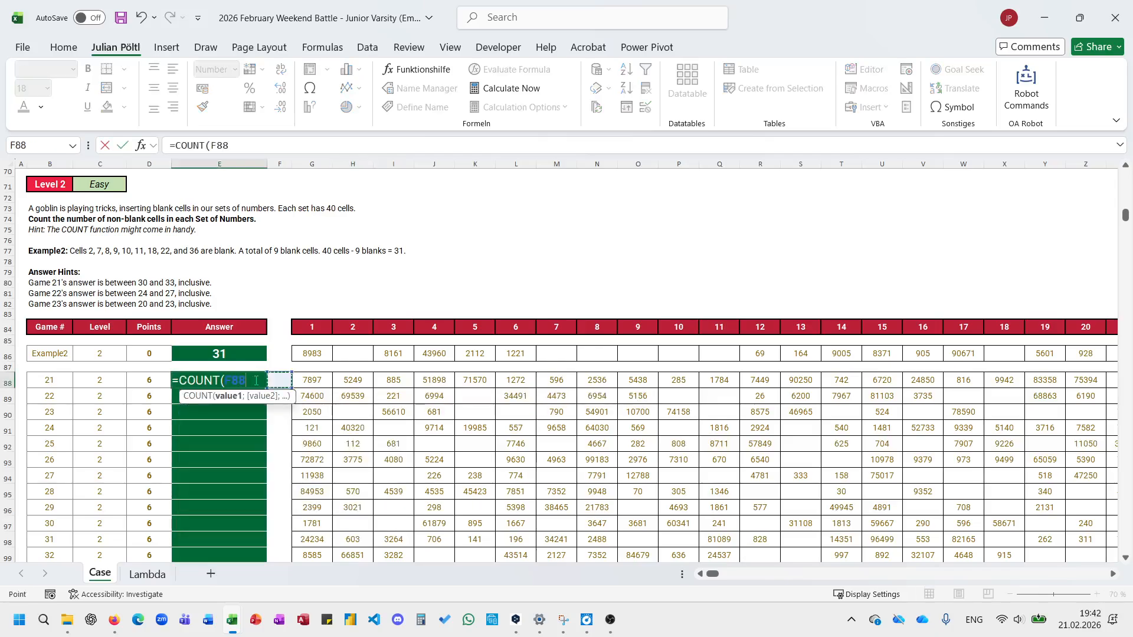
pyautogui.press('Right')
pyautogui.press('Right')
pyautogui.hotkey('ctrl', 'shift', 'Right')
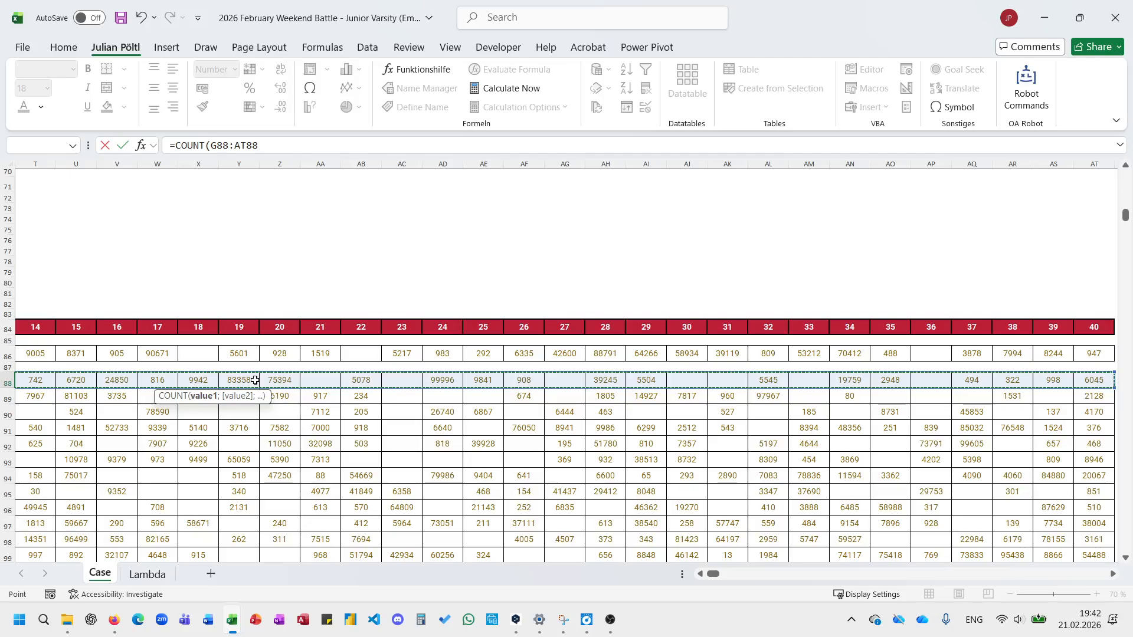
pyautogui.hotkey('ctrl', 'Return')
# Copy the COUNT formula into the Example2 answer cell E86 and fill E88 down through all Level 2 answers.
pyautogui.hotkey('ctrl', 'c')
pyautogui.press('Up')
pyautogui.press('Up')
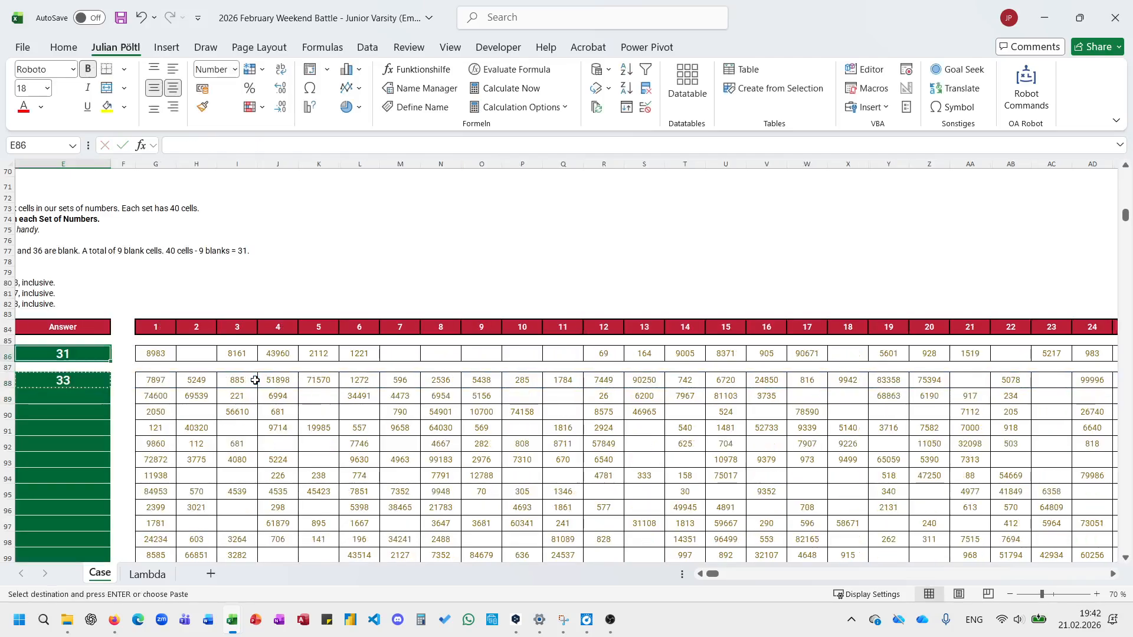
pyautogui.hotkey('ctrl', 'v')
pyautogui.press('Escape')
pyautogui.click(109, 385)
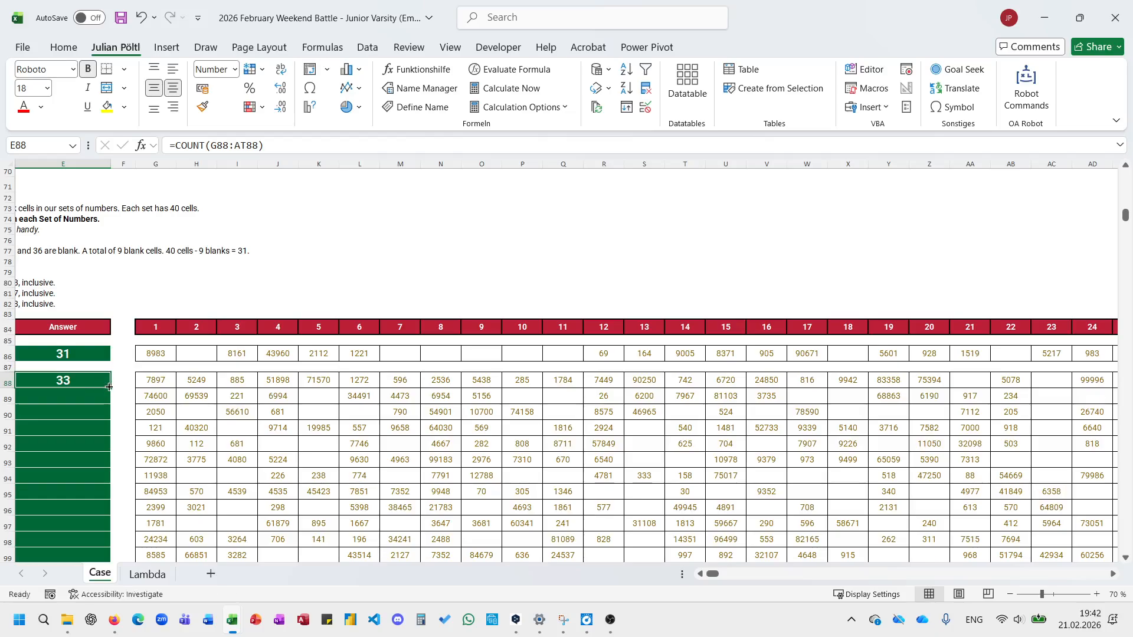
pyautogui.doubleClick(108, 384)
# Enter =SUM(--TEXTSPLIT(G129;";")) as the Game 41 answer in E129 of Level 3.
pyautogui.scroll(-10, 109, 387)
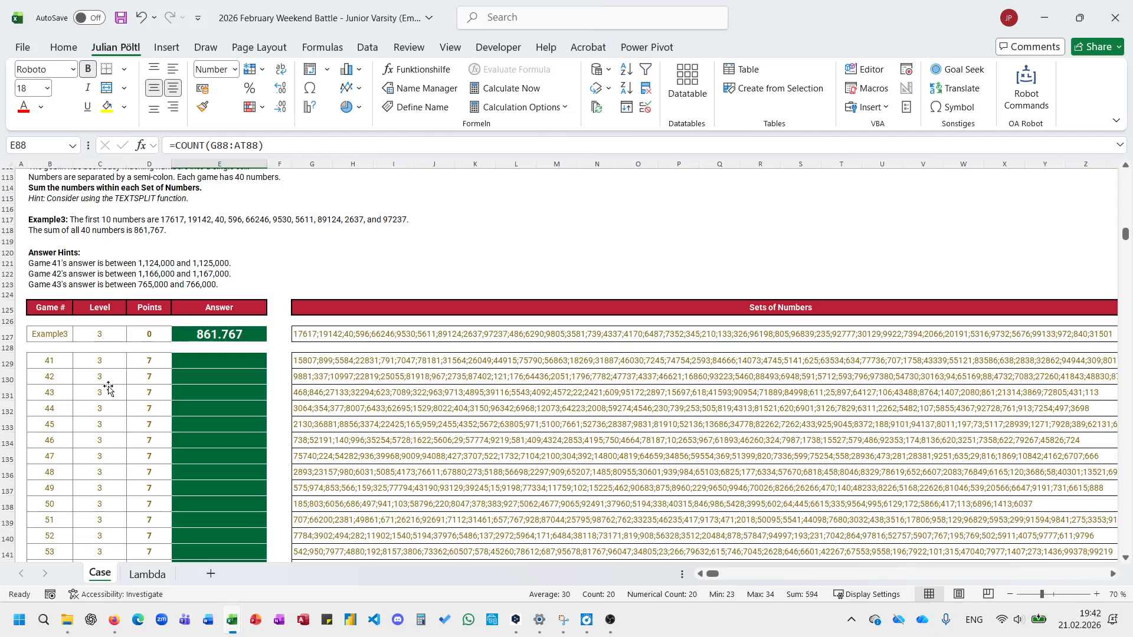
pyautogui.click(221, 362)
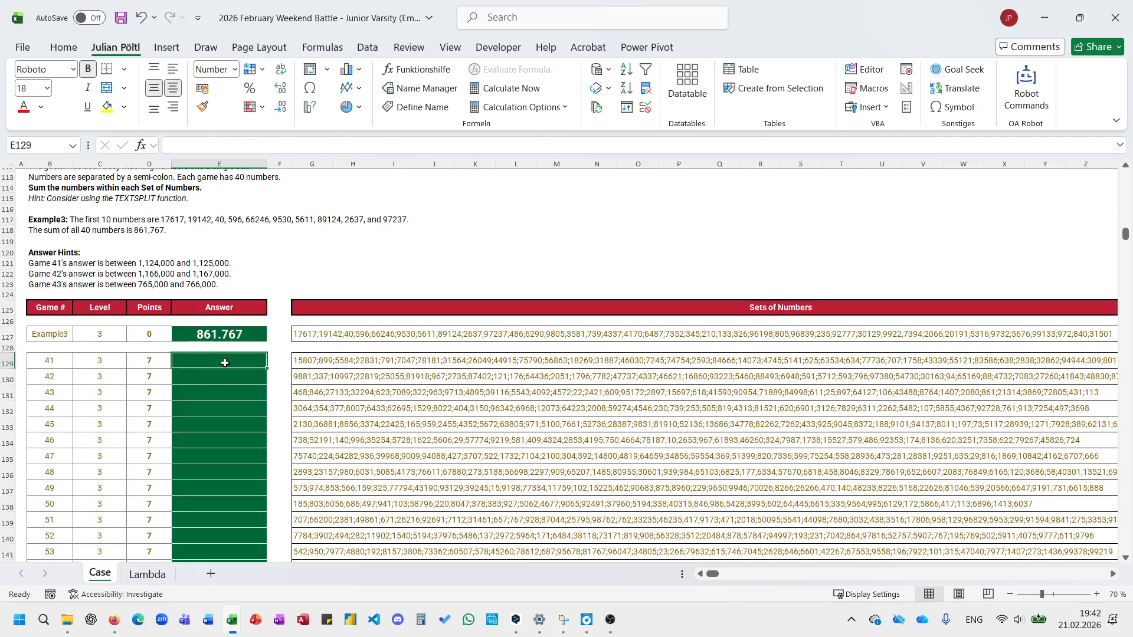
pyautogui.write('=sum')
pyautogui.press('Tab')
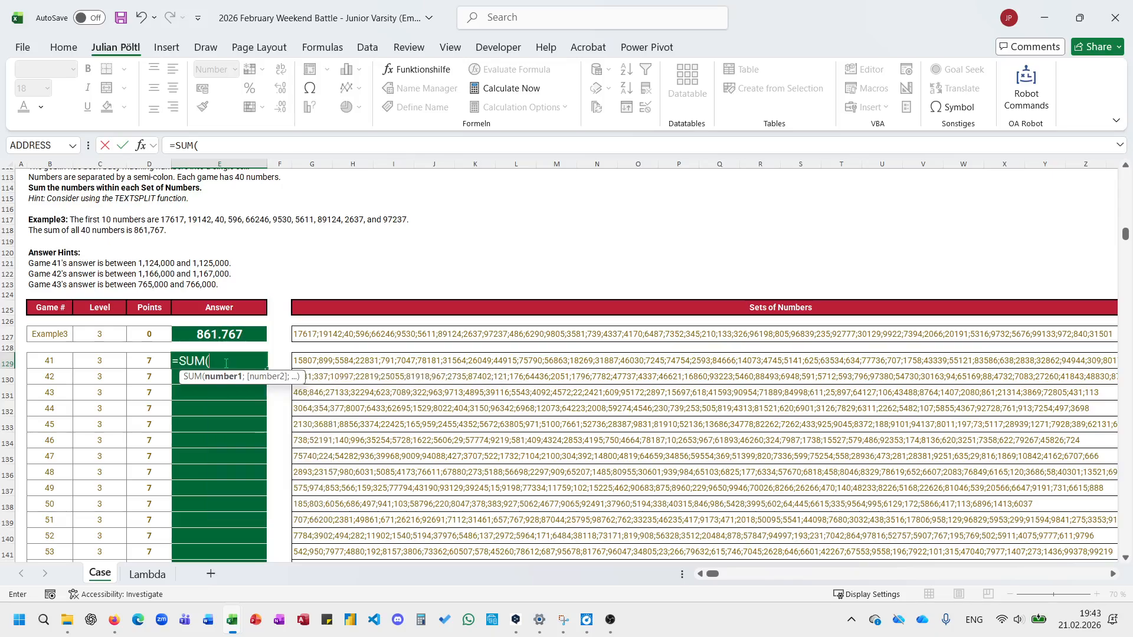
pyautogui.write('--texts')
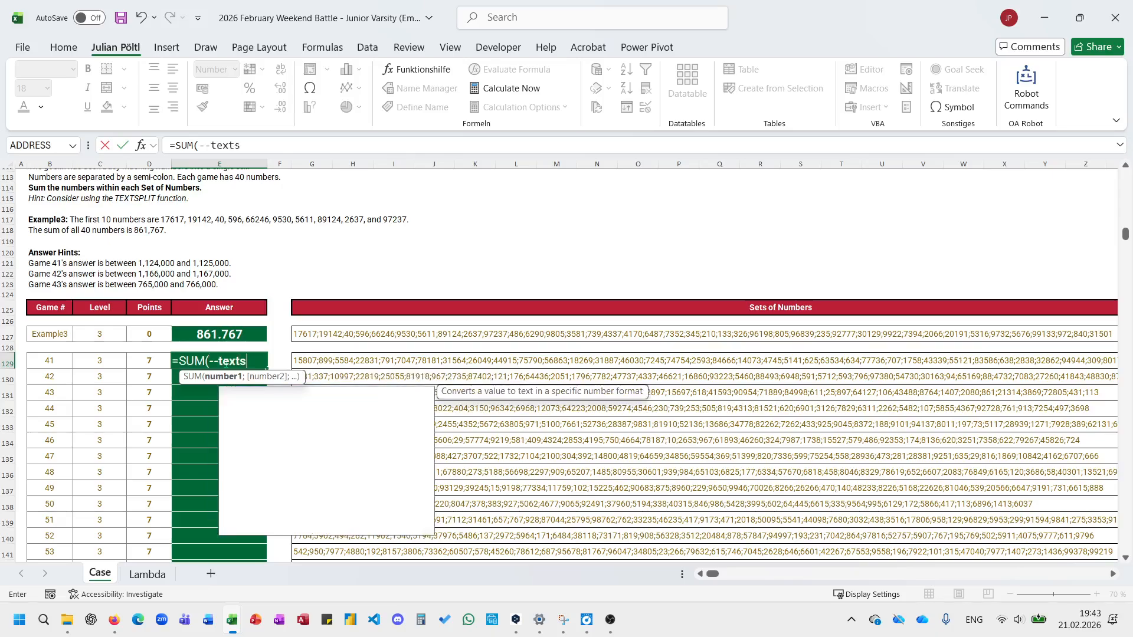
pyautogui.press('Tab')
pyautogui.press('Right')
pyautogui.press('Right')
pyautogui.write(';";"))')
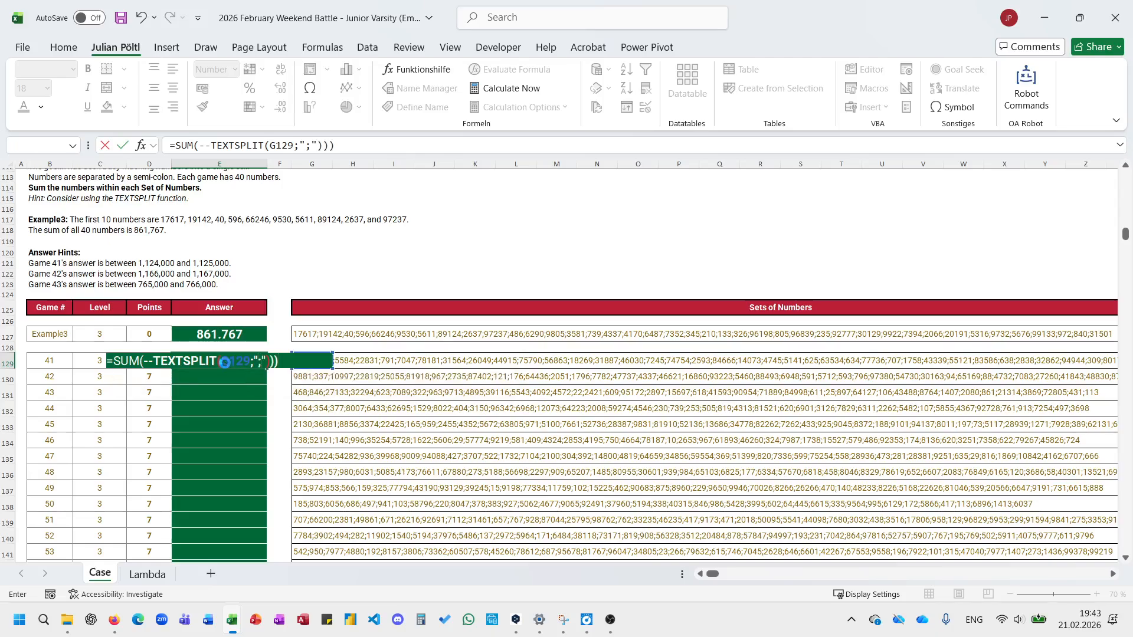
pyautogui.press('Return')
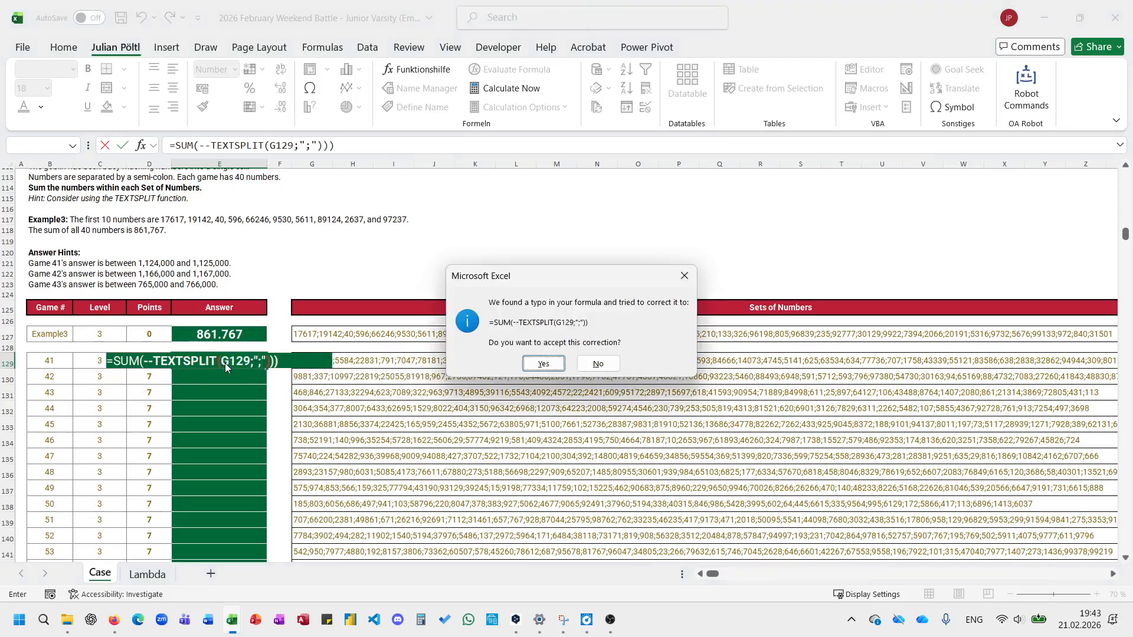
pyautogui.press('Return')
# Copy the E129 formula into the Example3 answer cell E127 and fill E129 down through all Level 3 answers.
pyautogui.hotkey('ctrl', 'c')
pyautogui.click(241, 335)
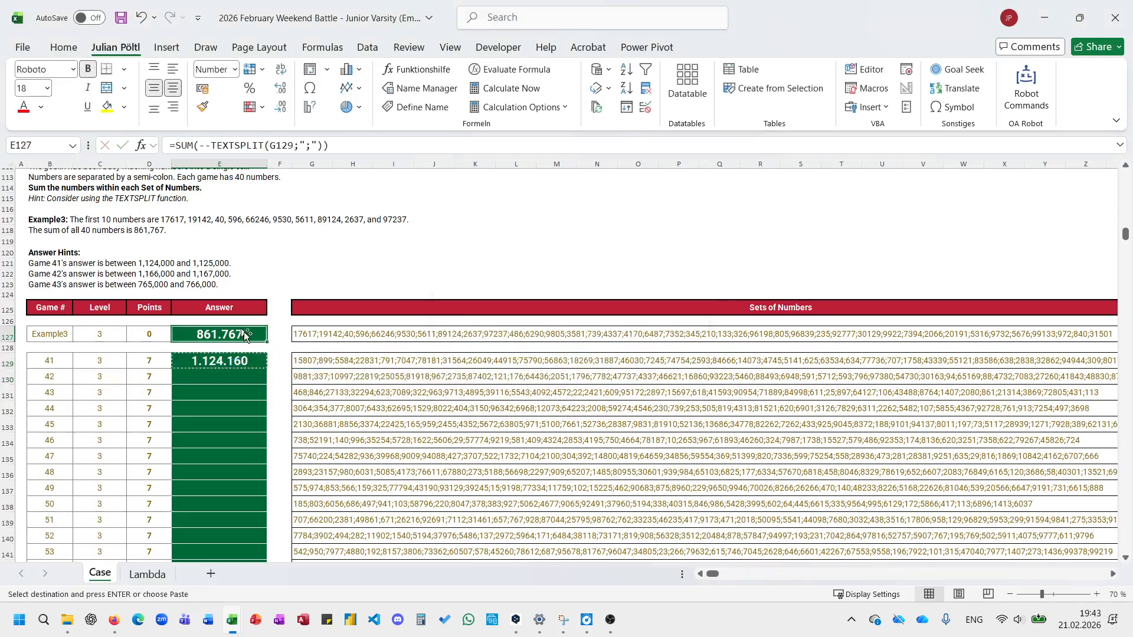
pyautogui.hotkey('ctrl', 'v')
pyautogui.press('Escape')
pyautogui.click(255, 358)
pyautogui.doubleClick(264, 368)
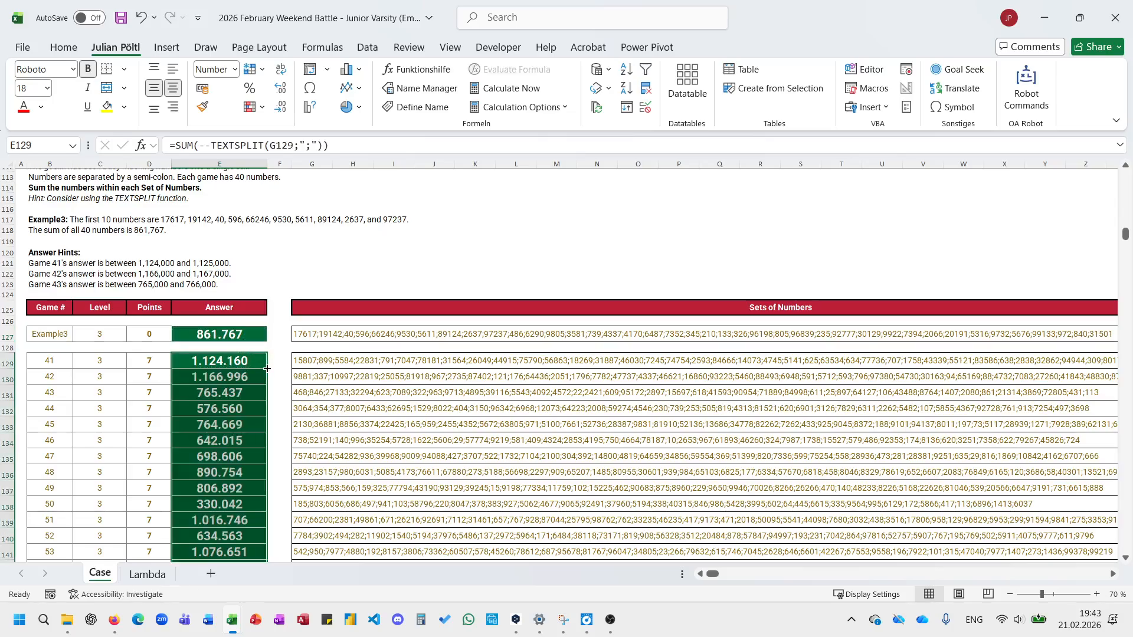
# Enter =COUNTIFS(J169:AW169;G169) as the Game 61 answer in E169 of Level 4.
pyautogui.scroll(-12, 266, 369)
pyautogui.click(260, 305)
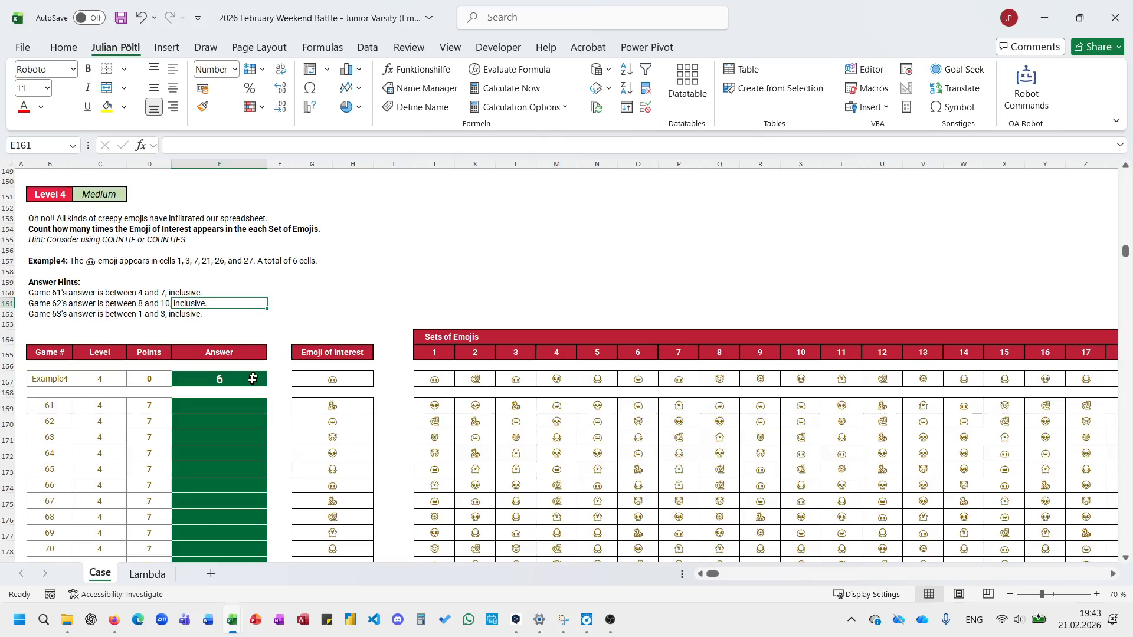
pyautogui.click(233, 406)
pyautogui.write('=co')
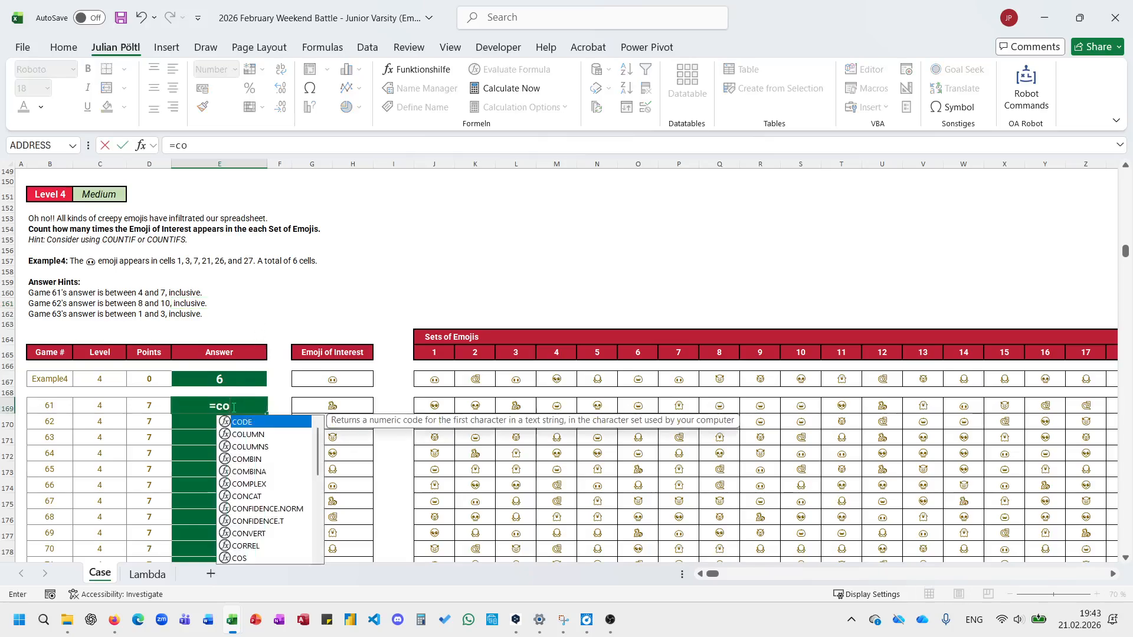
pyautogui.write('u')
pyautogui.press('Down')
pyautogui.press('Down')
pyautogui.press('Down')
pyautogui.press('Down')
pyautogui.press('Tab')
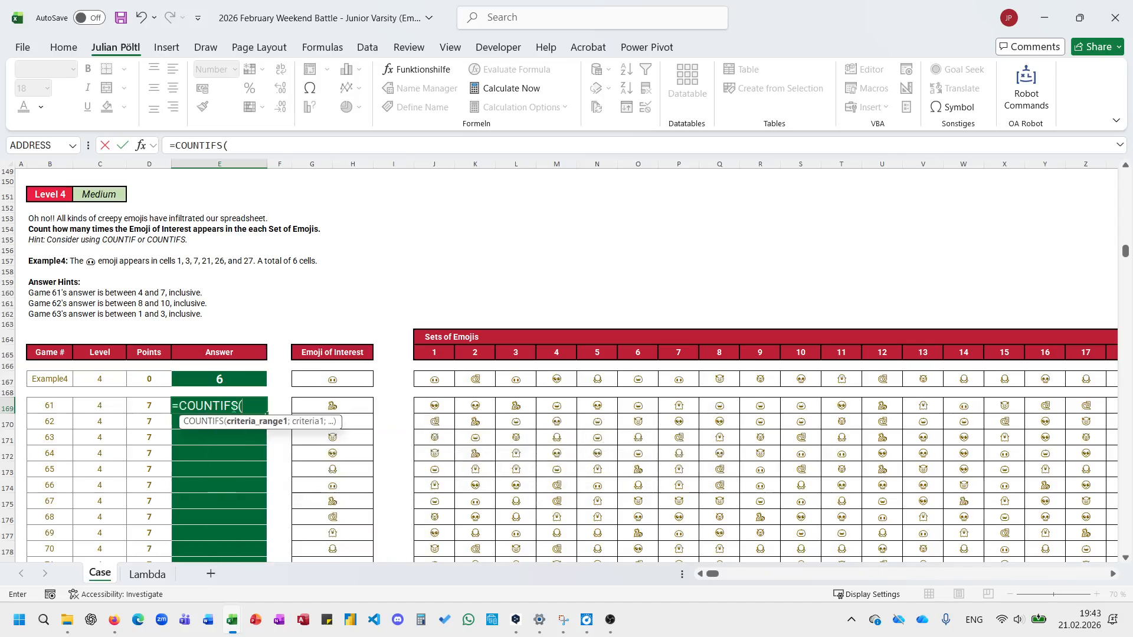
pyautogui.press('Right')
pyautogui.press('Right')
pyautogui.press('Right')
pyautogui.press('Right')
pyautogui.press('Right')
pyautogui.hotkey('ctrl', 'shift', 'Right')
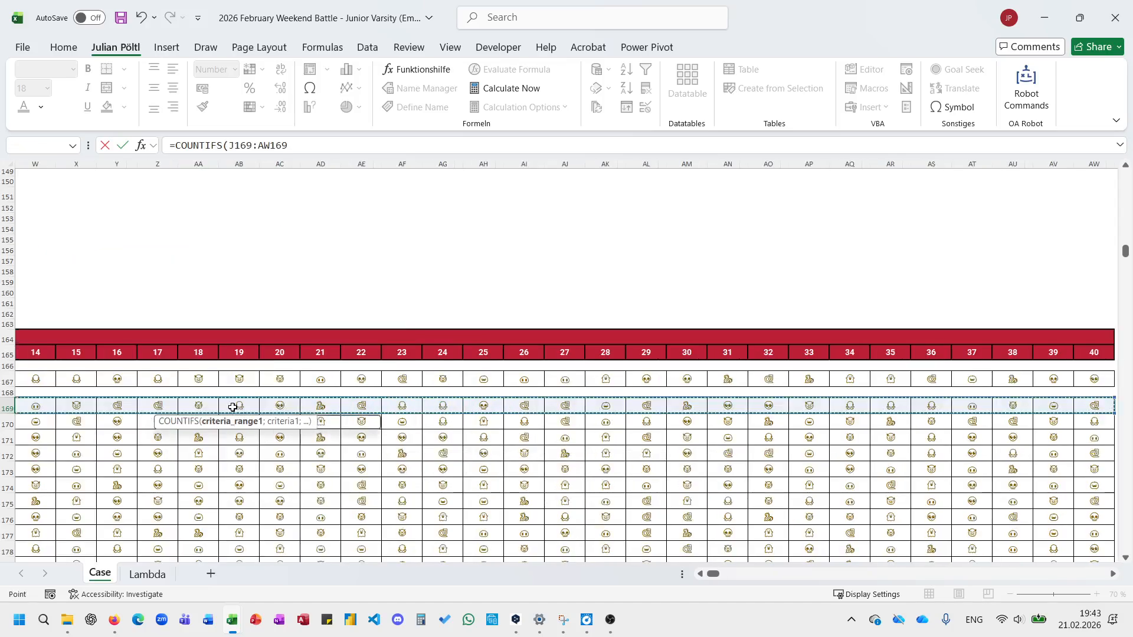
pyautogui.write(',')
pyautogui.press('Right')
pyautogui.press('Right')
pyautogui.press('Return')
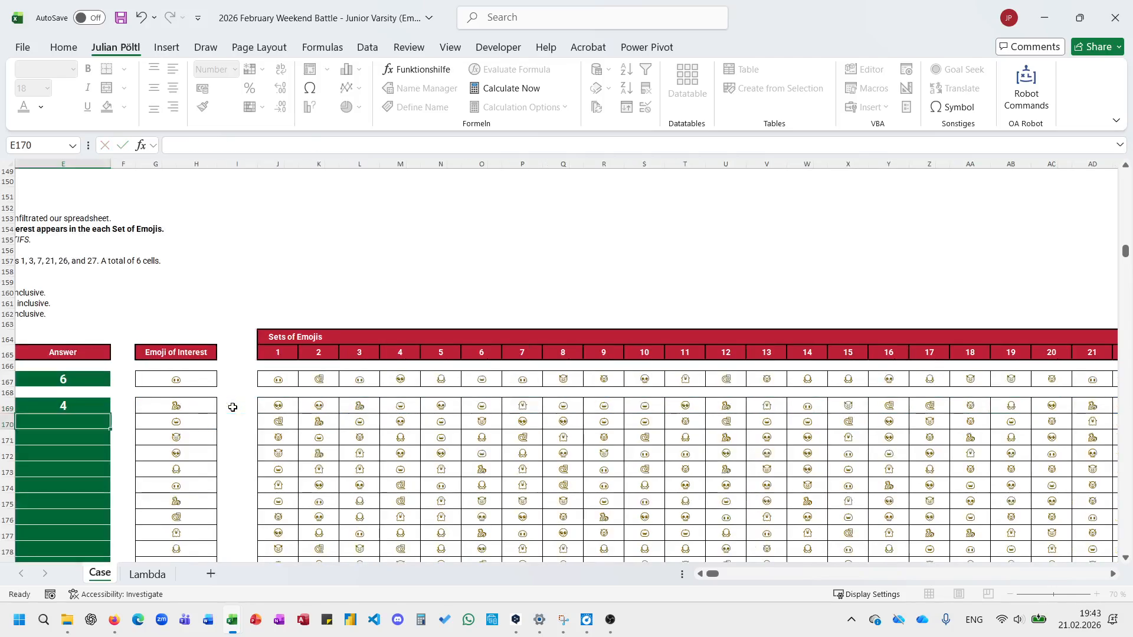
# Fill the COUNTIFS formula down through all Level 4 answers and copy it into the Example4 answer cell E167.
pyautogui.press('Up')
pyautogui.doubleClick(111, 413)
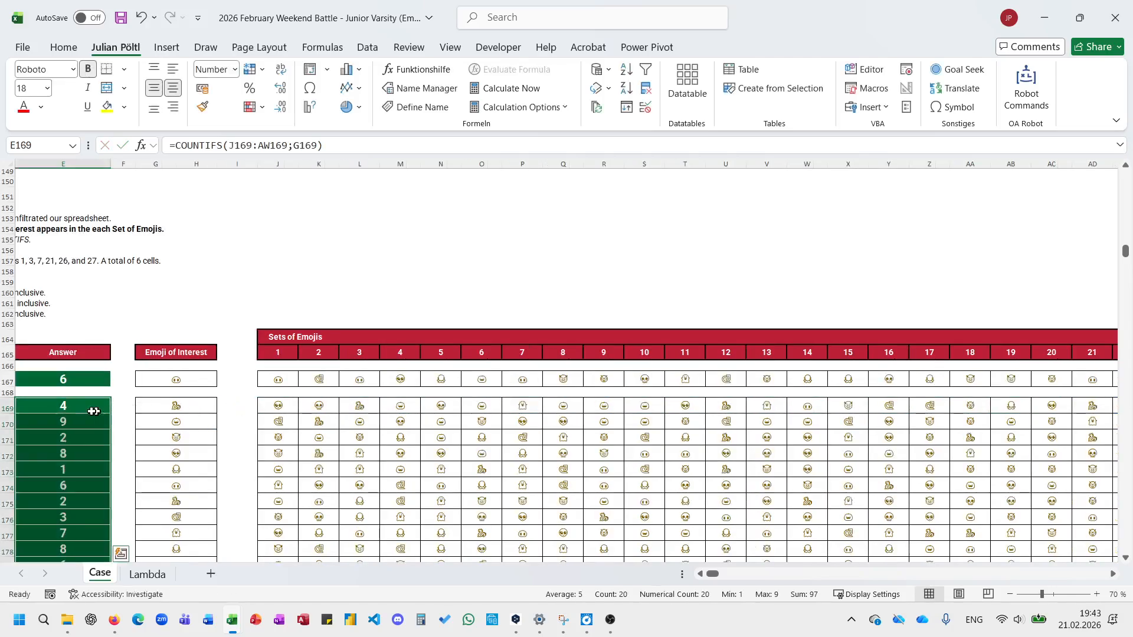
pyautogui.click(93, 412)
pyautogui.keyDown('ctrl'); pyautogui.click(87, 379); pyautogui.keyUp('ctrl')
pyautogui.hscroll(-3, 151, 387)
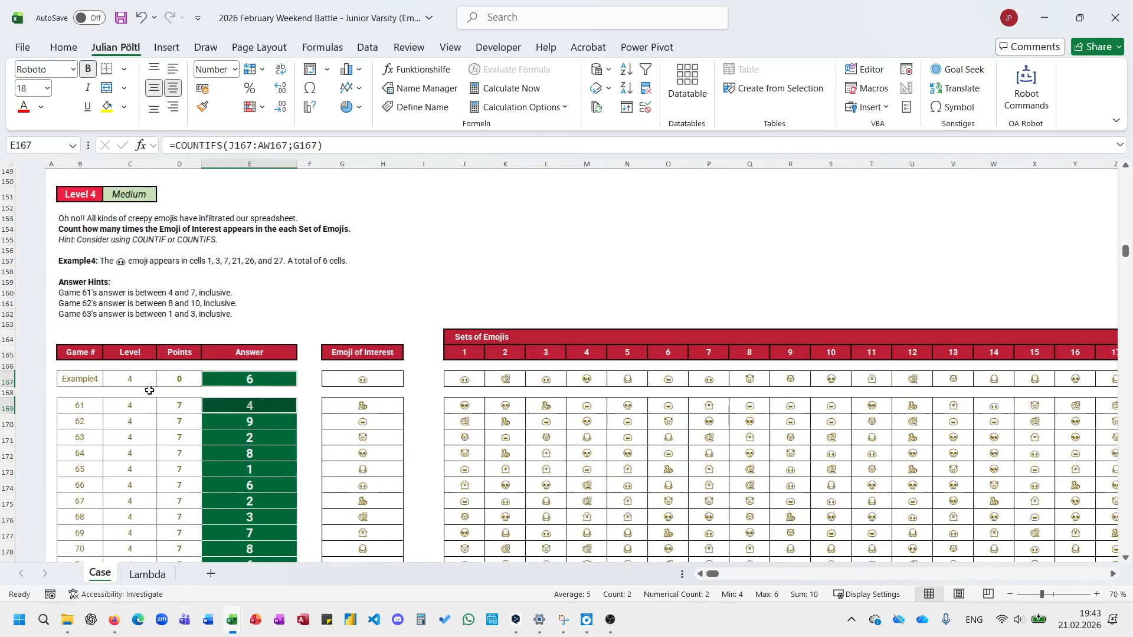
# Begin the Game 81 answer in E212 of Level 5 with the nested functions =SUM(--TEXTSPLIT(SUBSTITUTE(.
pyautogui.scroll(-13, 149, 390)
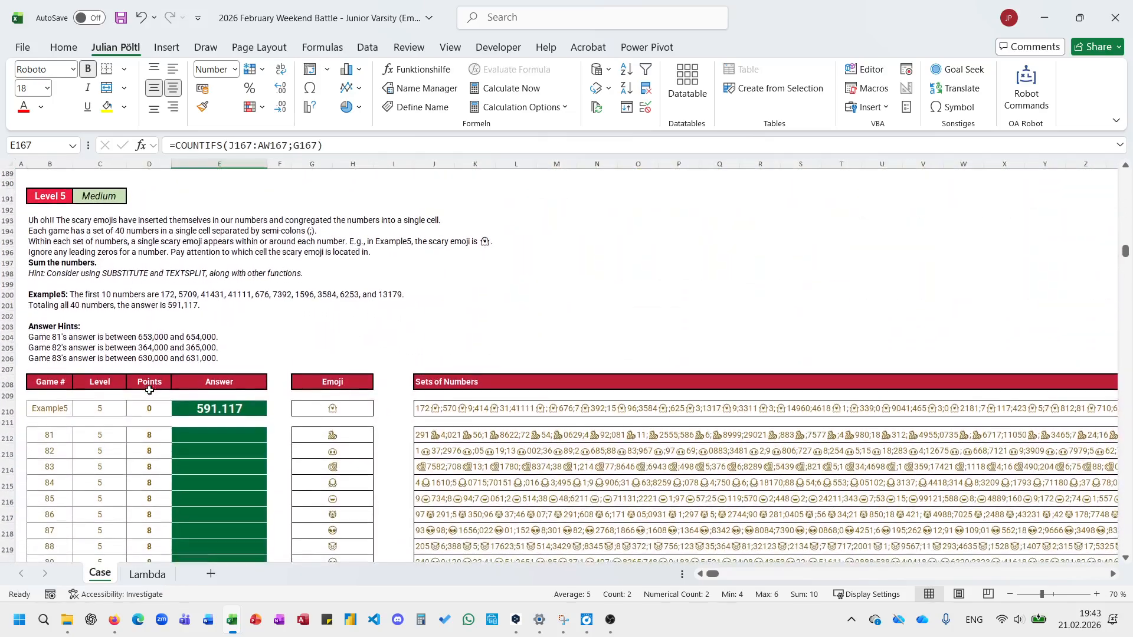
pyautogui.scroll(-1, 149, 390)
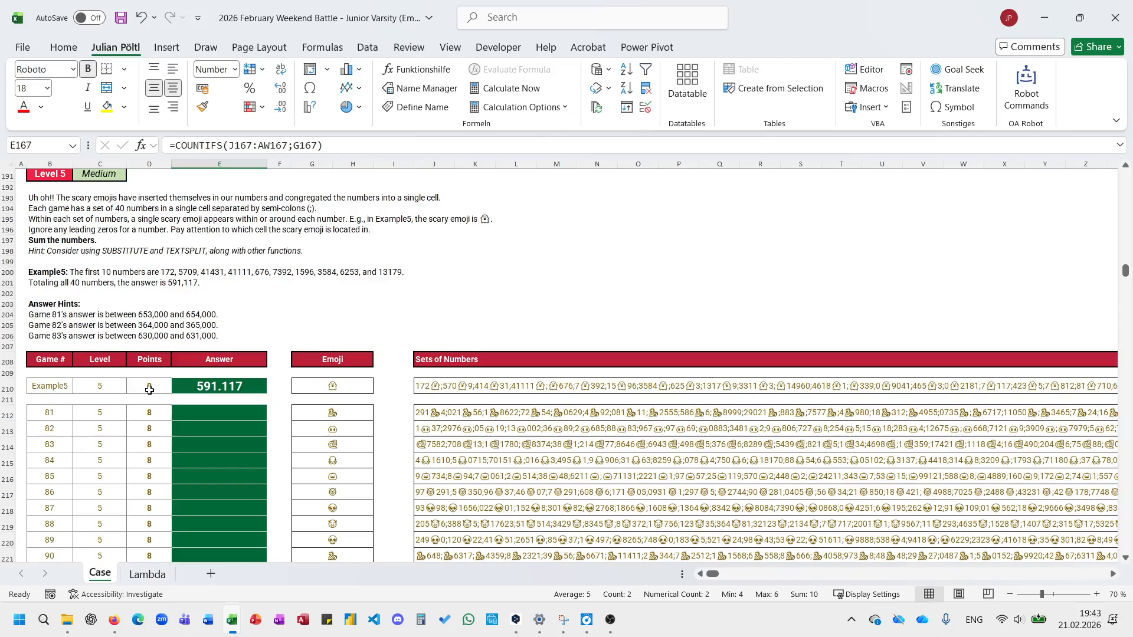
pyautogui.click(228, 411)
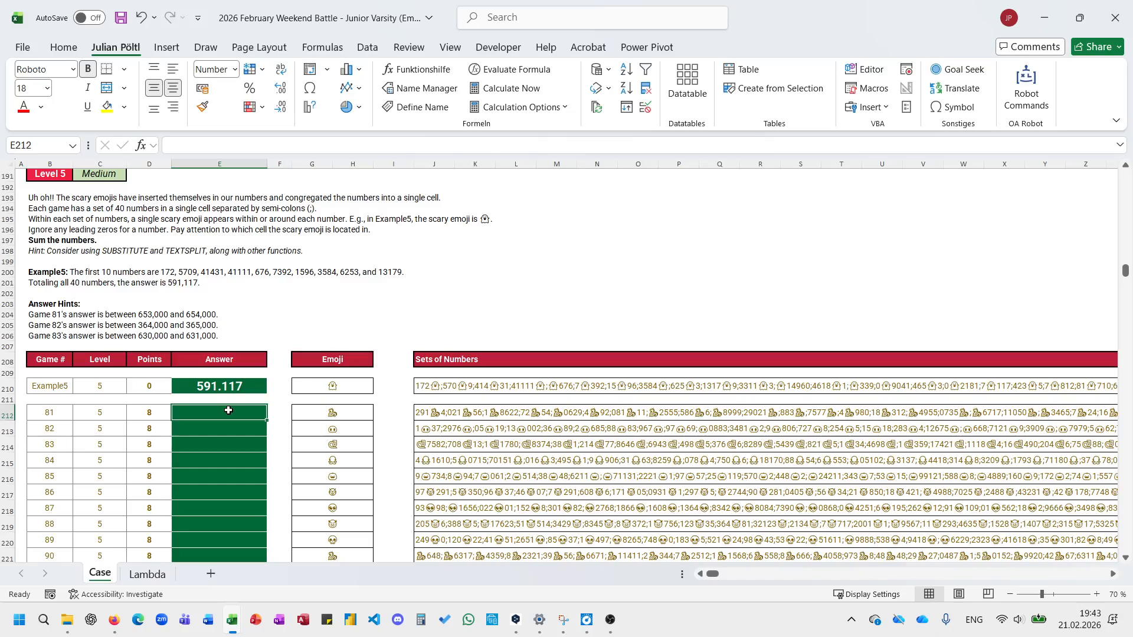
pyautogui.write('=text')
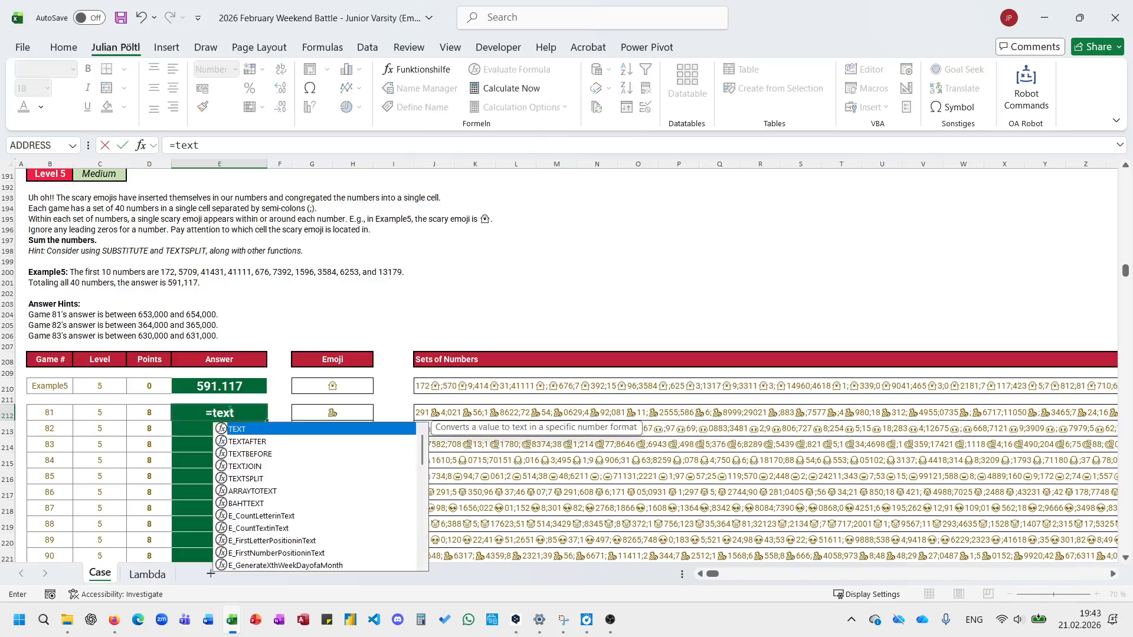
pyautogui.press('BackSpace')
pyautogui.press('BackSpace')
pyautogui.press('BackSpace')
pyautogui.press('BackSpace')
pyautogui.write('sum')
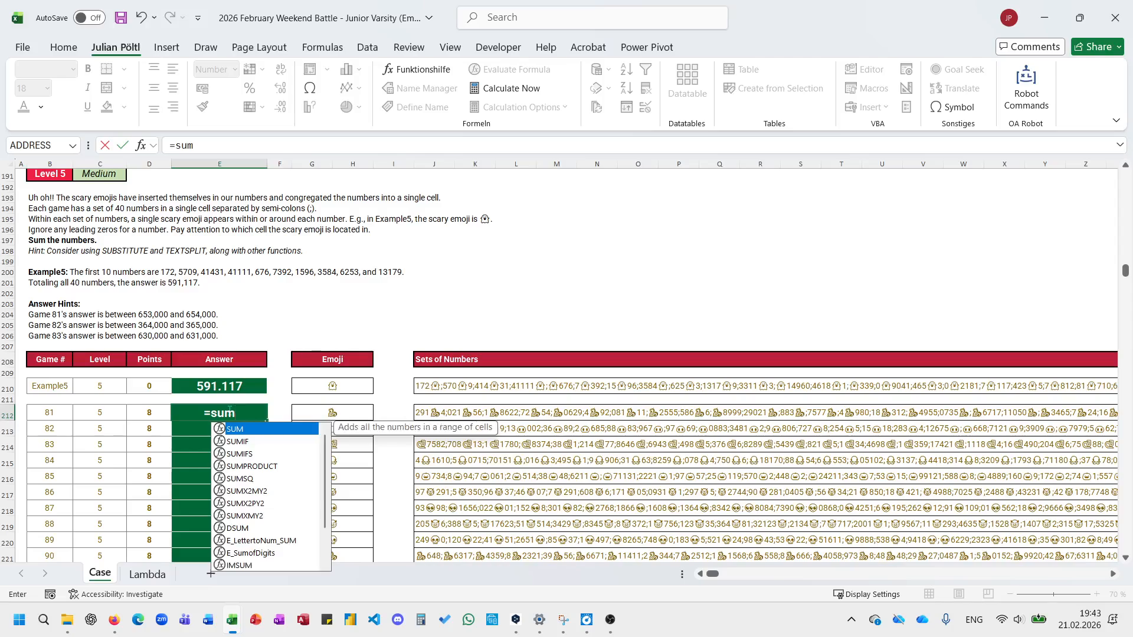
pyautogui.write('(--text')
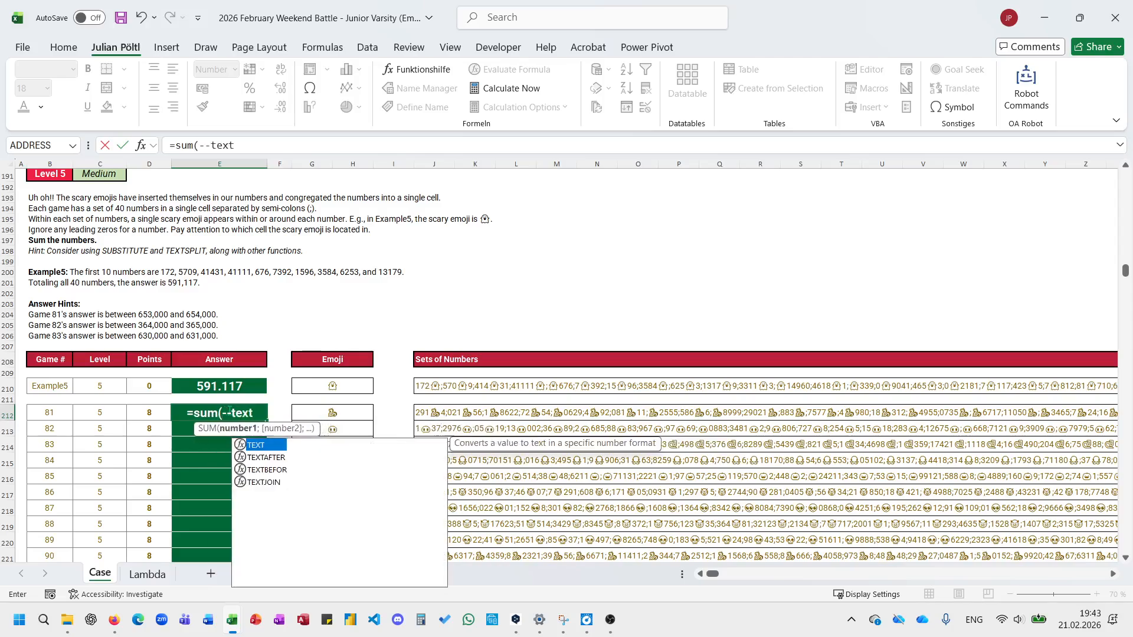
pyautogui.write('s')
pyautogui.press('Tab')
pyautogui.write('sub')
pyautogui.press('Return')
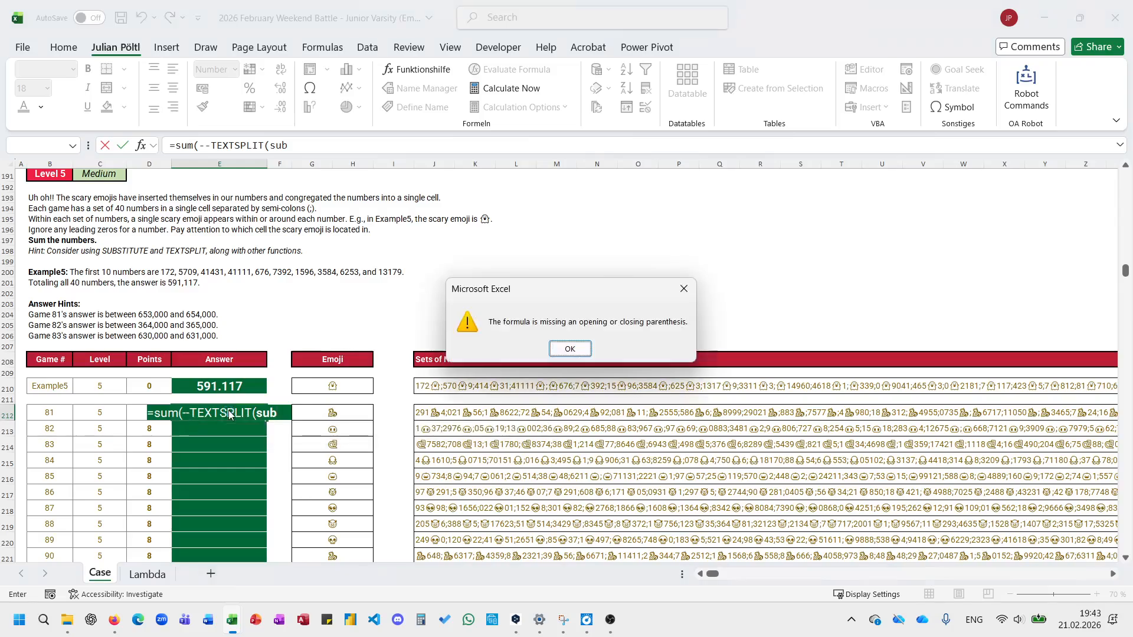
pyautogui.press('Return')
pyautogui.press('BackSpace')
pyautogui.write('b')
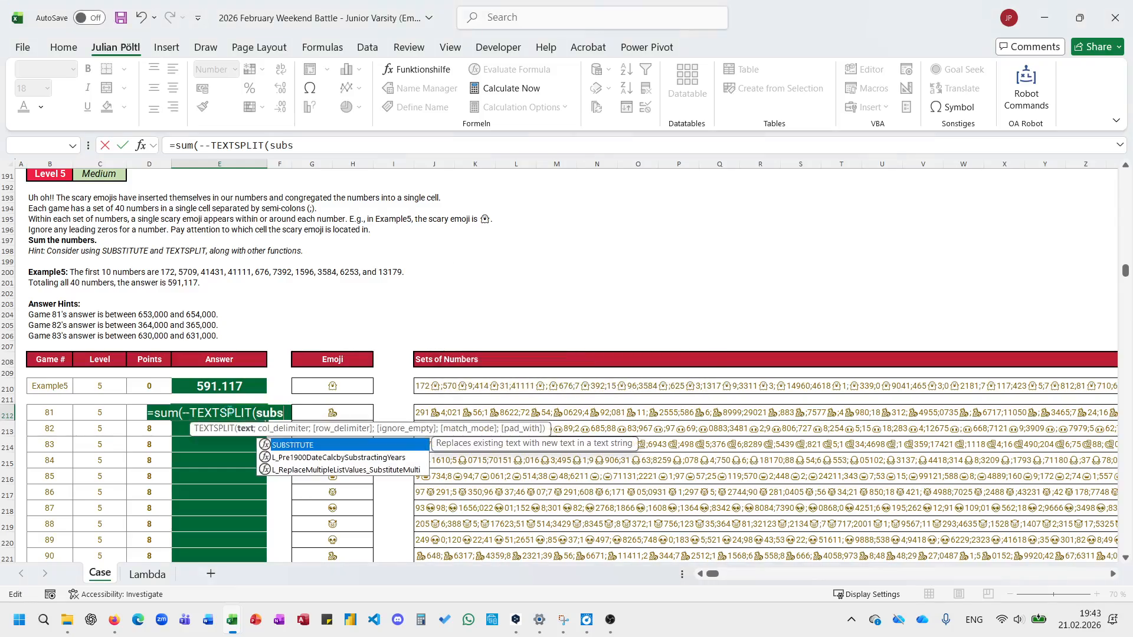
pyautogui.press('Tab')
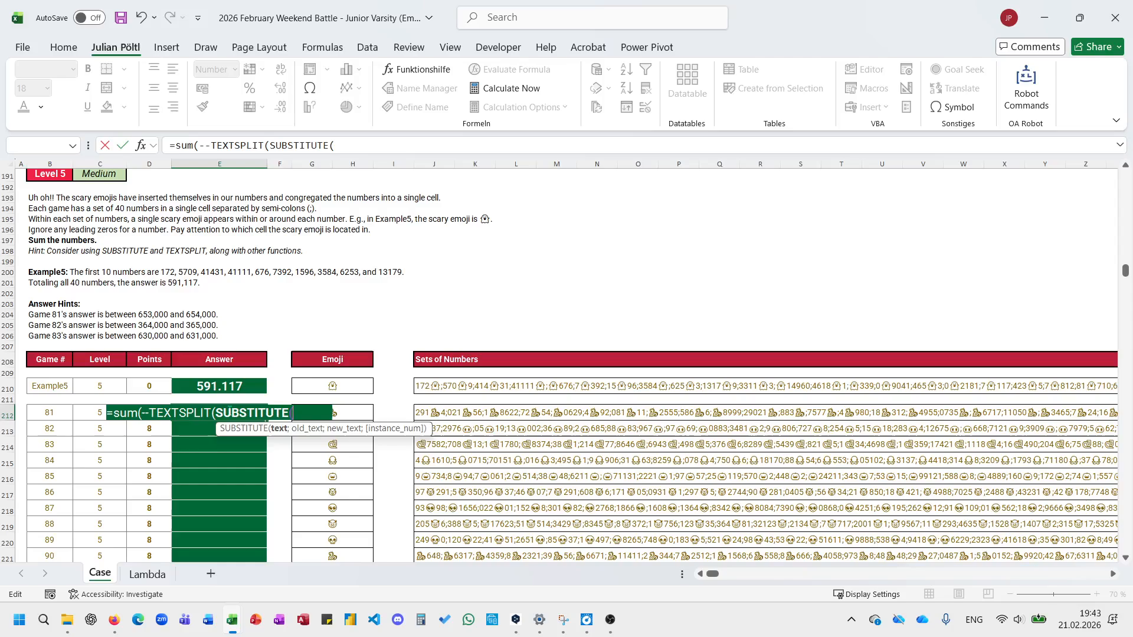
# Complete the E212 formula as =SUM(--TEXTSPLIT(SUBSTITUTE(J212;G212;"");";")) to strip the emoji and sum the numbers.
pyautogui.press('Right')
pyautogui.press('Right')
pyautogui.press('Right')
pyautogui.press('Right')
pyautogui.press('Right')
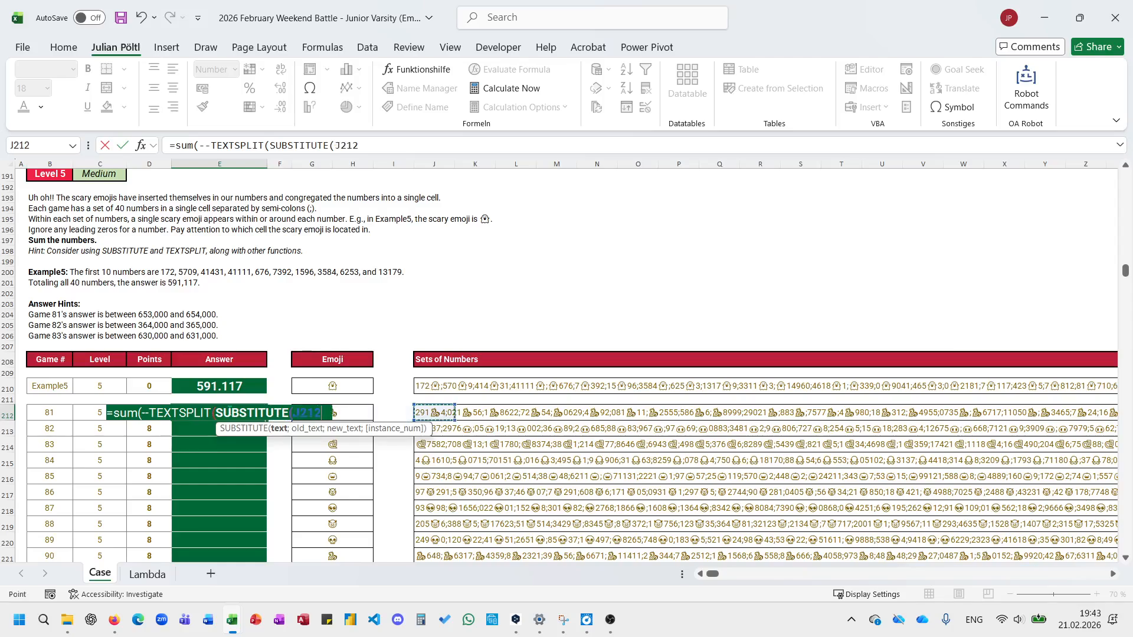
pyautogui.write(';')
pyautogui.press('Right')
pyautogui.press('Right')
pyautogui.write(';')
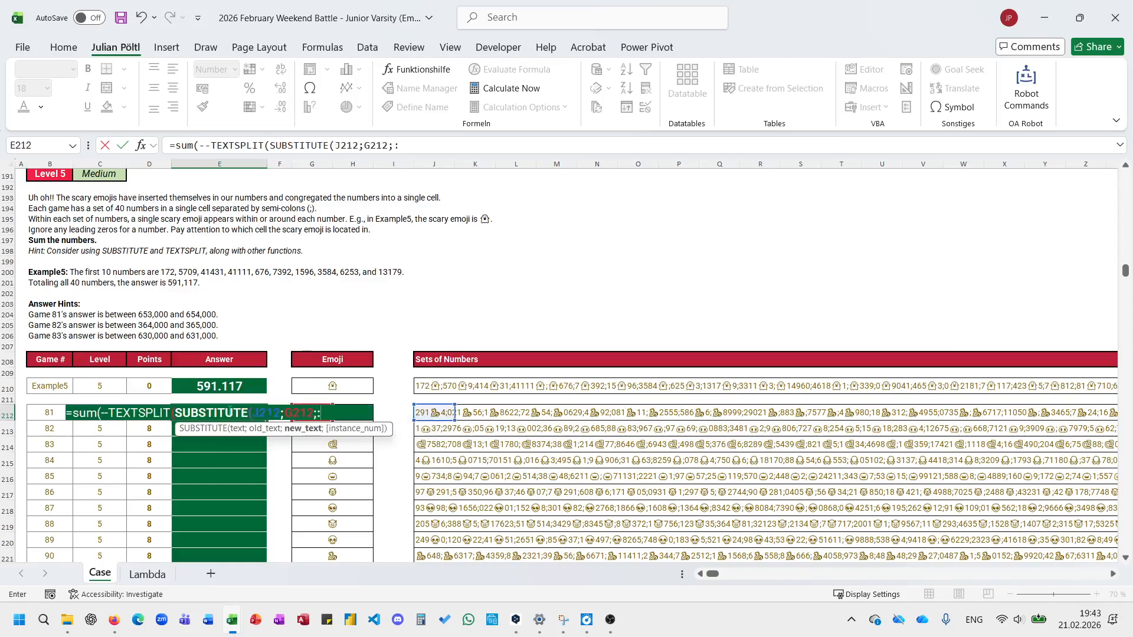
pyautogui.write('"")')
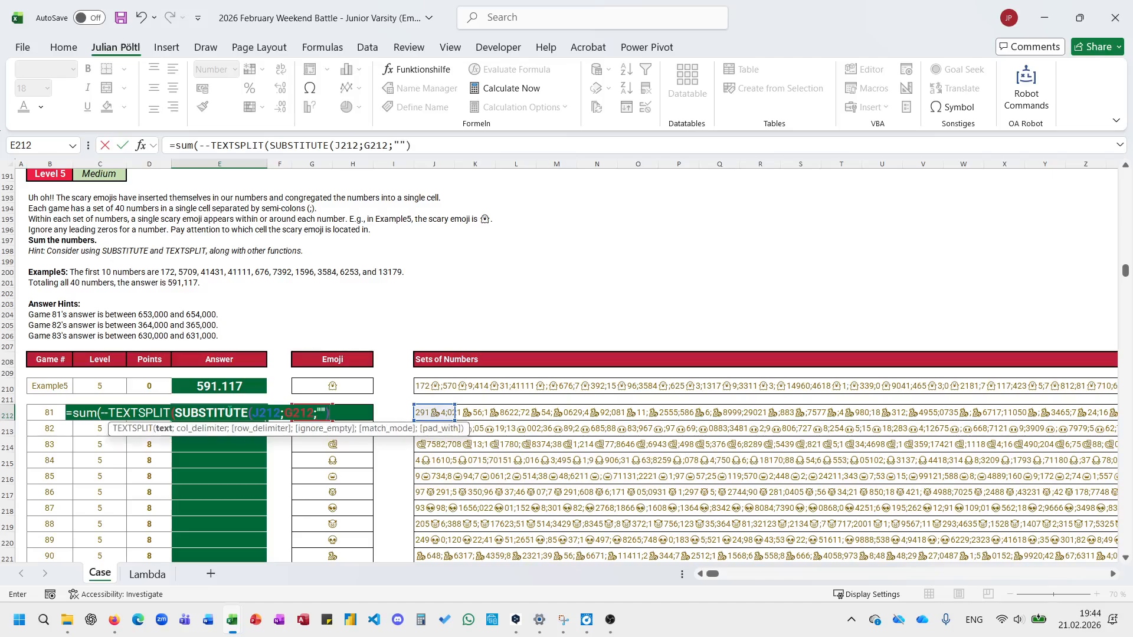
pyautogui.write(';";"))')
pyautogui.hotkey('ctrl', 'Return')
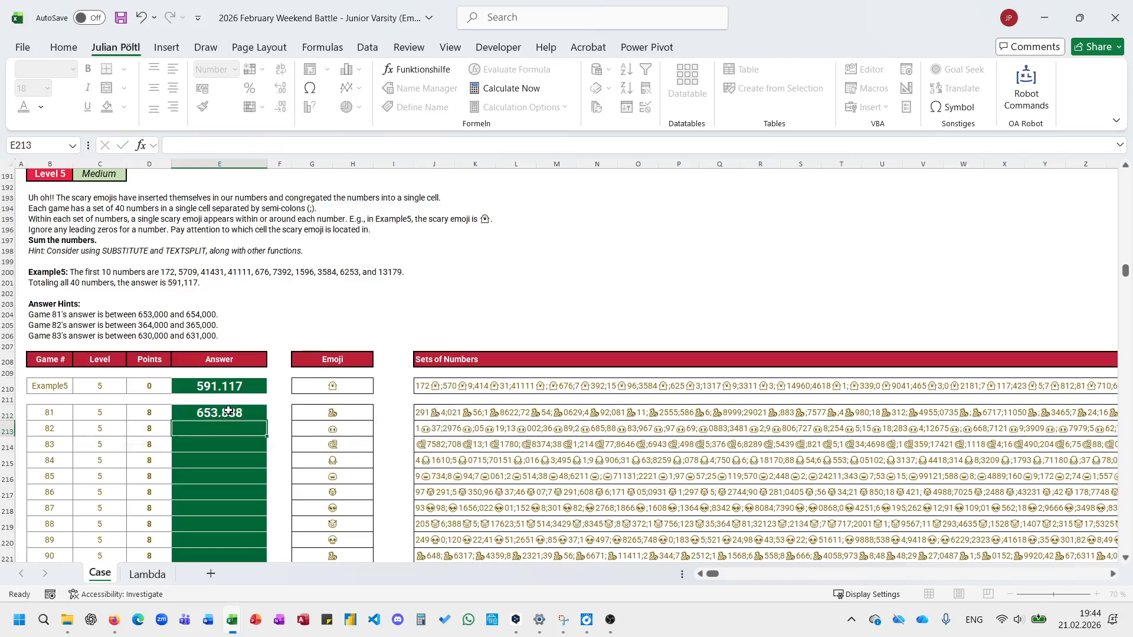
# Fill the E212 formula down through all Level 5 answers.
pyautogui.hotkey('ctrl', 'c')
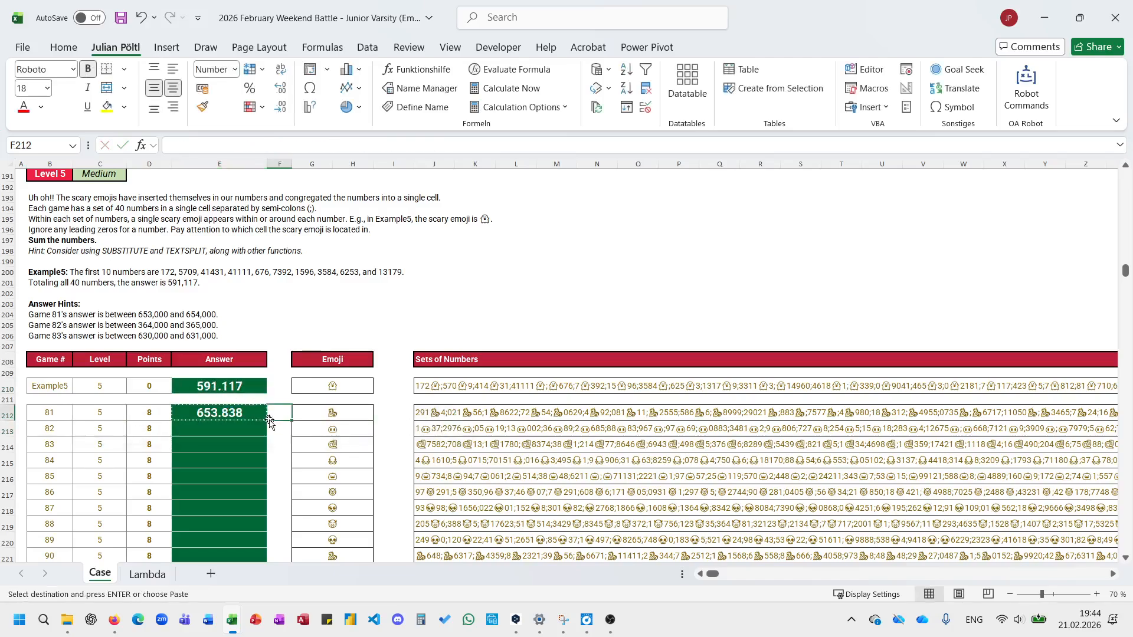
pyautogui.press('Escape')
pyautogui.doubleClick(267, 421)
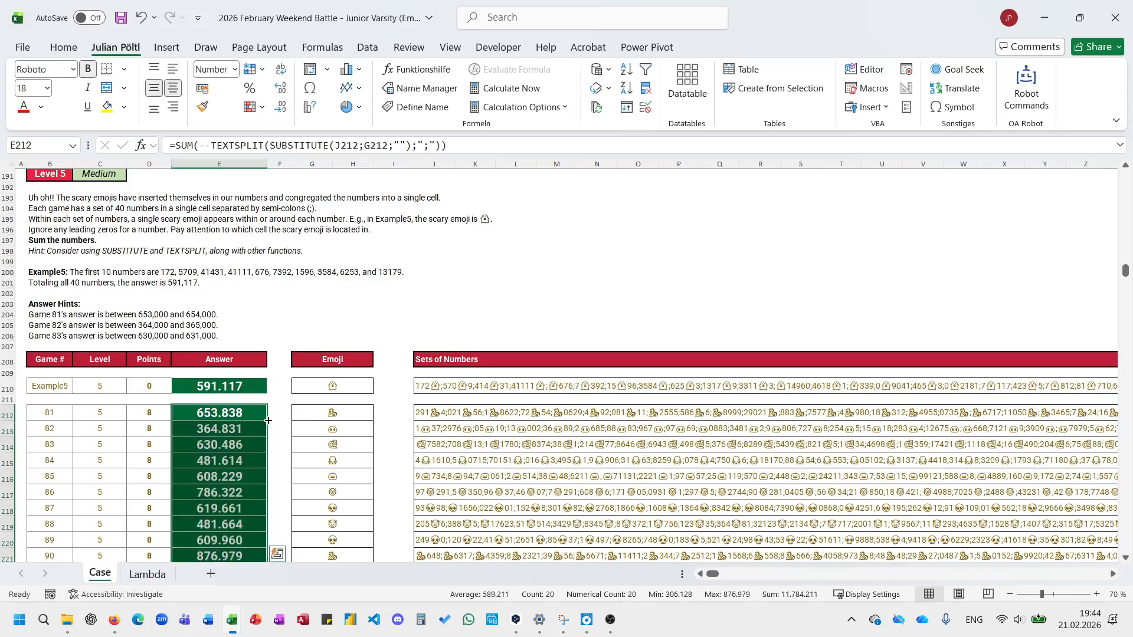
# Begin the Game 101 answer in E255 of Level 6 with =SUM(XLOOKUP( and the emoji row G255:AT255 as lookup values.
pyautogui.scroll(-1, 267, 420)
pyautogui.scroll(-2, 267, 420)
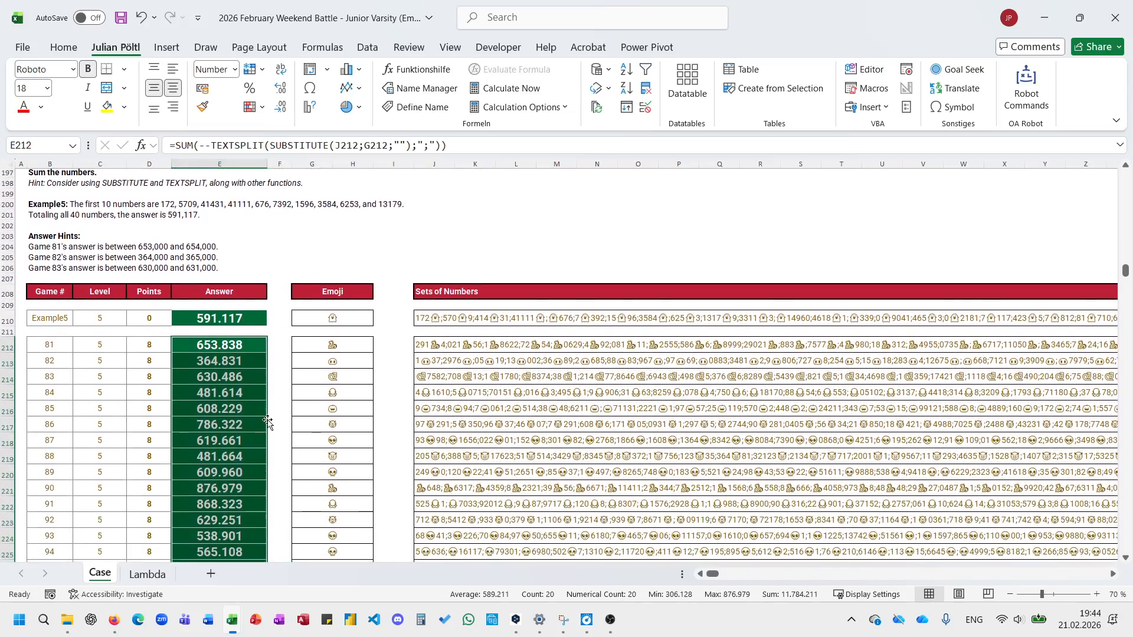
pyautogui.scroll(-10, 266, 420)
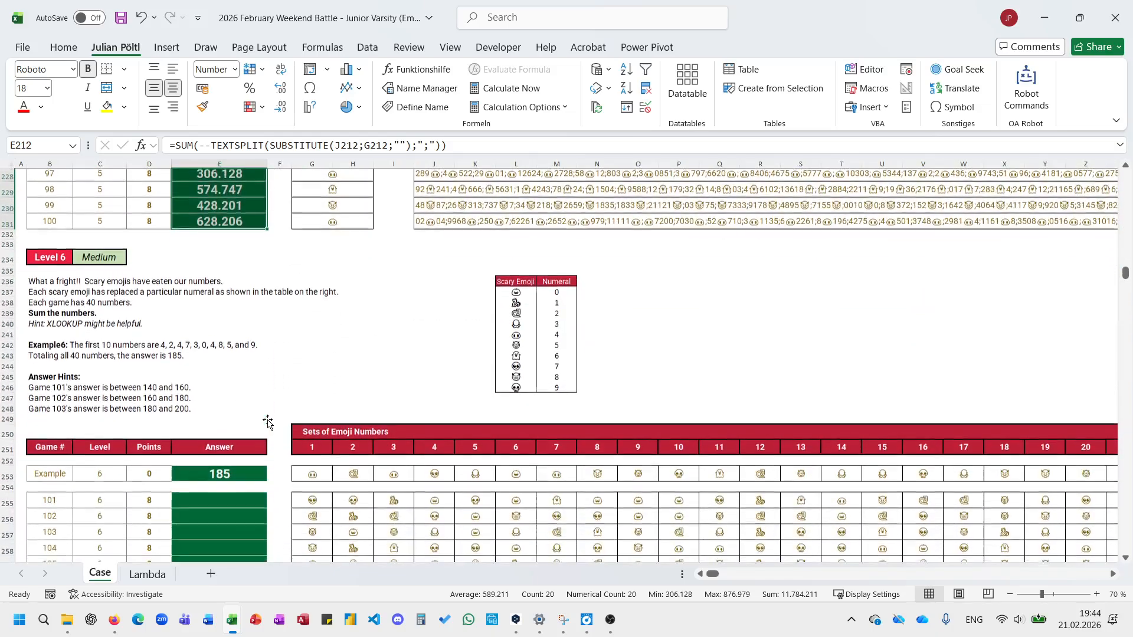
pyautogui.click(344, 365)
pyautogui.scroll(-1, 344, 366)
pyautogui.scroll(-1, 345, 367)
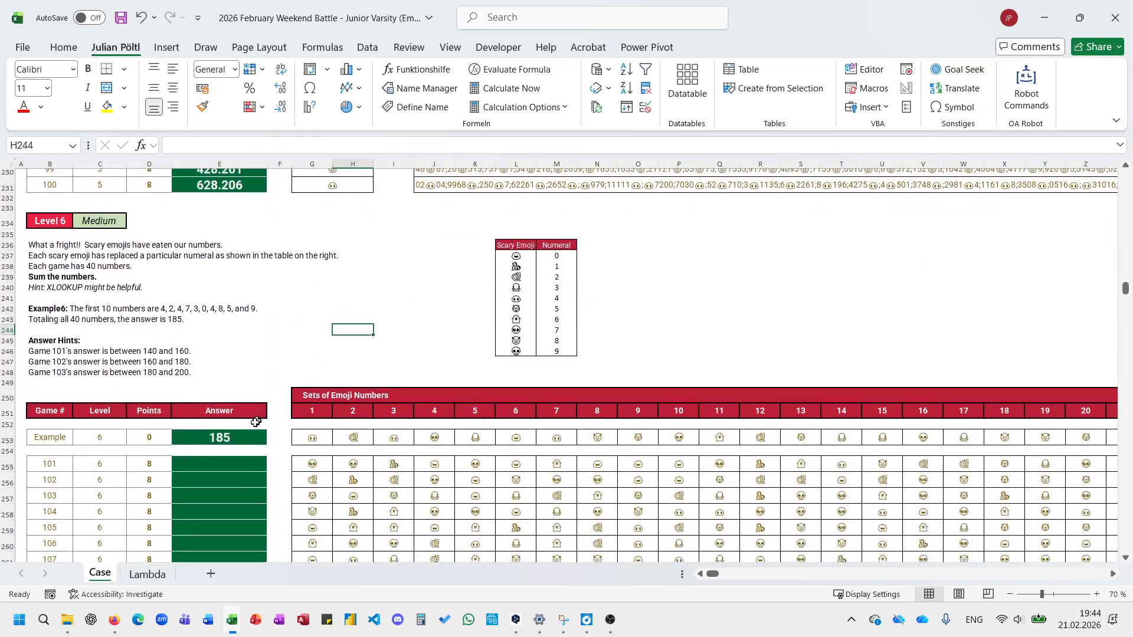
pyautogui.click(224, 464)
pyautogui.write('=SUM(xl')
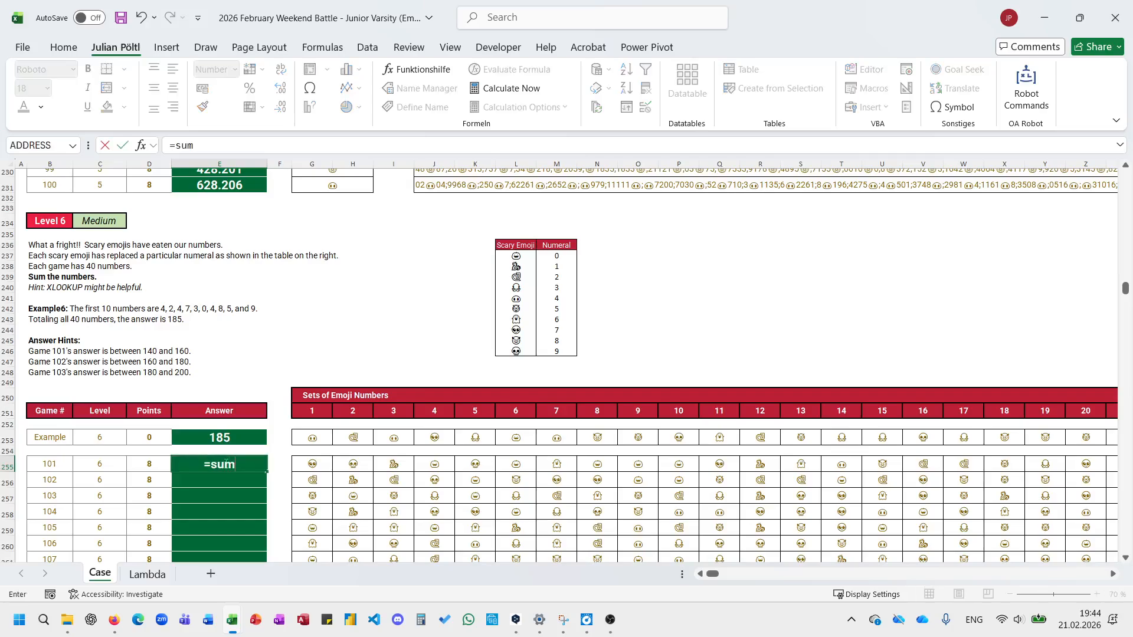
pyautogui.press('Tab')
pyautogui.press('Right')
pyautogui.press('Right')
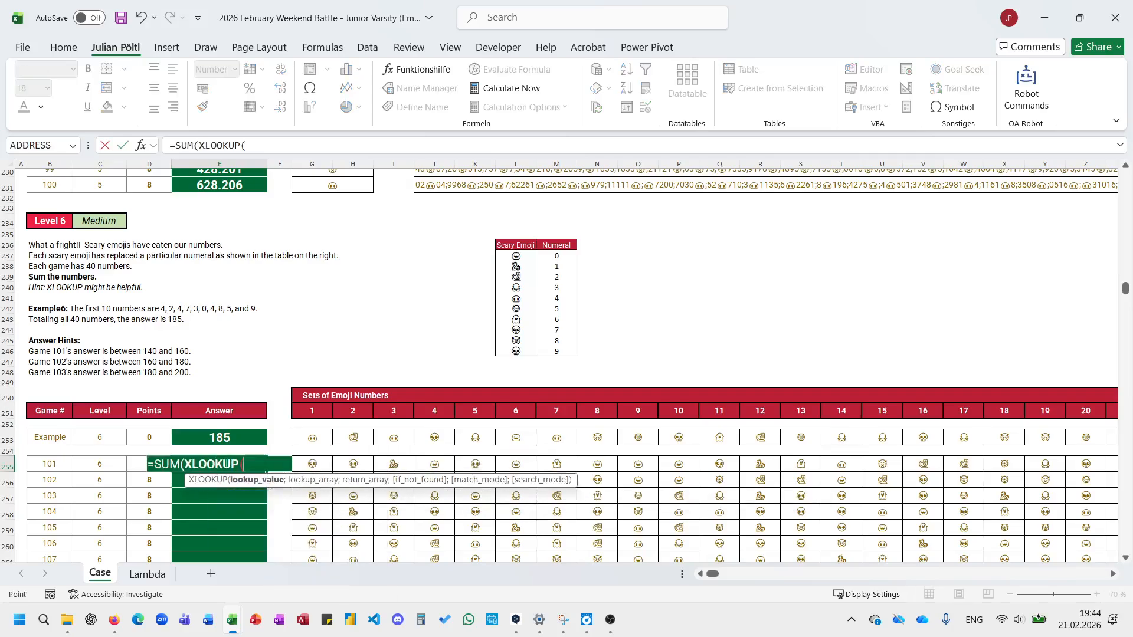
pyautogui.hotkey('ctrl', 'shift', 'Right')
pyautogui.write(';')
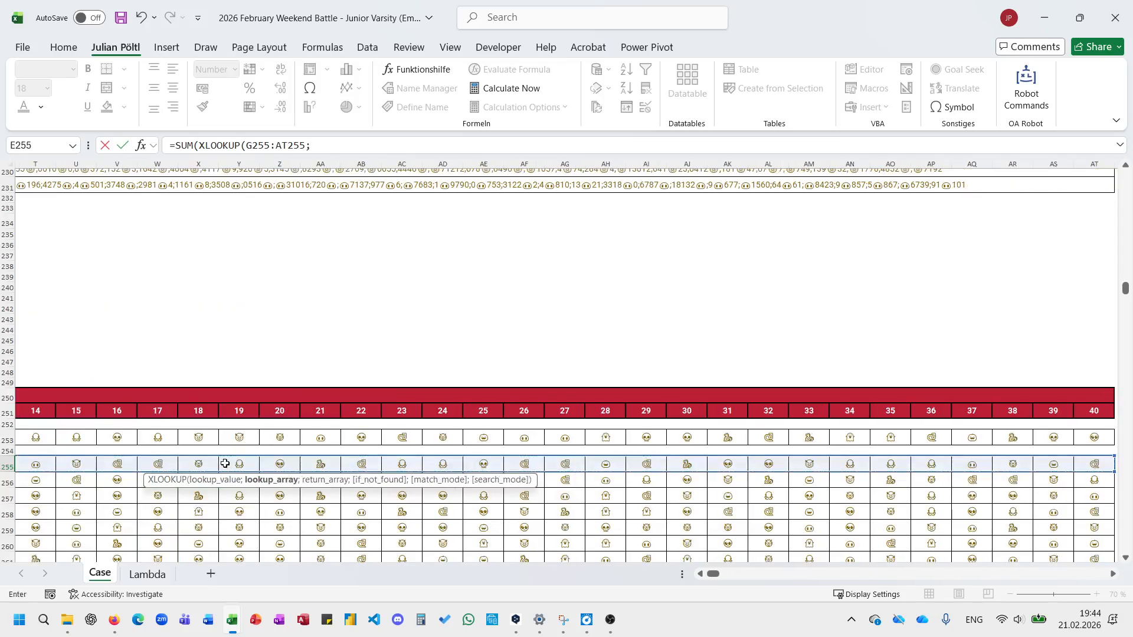
# Add the Scary Emoji column $L$237:$L$246 as the absolute lookup array of the E255 formula.
pyautogui.press('Up')
pyautogui.press('Up')
pyautogui.press('Up')
pyautogui.press('Up')
pyautogui.moveTo(360, 257); pyautogui.dragTo(361, 352)
pyautogui.press('F4')
pyautogui.write(';')
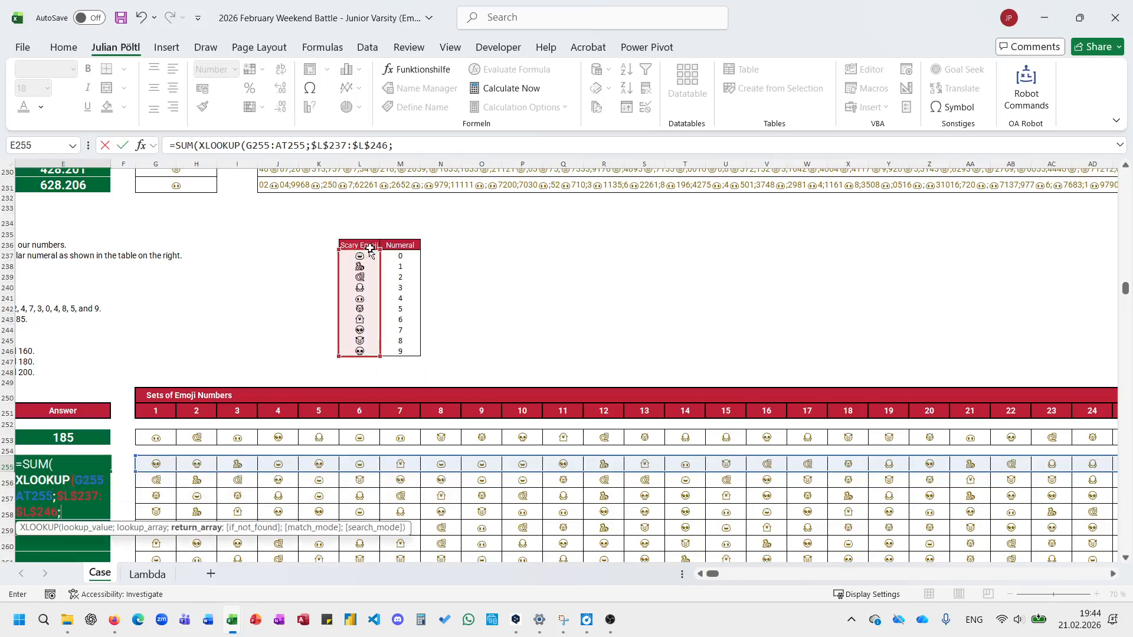
# Complete the E255 formula with the Numeral column M237:$M$246 as return array and close both functions.
pyautogui.click(389, 254)
pyautogui.hotkey('ctrl', 'shift', 'Down')
pyautogui.write('464')
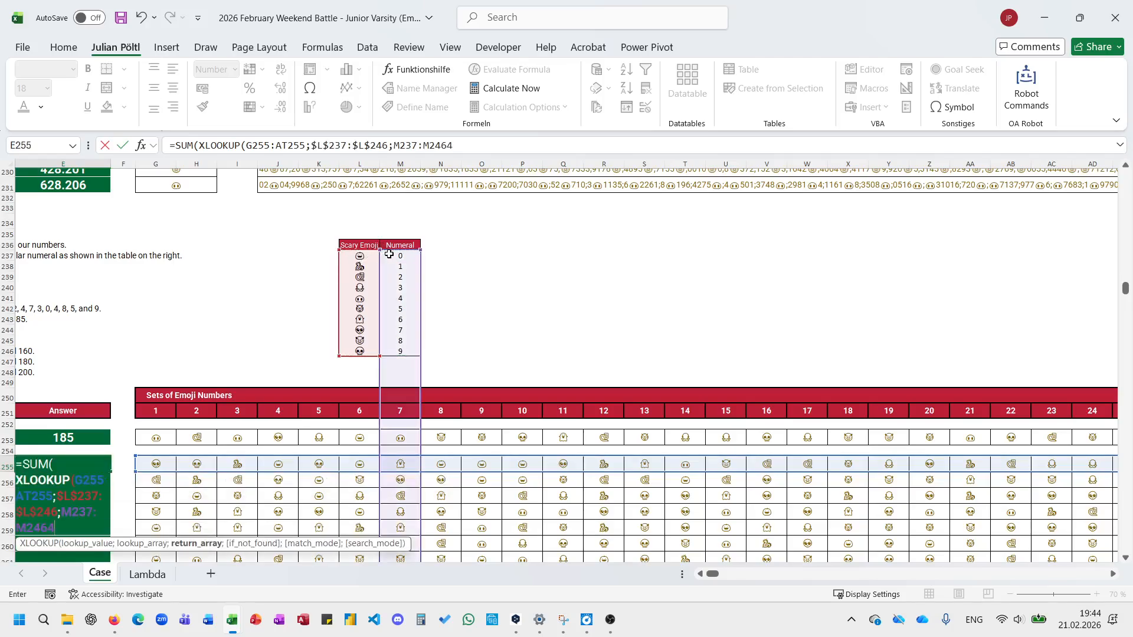
pyautogui.press('BackSpace')
pyautogui.click(480, 145)
pyautogui.press('F4')
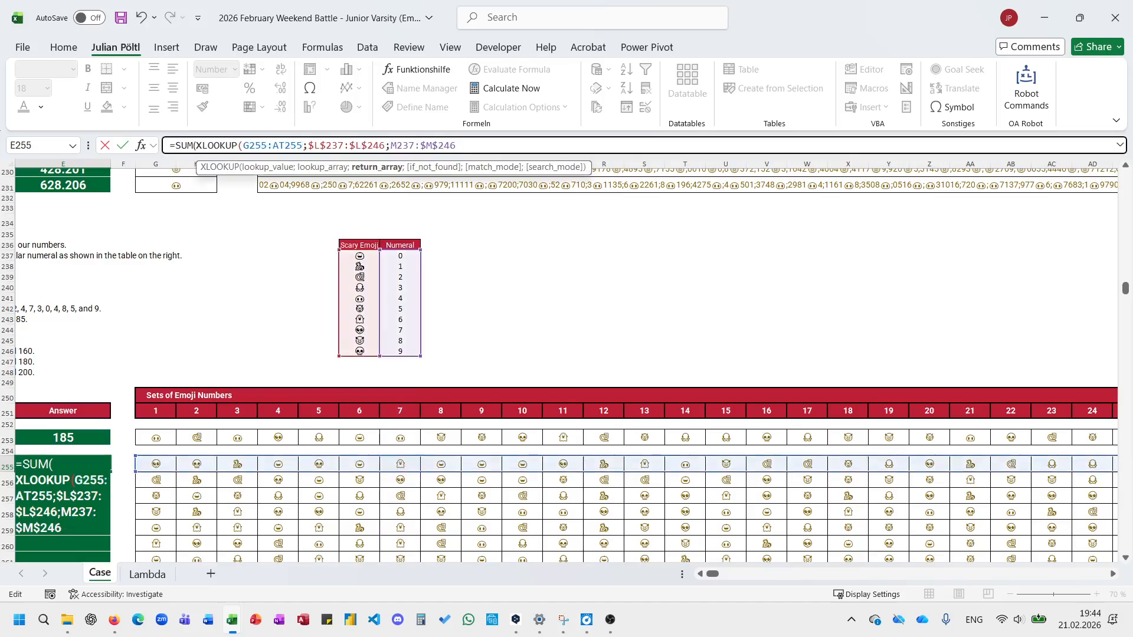
pyautogui.write('))')
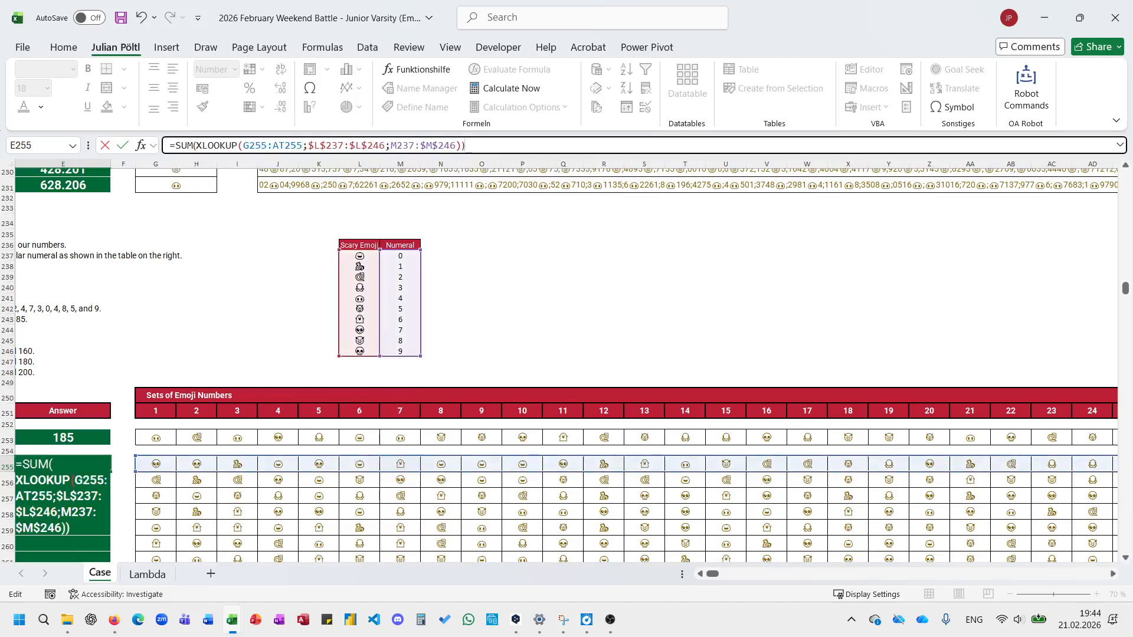
pyautogui.press('Return')
# Try the E255 formula in the Level 6 Example answer cell E253 and inspect its lookup ranges.
pyautogui.press('Up')
pyautogui.hotkey('ctrl', 'c')
pyautogui.press('Up')
pyautogui.hotkey('ctrl', 'v')
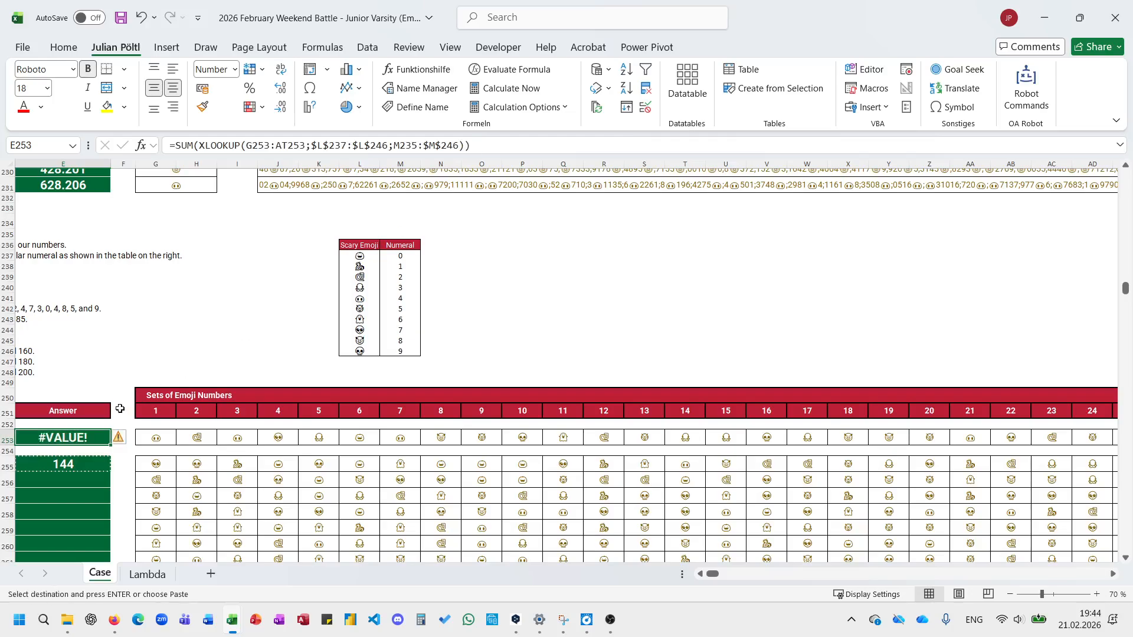
pyautogui.press('Escape')
pyautogui.click(341, 145)
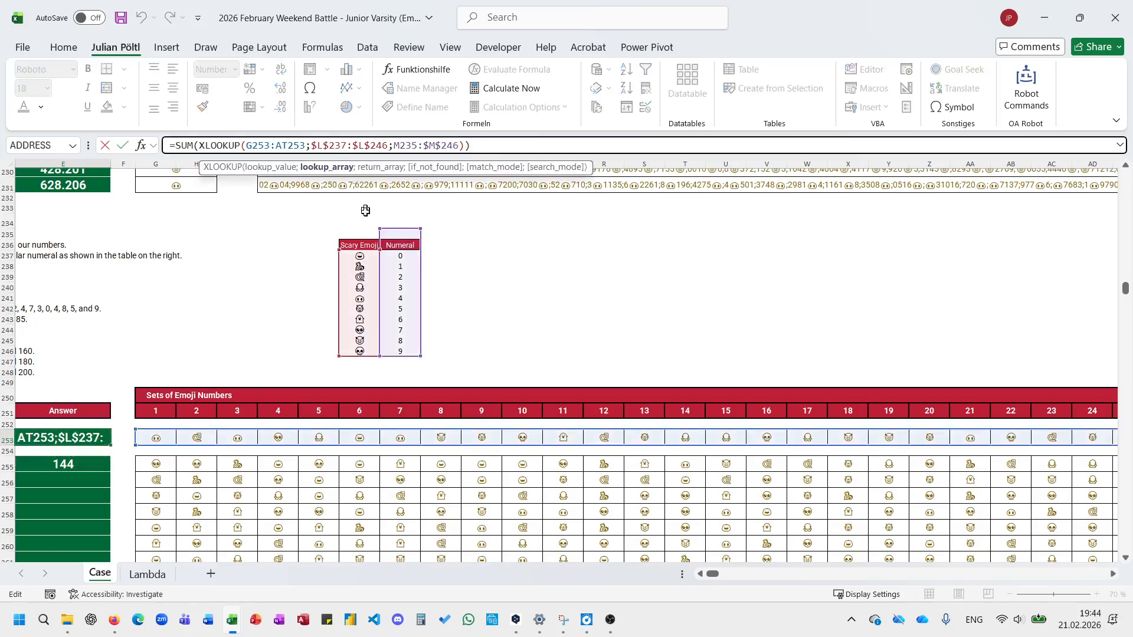
pyautogui.press('Escape')
# Make the return array in E255 fully absolute as $M$237:$M$246 and copy the formula into the Example answer cell E253.
pyautogui.click(87, 465)
pyautogui.click(406, 144)
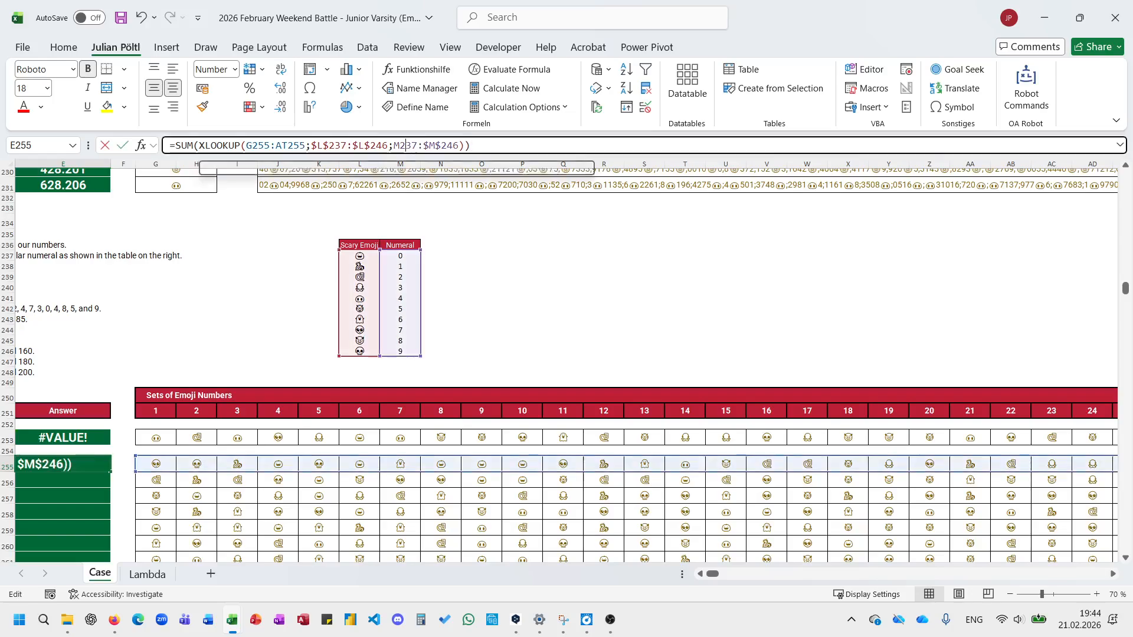
pyautogui.press('F4')
pyautogui.hotkey('ctrl', 'Return')
pyautogui.hotkey('ctrl', 'c')
pyautogui.press('Up')
pyautogui.press('Up')
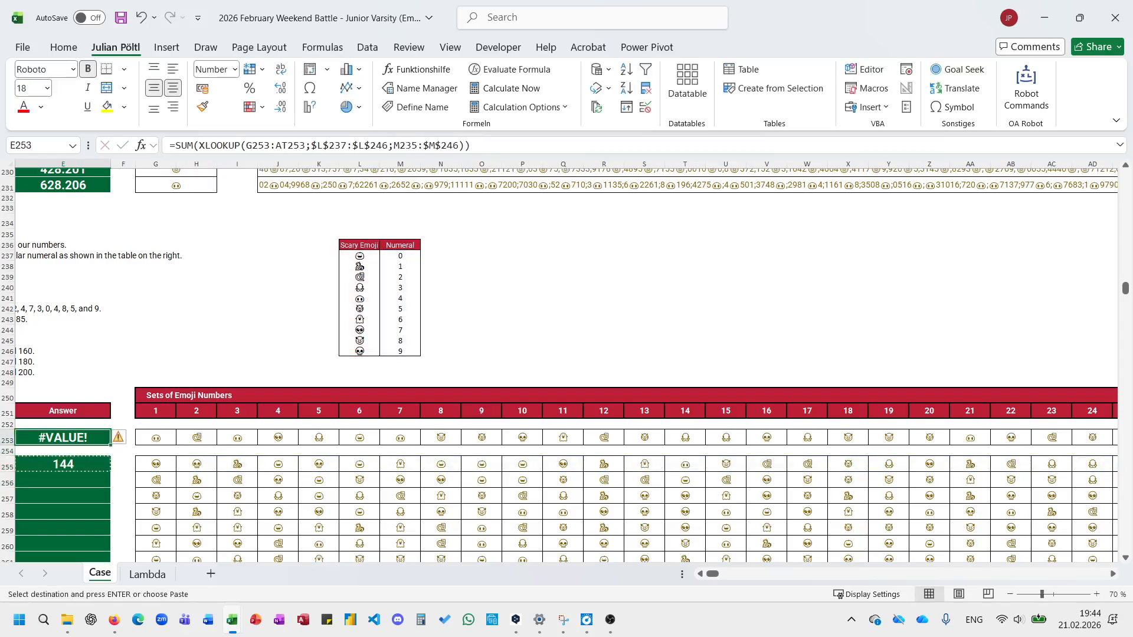
pyautogui.press('Return')
# Fill the E255 formula down through all Level 6 answers.
pyautogui.hscroll(-3, 192, 464)
pyautogui.click(192, 463)
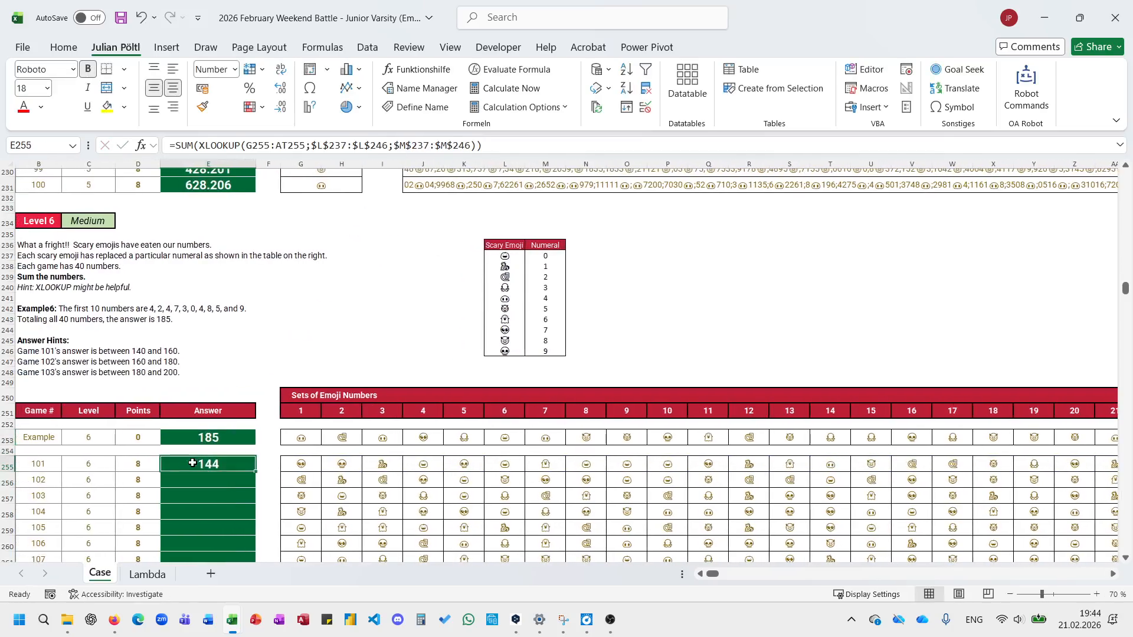
pyautogui.doubleClick(255, 472)
pyautogui.scroll(-14, 255, 474)
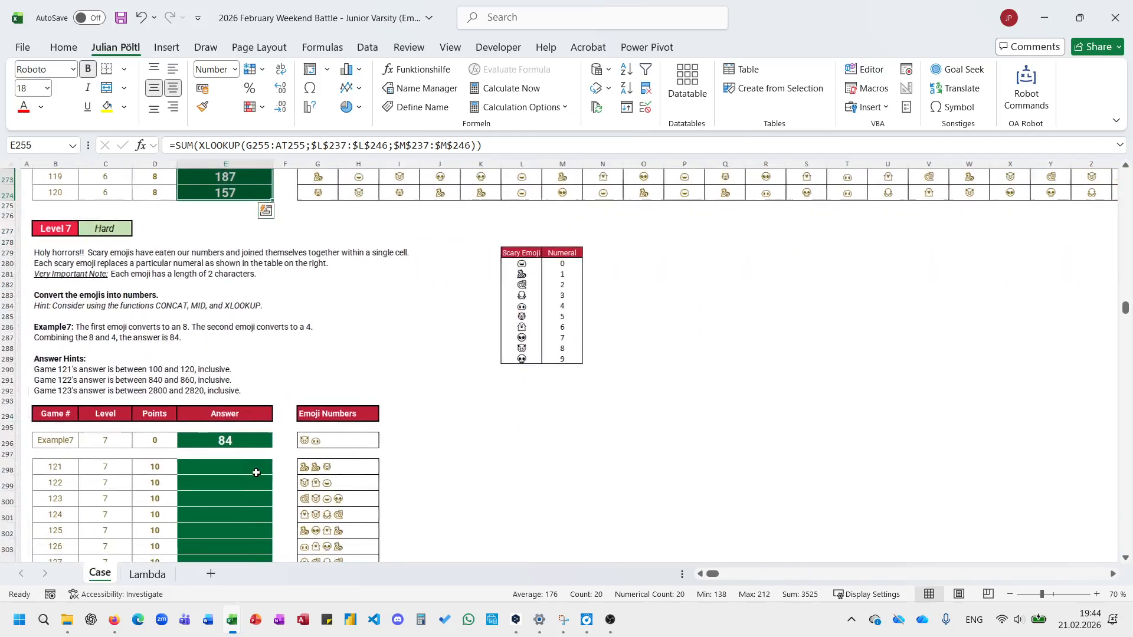
pyautogui.hscroll(1, 255, 473)
pyautogui.scroll(-1, 256, 473)
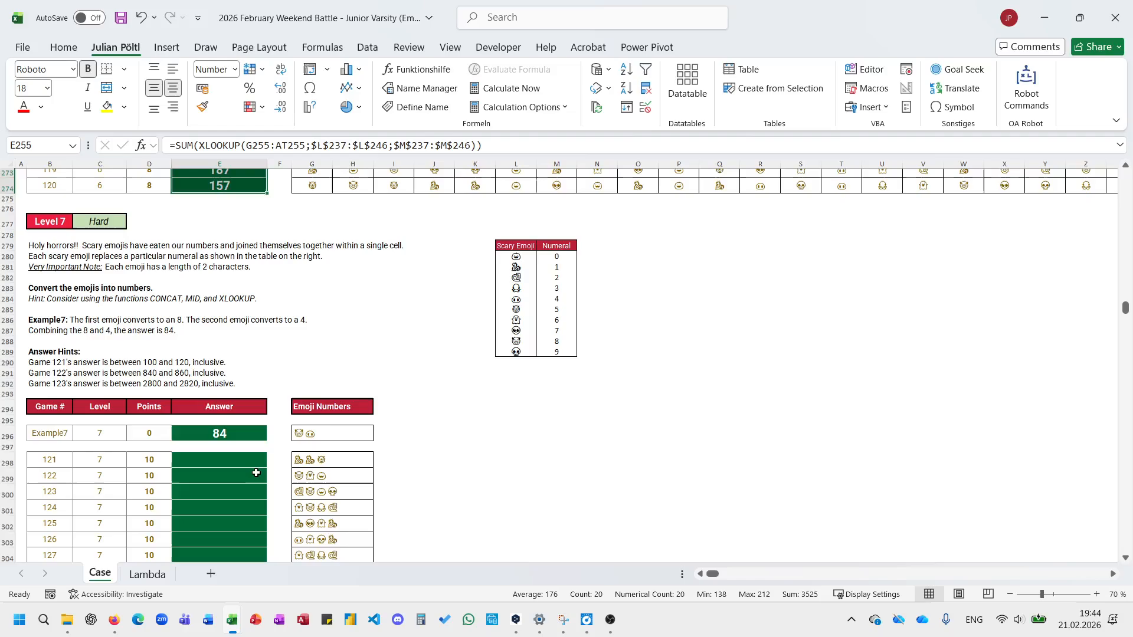
pyautogui.click(380, 461)
pyautogui.write('=')
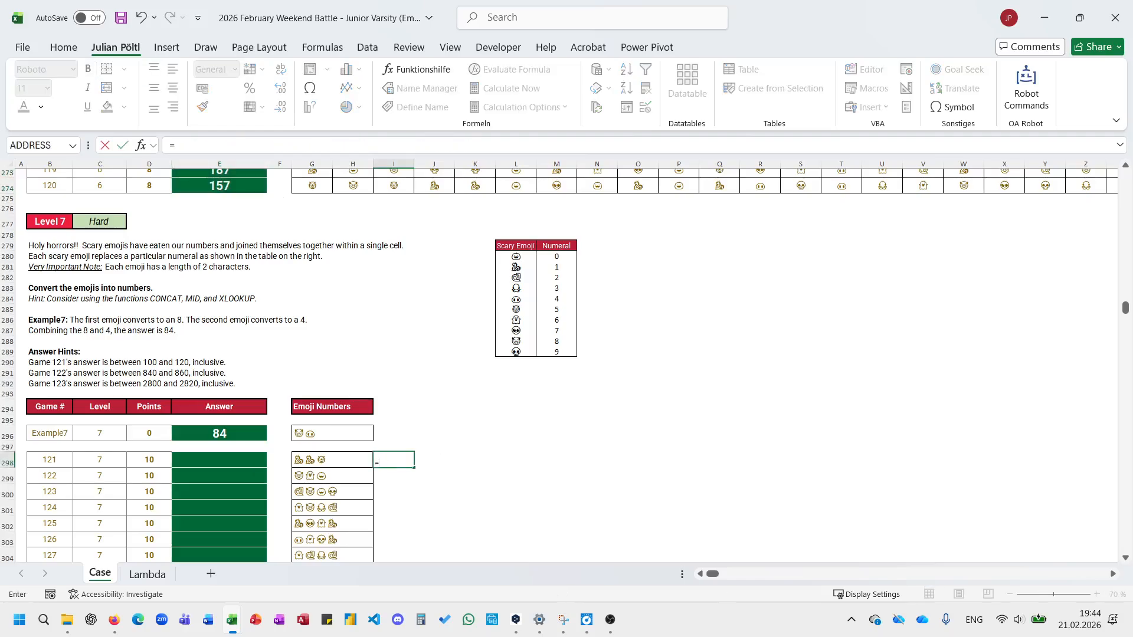
pyautogui.write('t')
pyautogui.press('BackSpace')
pyautogui.write('test')
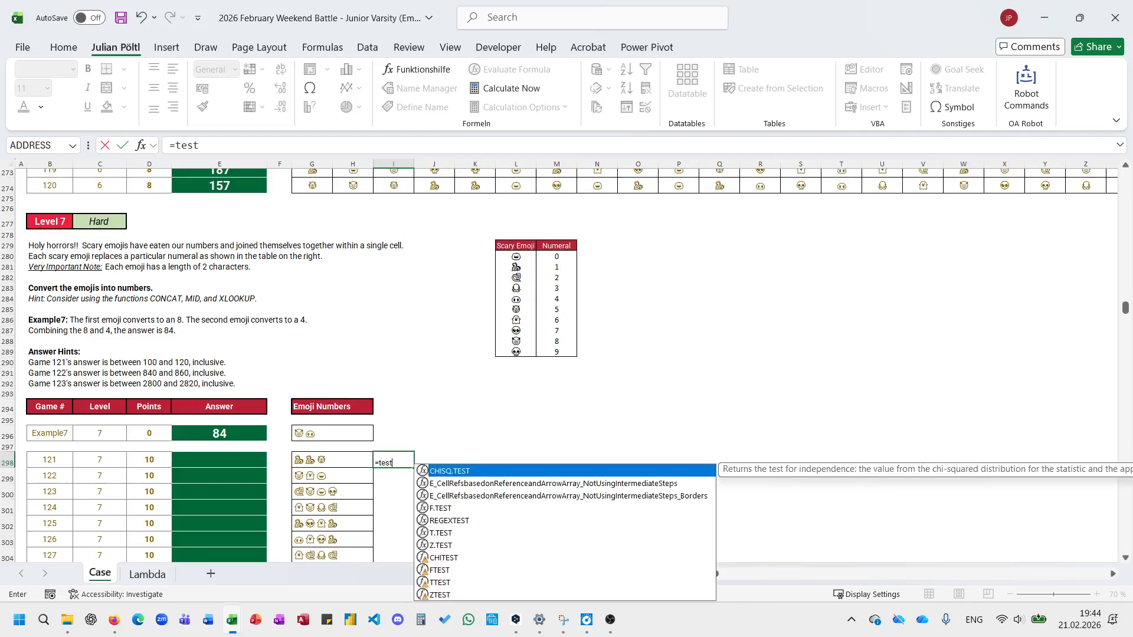
pyautogui.press('Escape')
pyautogui.press('Escape')
# Try =REGEXEXTRACT(G298;"\x") in cell I298 beside the Game 121 emojis of Level 7.
pyautogui.write('=')
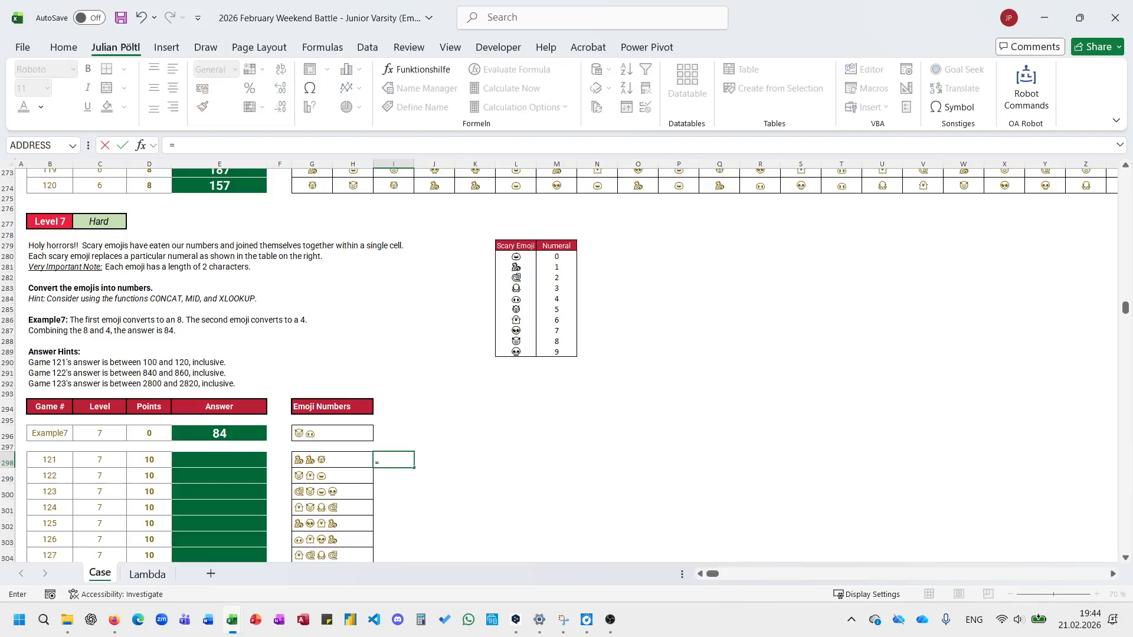
pyautogui.write('re')
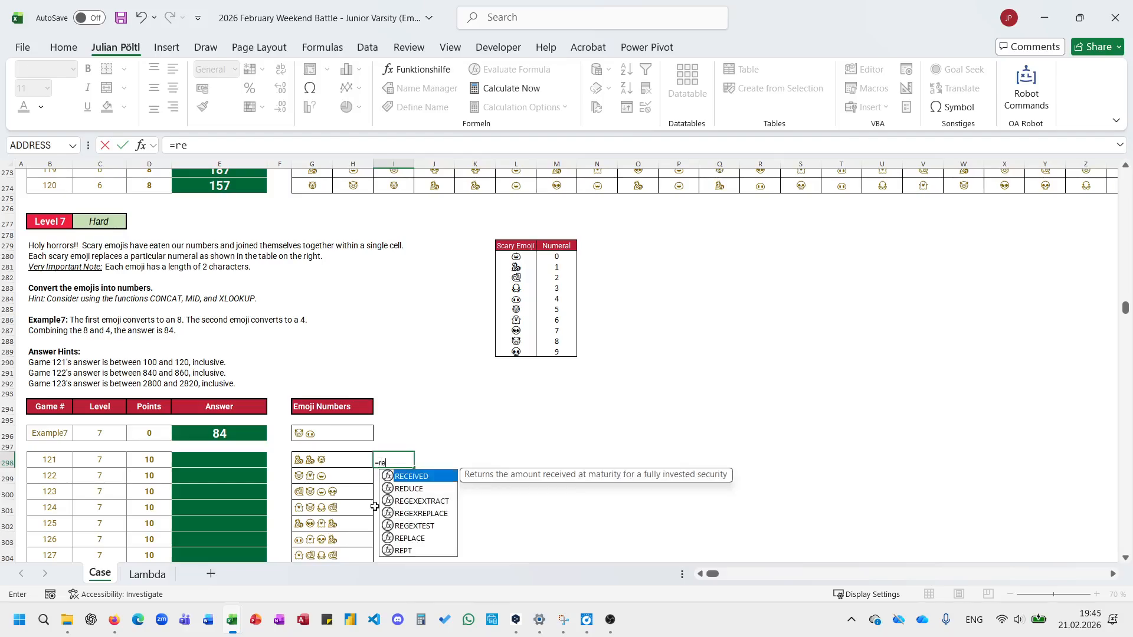
pyautogui.press('Down')
pyautogui.press('Down')
pyautogui.press('Tab')
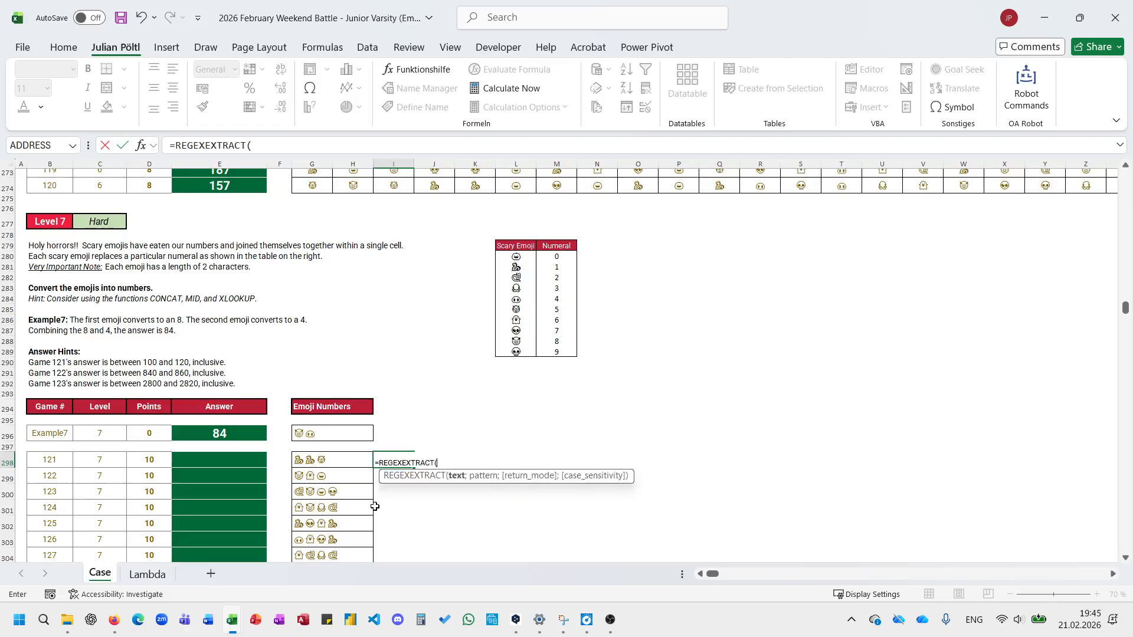
pyautogui.press('Left')
pyautogui.press('Left')
pyautogui.write(';"')
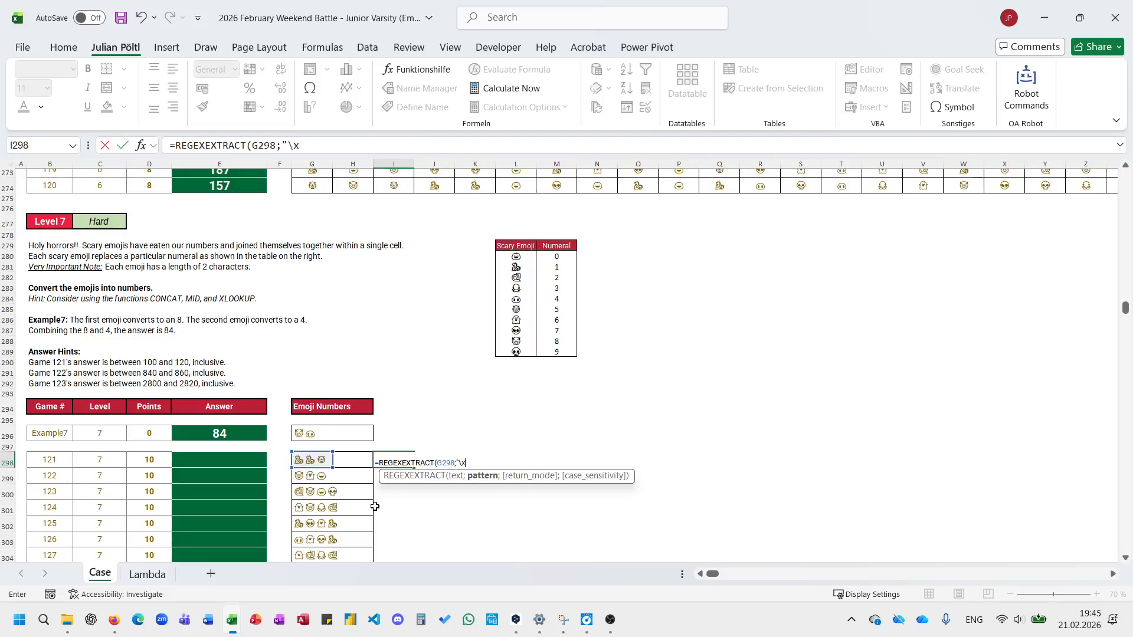
pyautogui.write('\\x")')
pyautogui.press('Return')
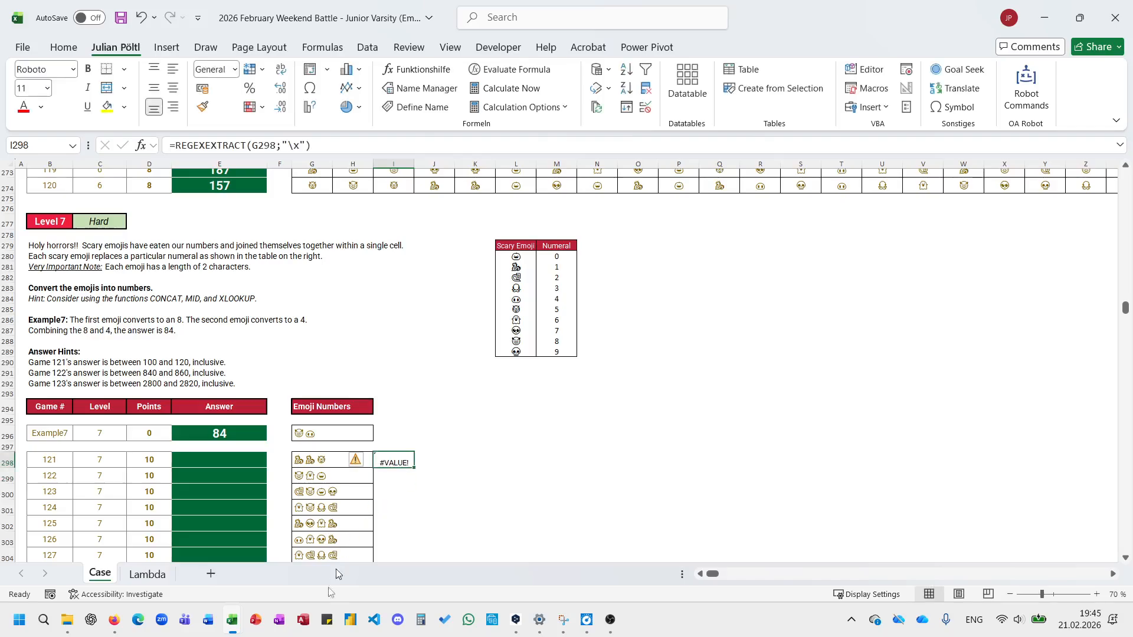
# Switch to the LambdaLibrary workbook, look through its Regex Patterns sheet and return to the case workbook.
pyautogui.moveTo(247, 629)
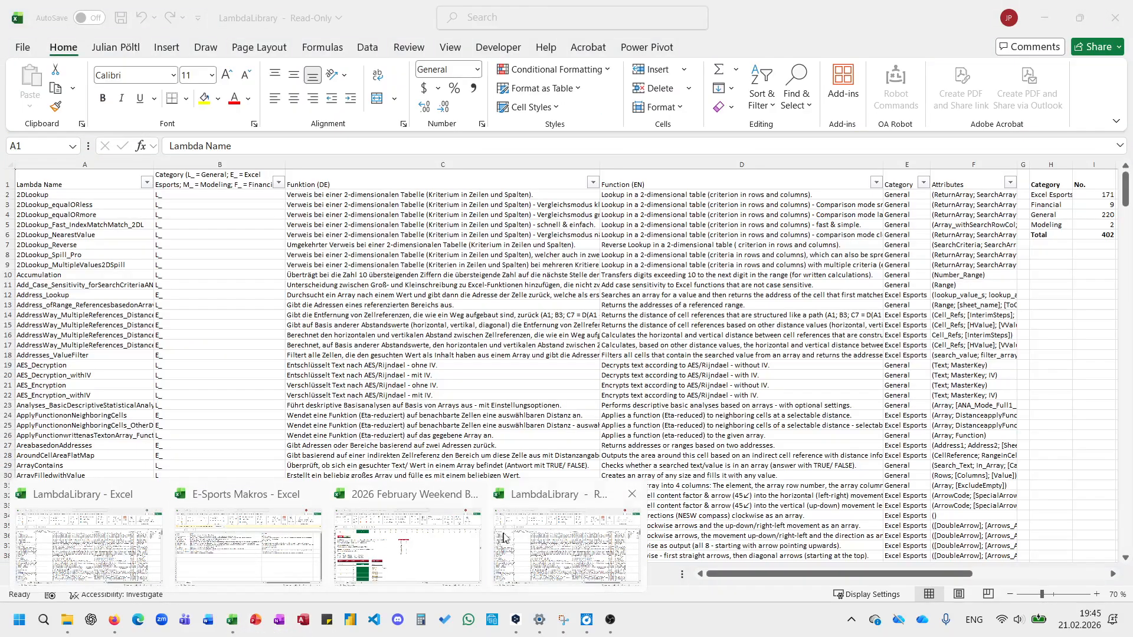
pyautogui.click(266, 586)
pyautogui.click(255, 579)
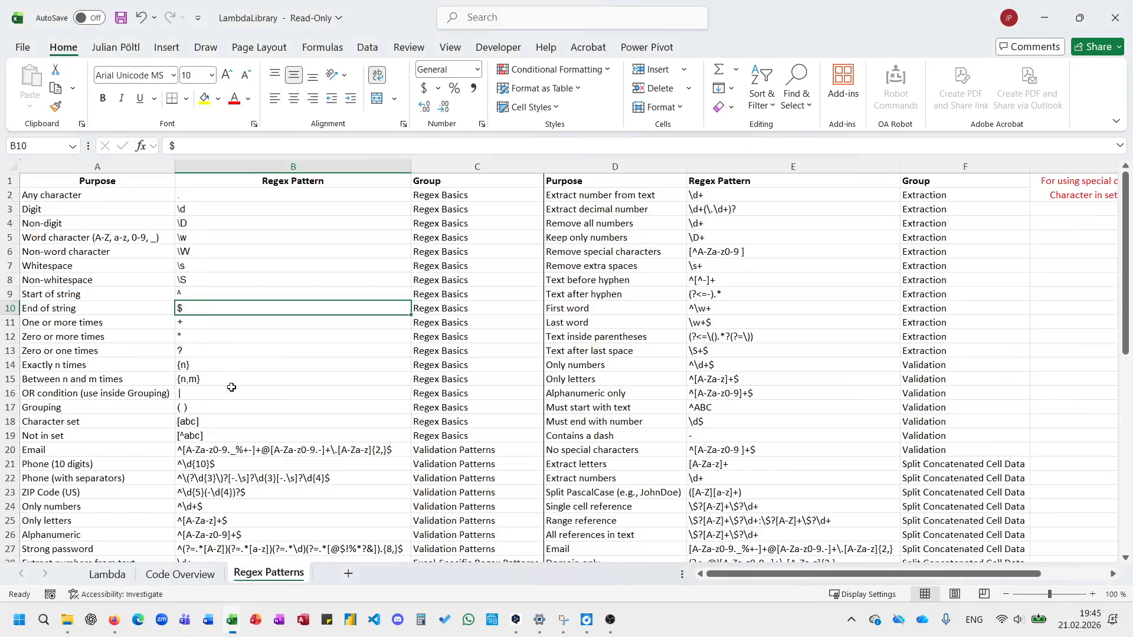
pyautogui.scroll(-4, 231, 387)
pyautogui.scroll(5, 231, 387)
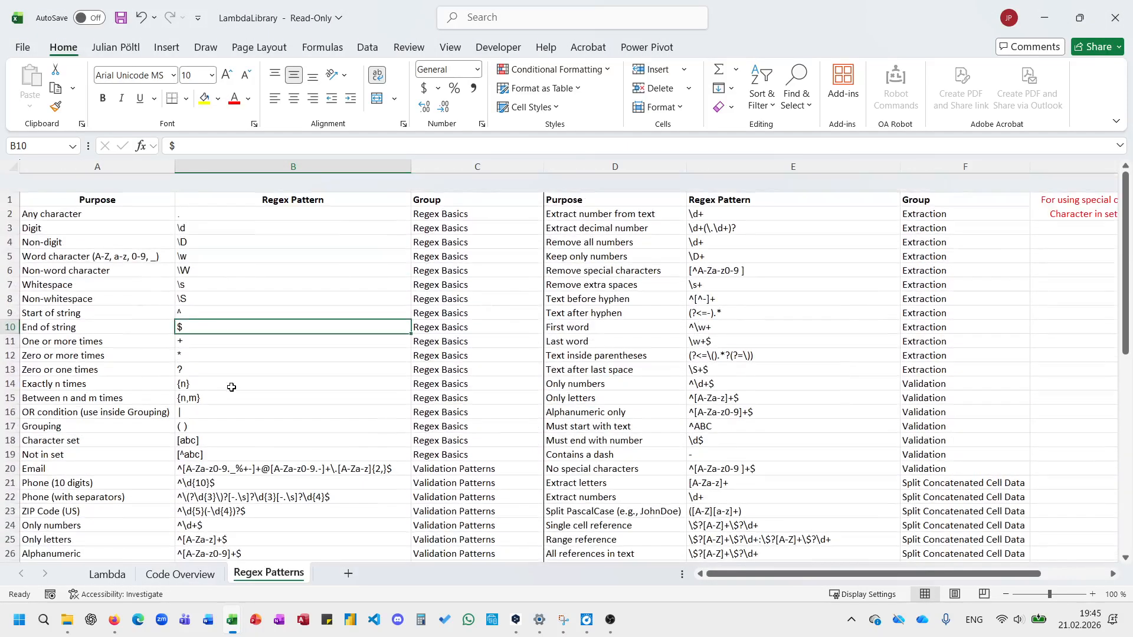
pyautogui.click(1046, 9)
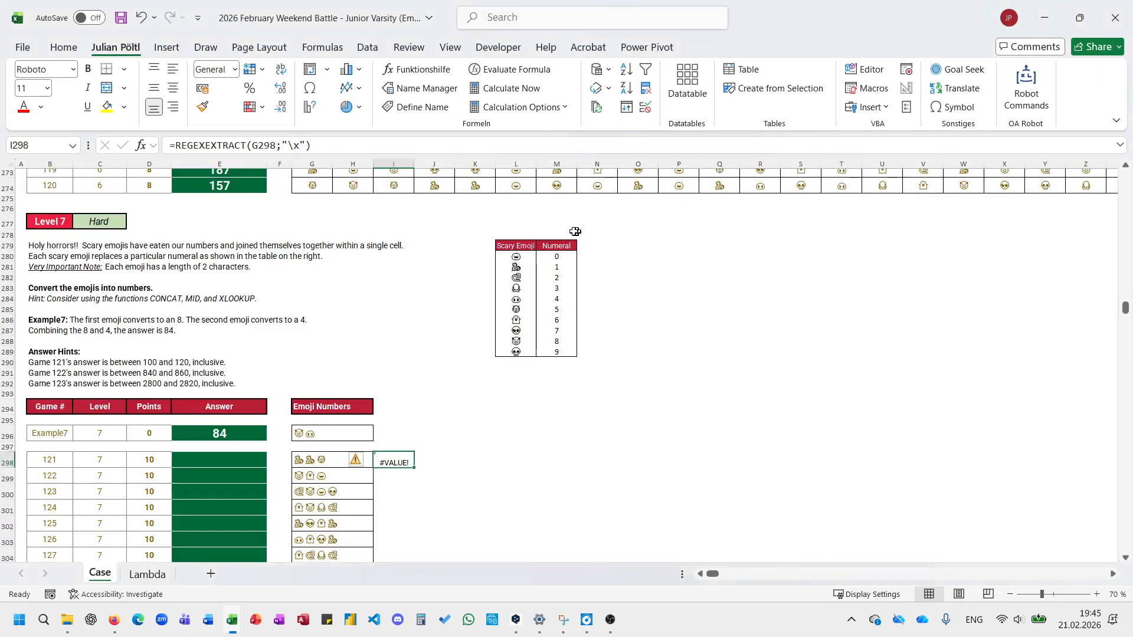
# Try "." in place of x in the I298 REGEXEXTRACT pattern, remove the backslash as well, and clear the cell.
pyautogui.click(300, 146)
pyautogui.press('BackSpace')
pyautogui.write('.')
pyautogui.press('Return')
pyautogui.press('Up')
pyautogui.click(294, 147)
pyautogui.press('BackSpace')
pyautogui.press('Return')
pyautogui.press('Up')
pyautogui.press('Delete')
# Begin a new formula in I298 with =MID( and the Game 121 emoji cell G298 as text.
pyautogui.write('=text')
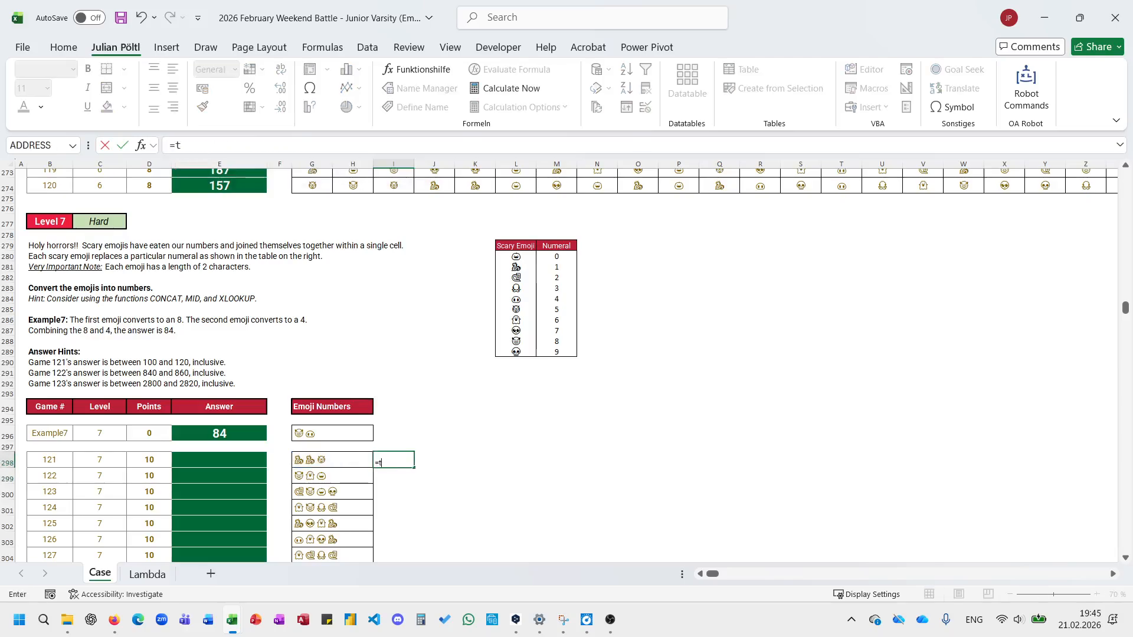
pyautogui.press('BackSpace')
pyautogui.press('BackSpace')
pyautogui.press('BackSpace')
pyautogui.press('BackSpace')
pyautogui.write('MID(')
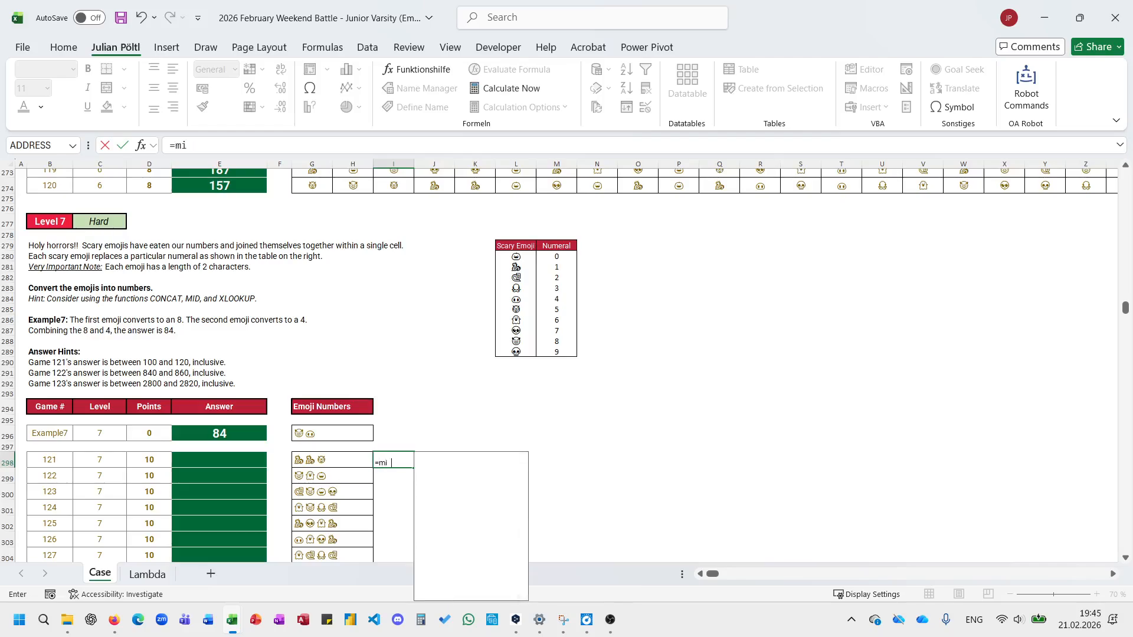
pyautogui.press('Tab')
pyautogui.press('Left')
pyautogui.press('Left')
pyautogui.write(';')
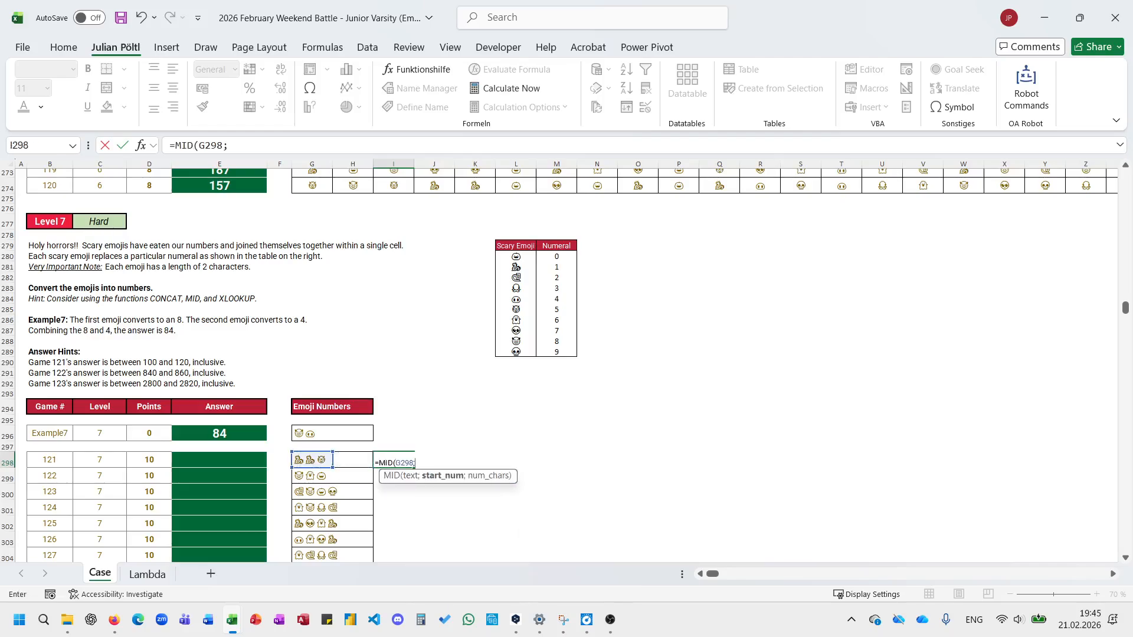
# Try =MID(G298;SEQUENCE(LEN(G298));1) in I298 to split the Game 121 emojis, and clear the cell.
pyautogui.write('se')
pyautogui.press('Return')
pyautogui.press('Return')
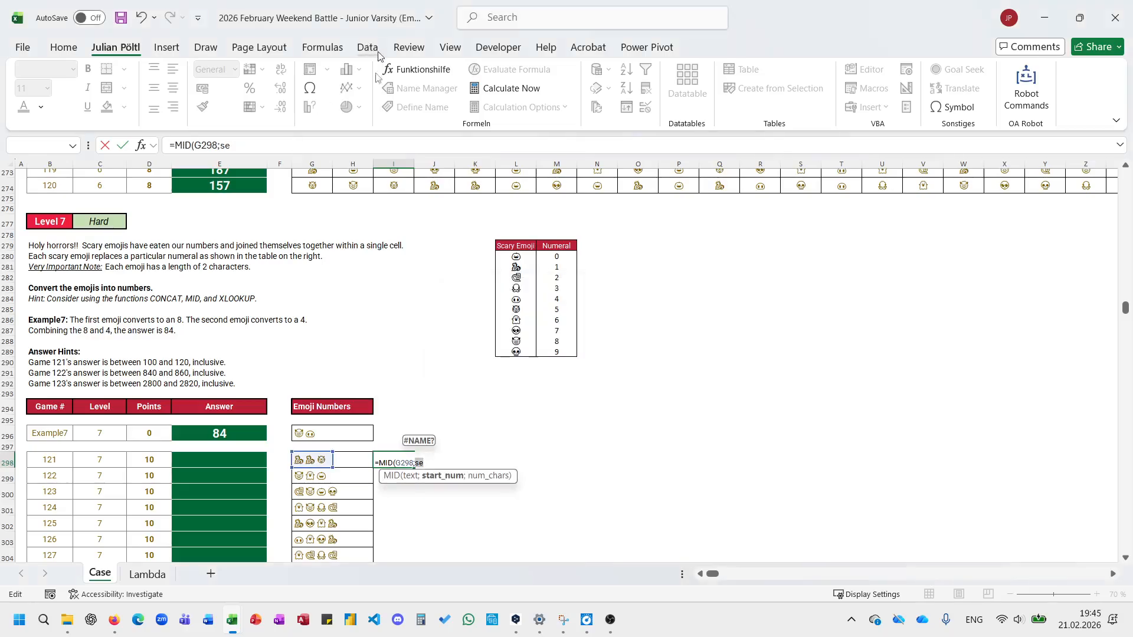
pyautogui.click(278, 146)
pyautogui.write('q')
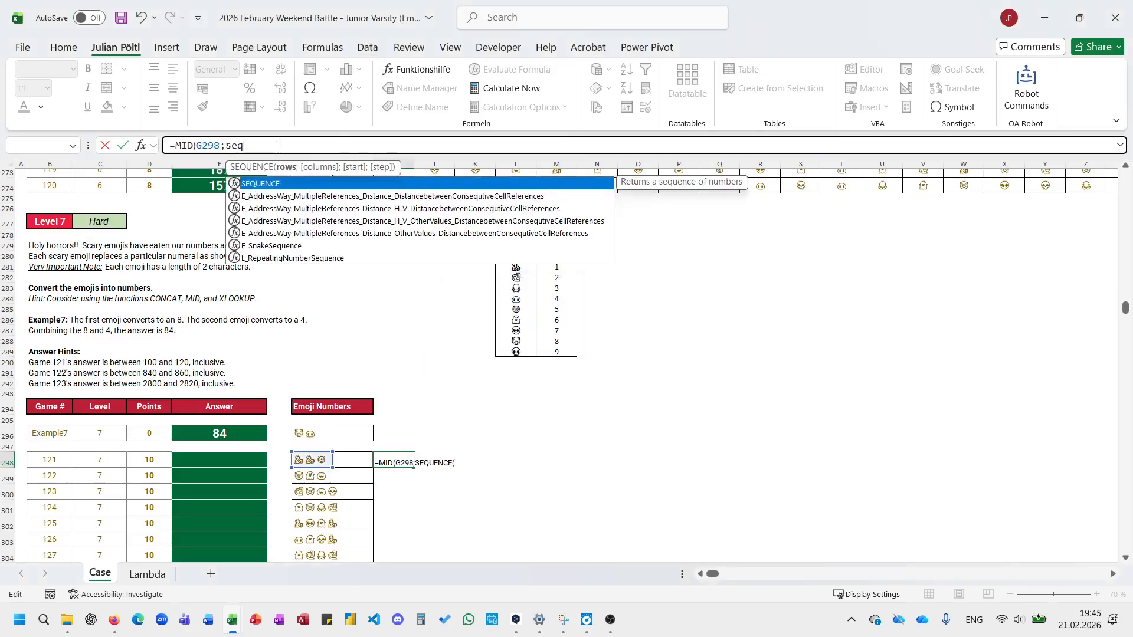
pyautogui.press('Tab')
pyautogui.write('len')
pyautogui.press('Tab')
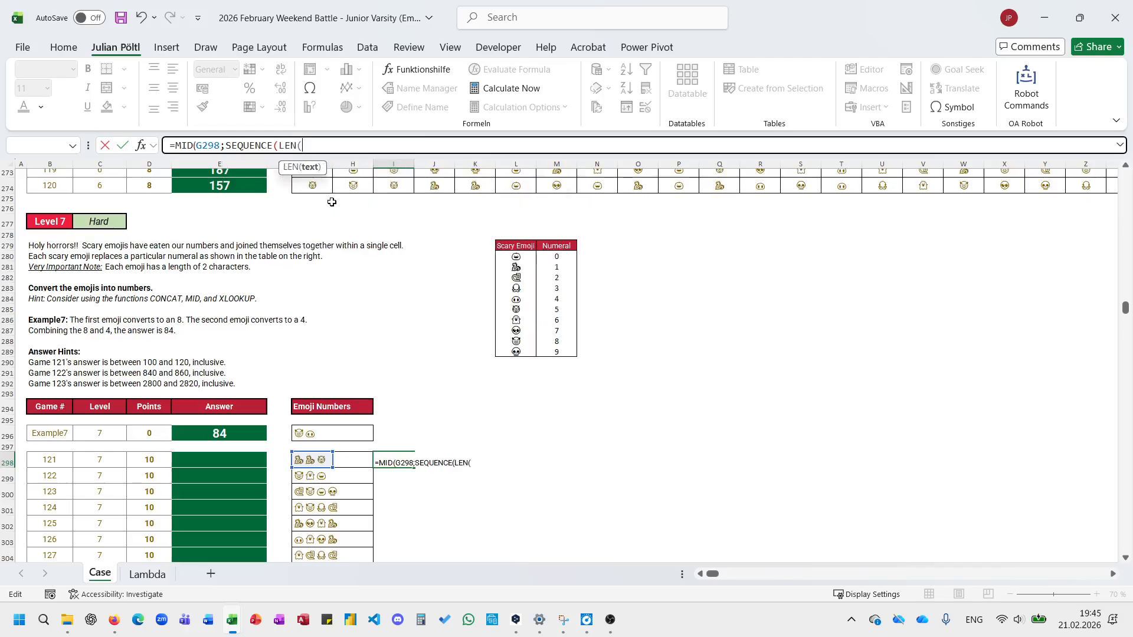
pyautogui.click(315, 460)
pyautogui.write('))')
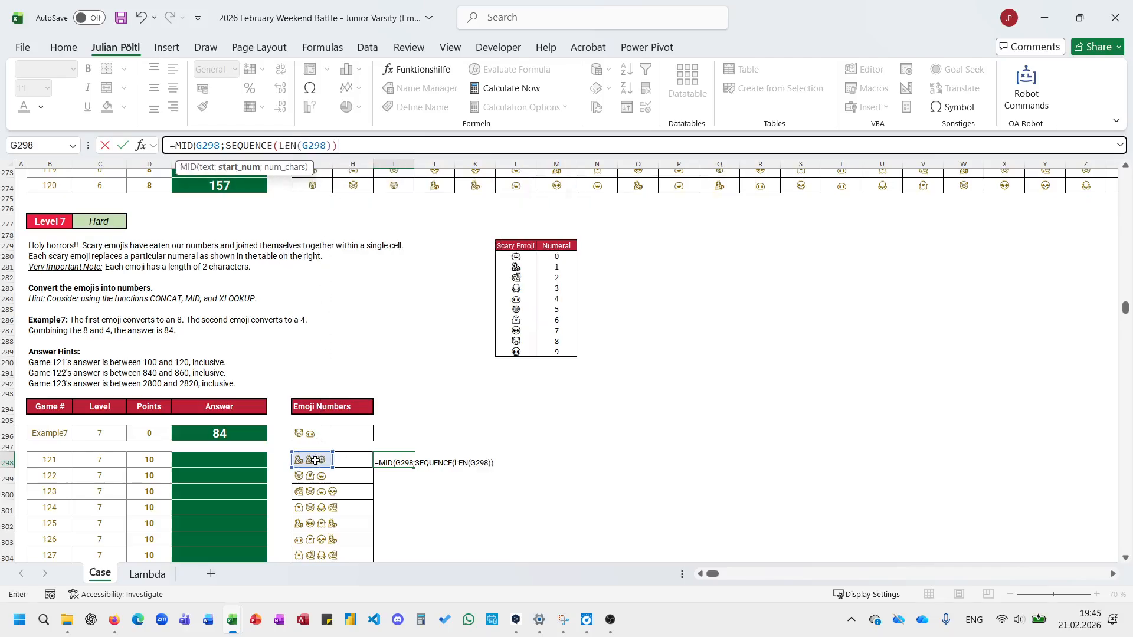
pyautogui.write(';1)')
pyautogui.hotkey('ctrl', 'Return')
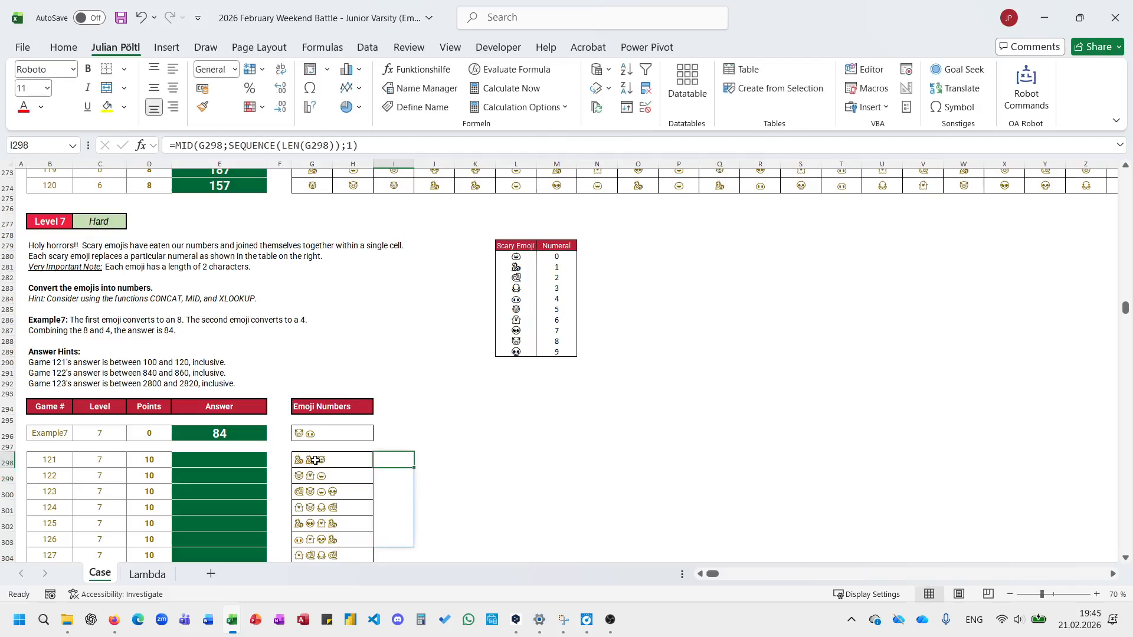
pyautogui.press('Delete')
pyautogui.write('=')
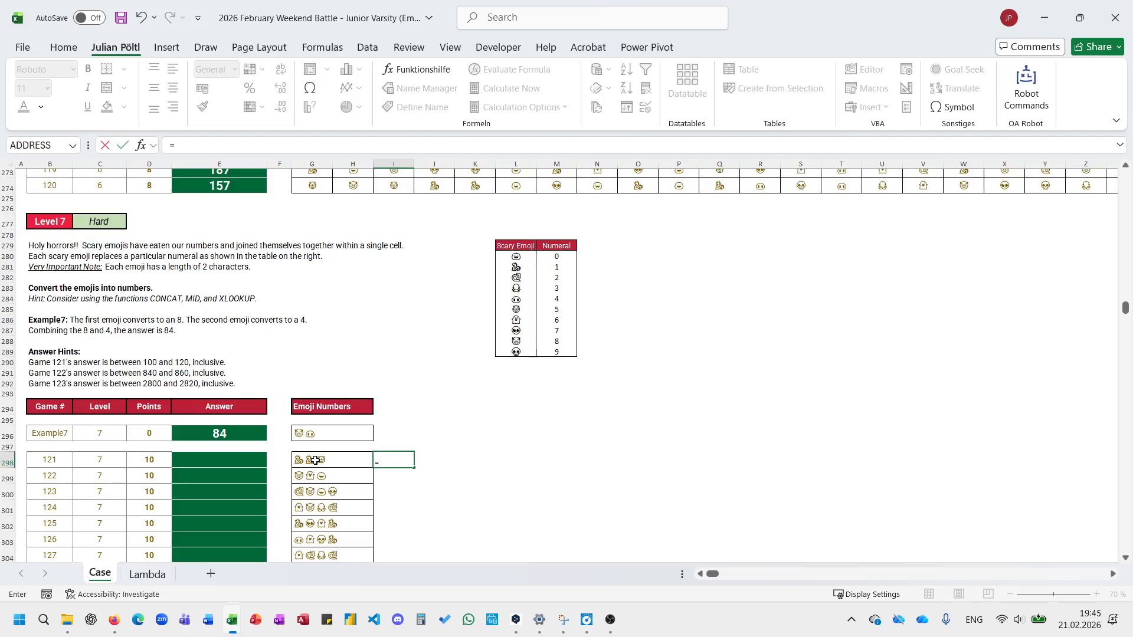
pyautogui.write('tex')
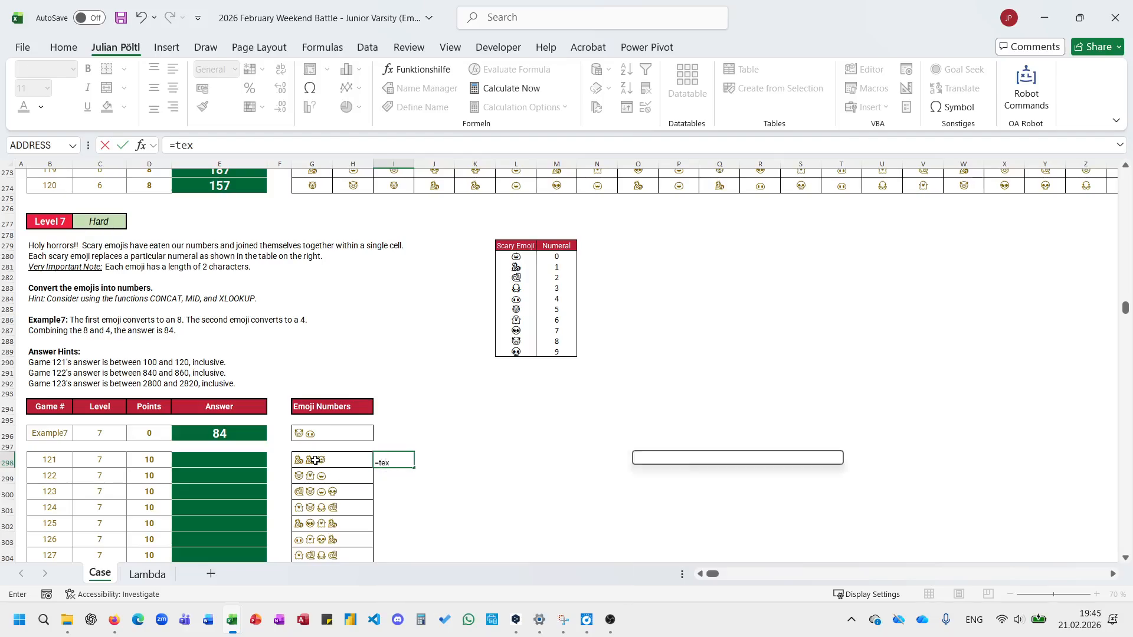
pyautogui.write('ts')
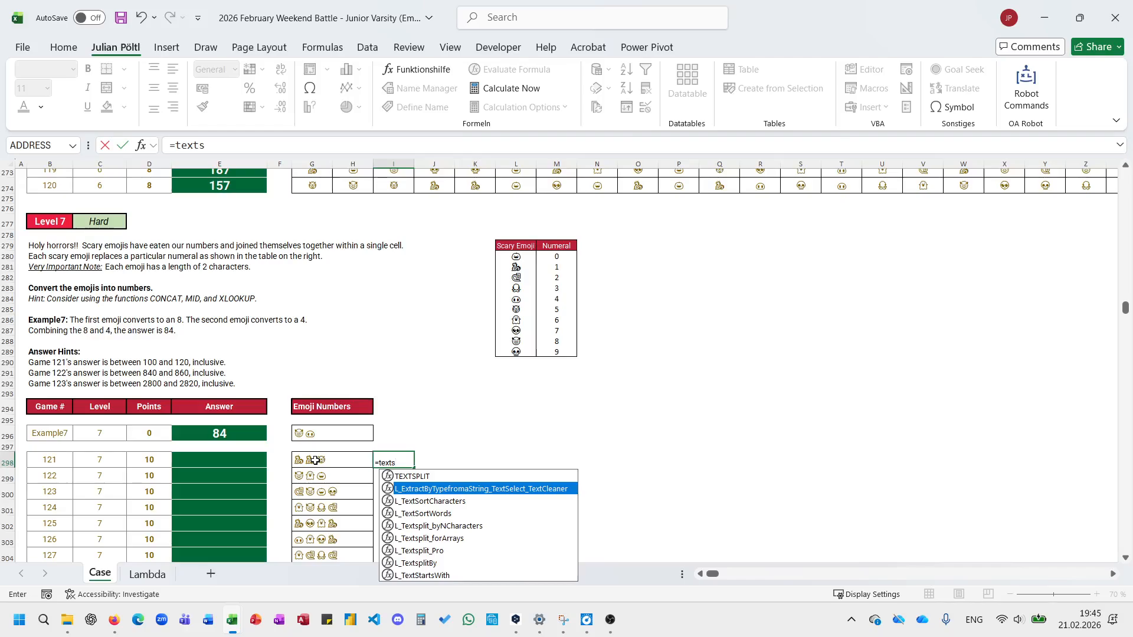
pyautogui.write('p')
pyautogui.press('Down')
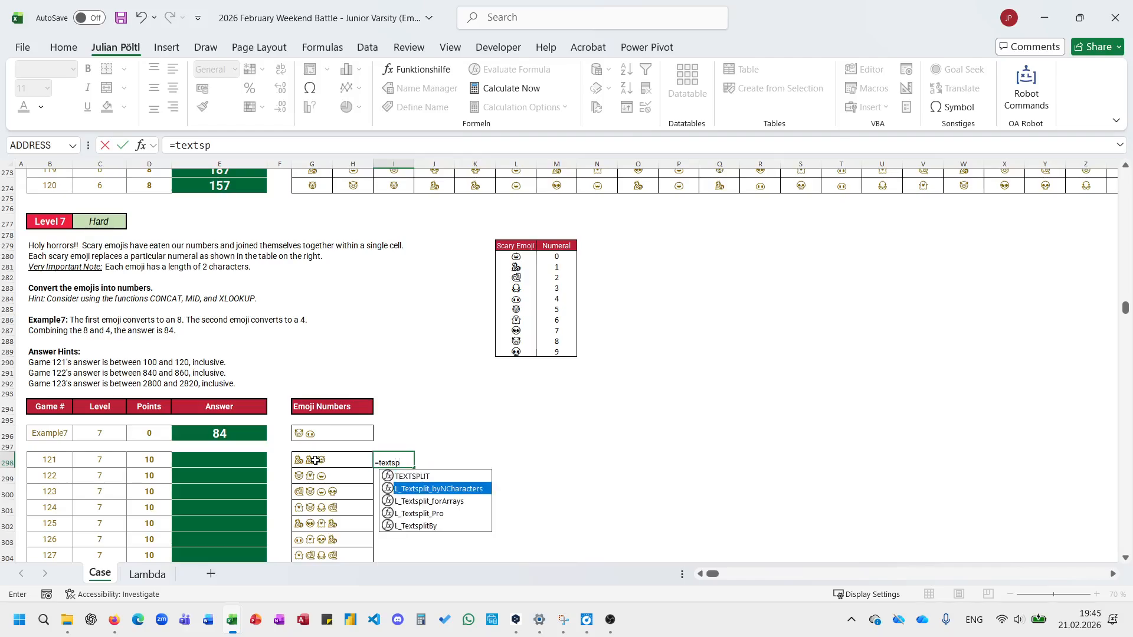
pyautogui.press('BackSpace')
pyautogui.press('BackSpace')
pyautogui.press('BackSpace')
pyautogui.press('BackSpace')
pyautogui.press('BackSpace')
pyautogui.press('BackSpace')
# Split the Game 121 emojis into separate cells with =E_SplitTextintoLetters_Array_withSpecialCharacters(G298) in I298.
pyautogui.write('spli')
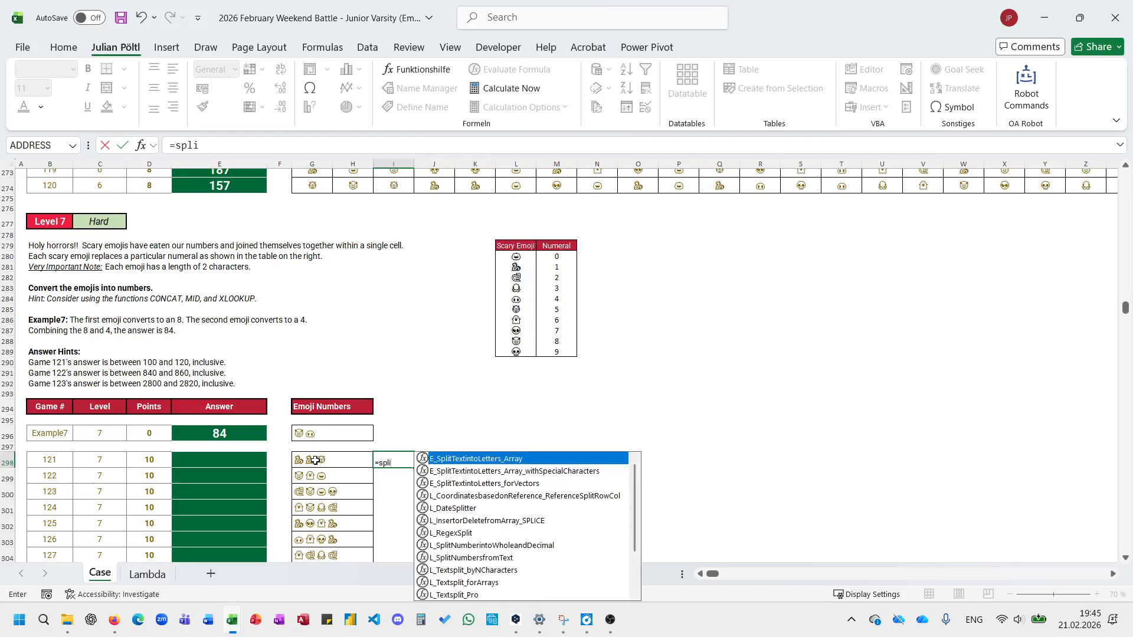
pyautogui.press('Down')
pyautogui.press('Tab')
pyautogui.press('Left')
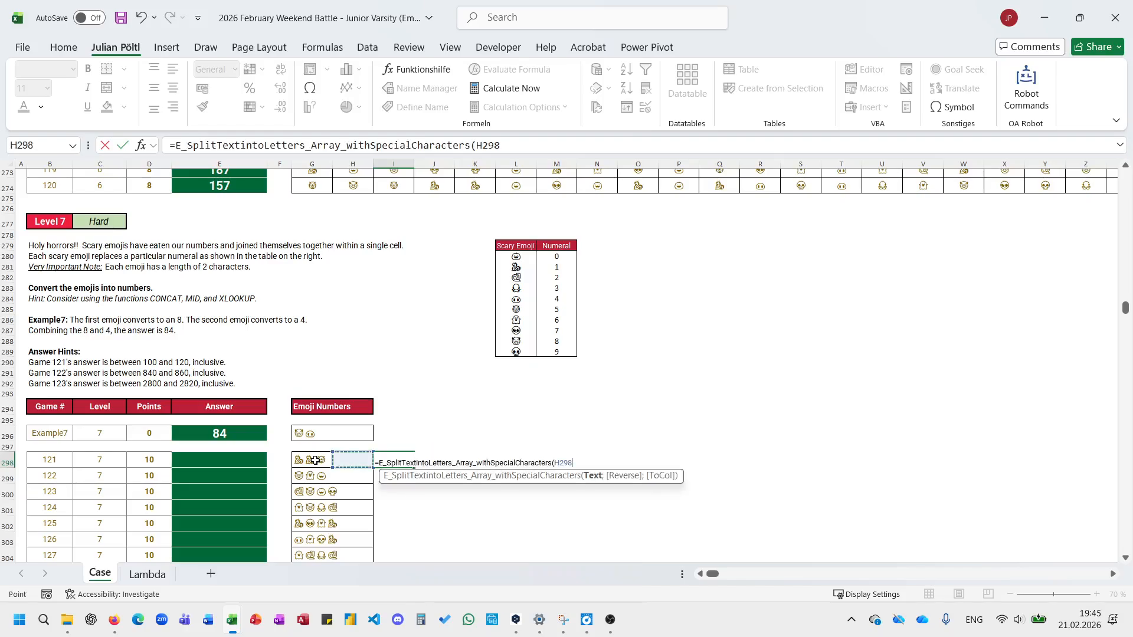
pyautogui.press('Left')
pyautogui.write(')')
pyautogui.press('Return')
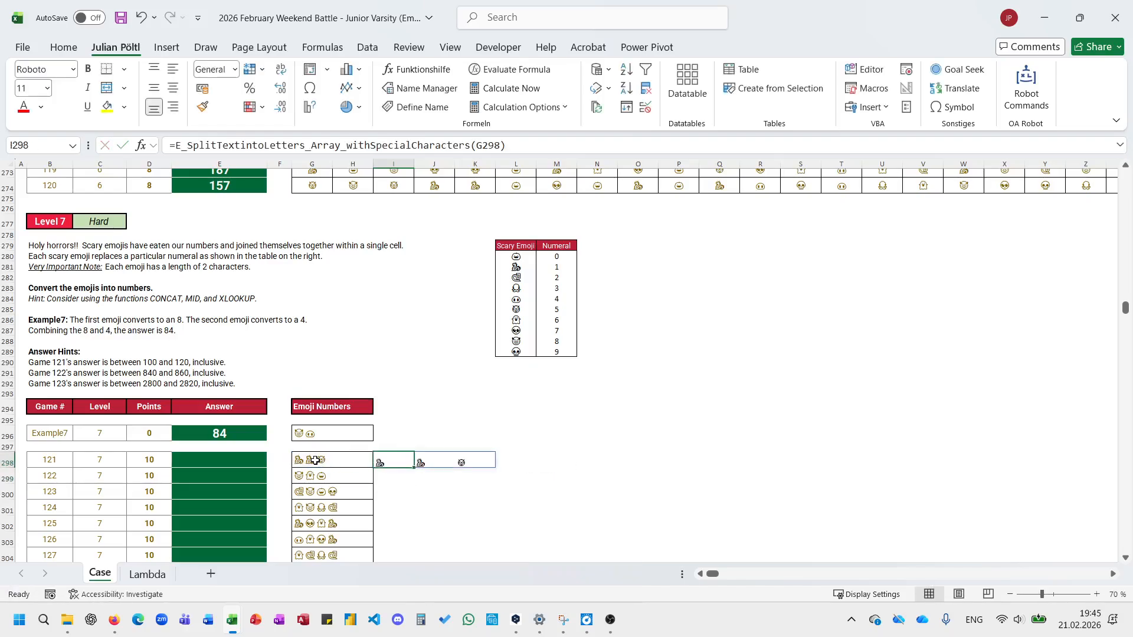
# Wrap the emoji split in I298 in an XLOOKUP, with the split as the lookup value.
pyautogui.click(177, 145)
pyautogui.write('XLOOKUP(')
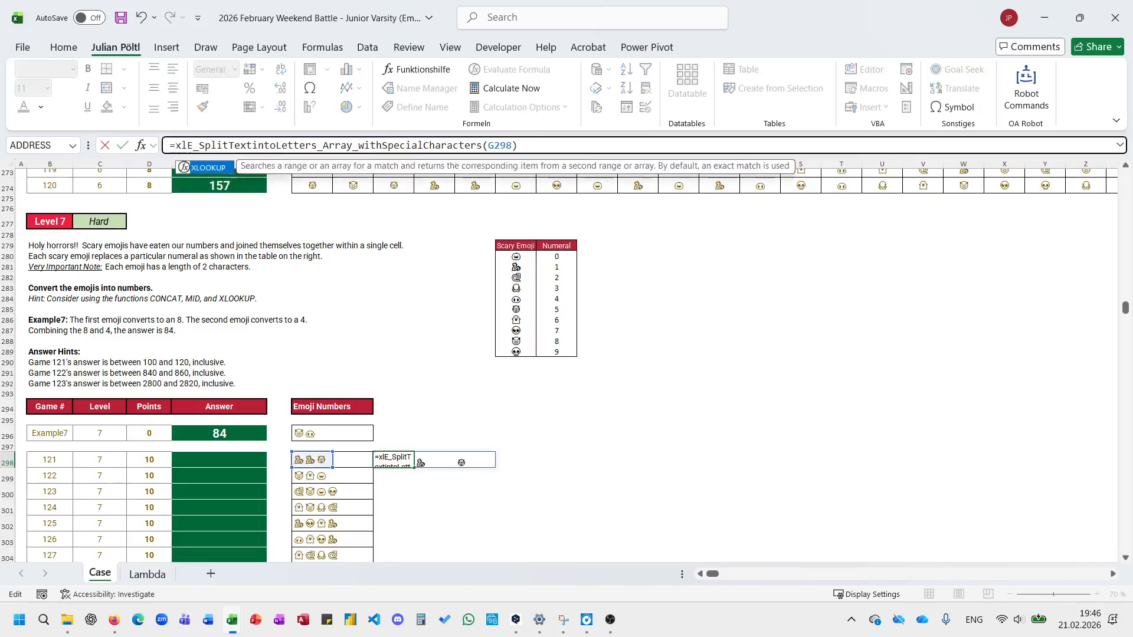
pyautogui.click(516, 258)
pyautogui.hotkey('ctrl', 'shift', 'Down')
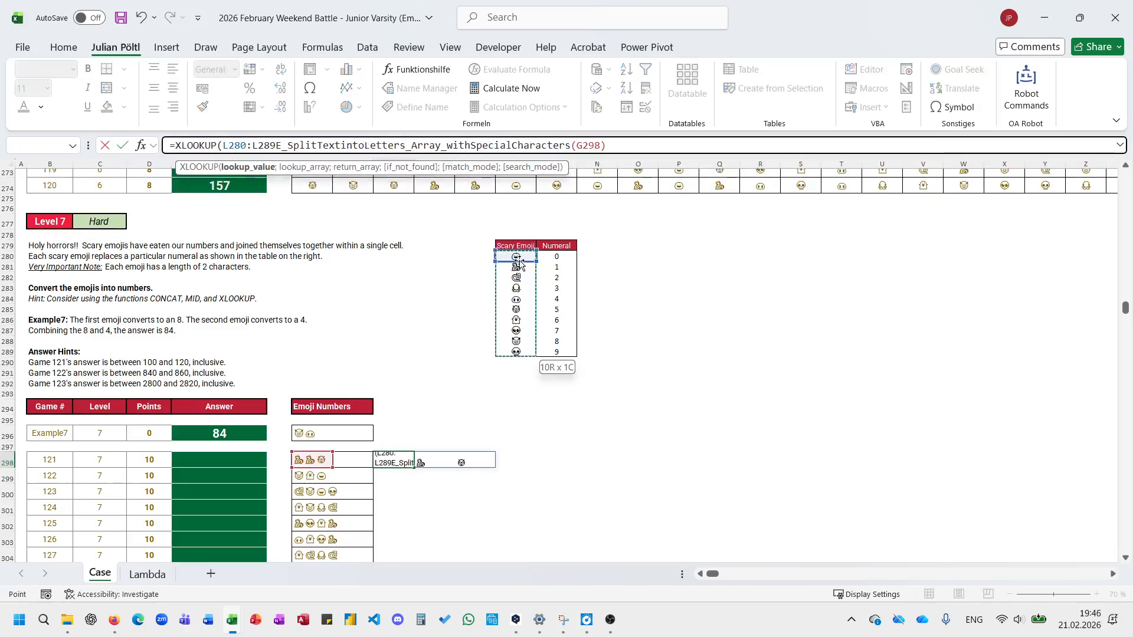
pyautogui.press('F4')
pyautogui.write(';')
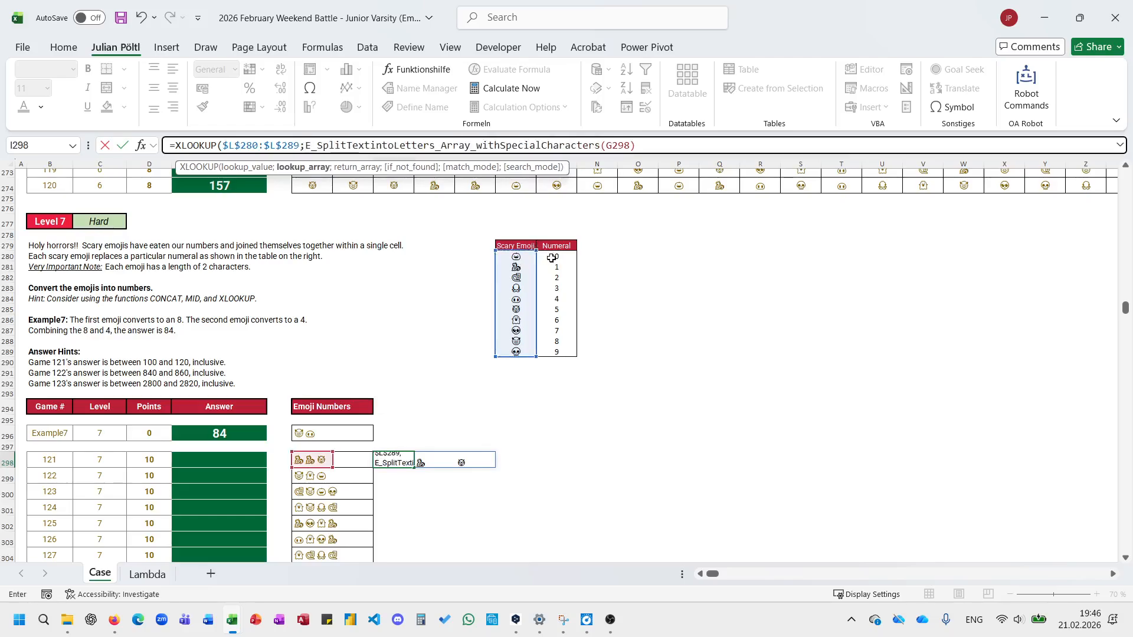
pyautogui.press('BackSpace')
pyautogui.press('BackSpace')
pyautogui.press('BackSpace')
pyautogui.press('BackSpace')
pyautogui.press('BackSpace')
pyautogui.press('BackSpace')
pyautogui.press('BackSpace')
pyautogui.press('BackSpace')
pyautogui.press('BackSpace')
pyautogui.press('BackSpace')
pyautogui.press('BackSpace')
pyautogui.press('BackSpace')
pyautogui.press('BackSpace')
pyautogui.press('BackSpace')
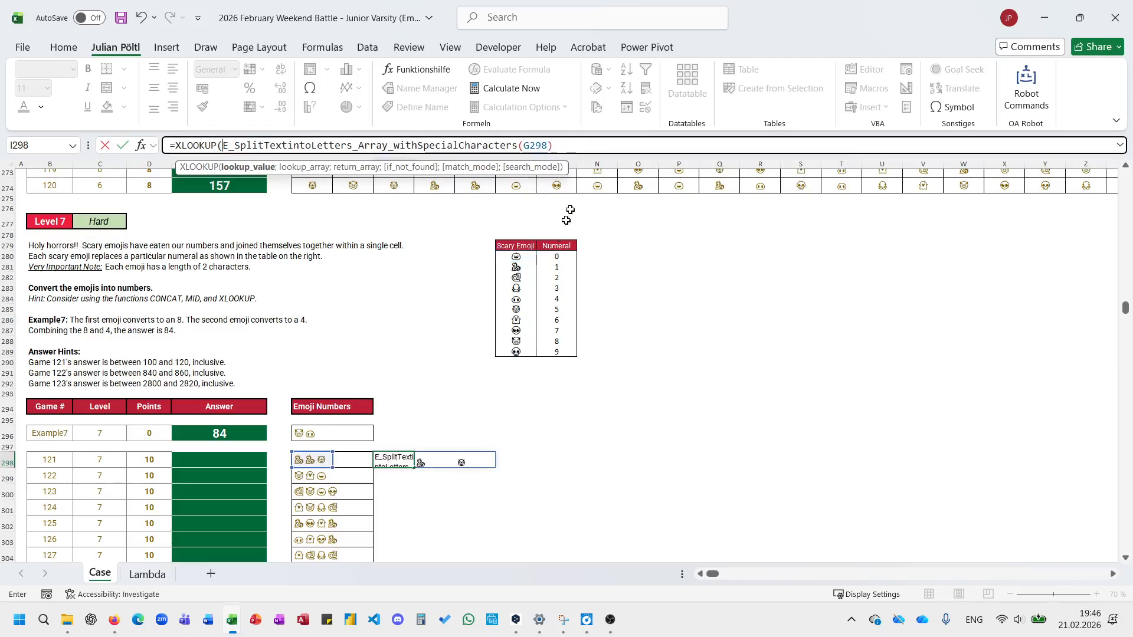
# Complete the I298 XLOOKUP with the Scary Emoji cells $L$280:$L$289 as lookup array and the Numeral cells $M$280:$M$289 as return array.
pyautogui.write(';')
pyautogui.click(518, 258)
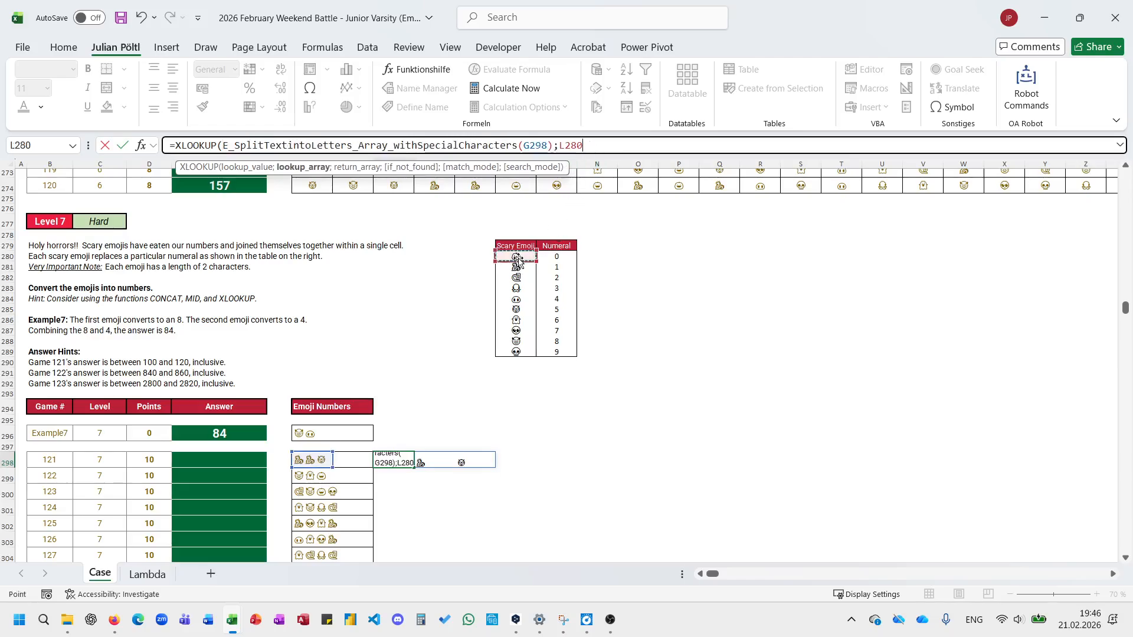
pyautogui.hotkey('ctrl', 'shift', 'Down')
pyautogui.press('F4')
pyautogui.write(';')
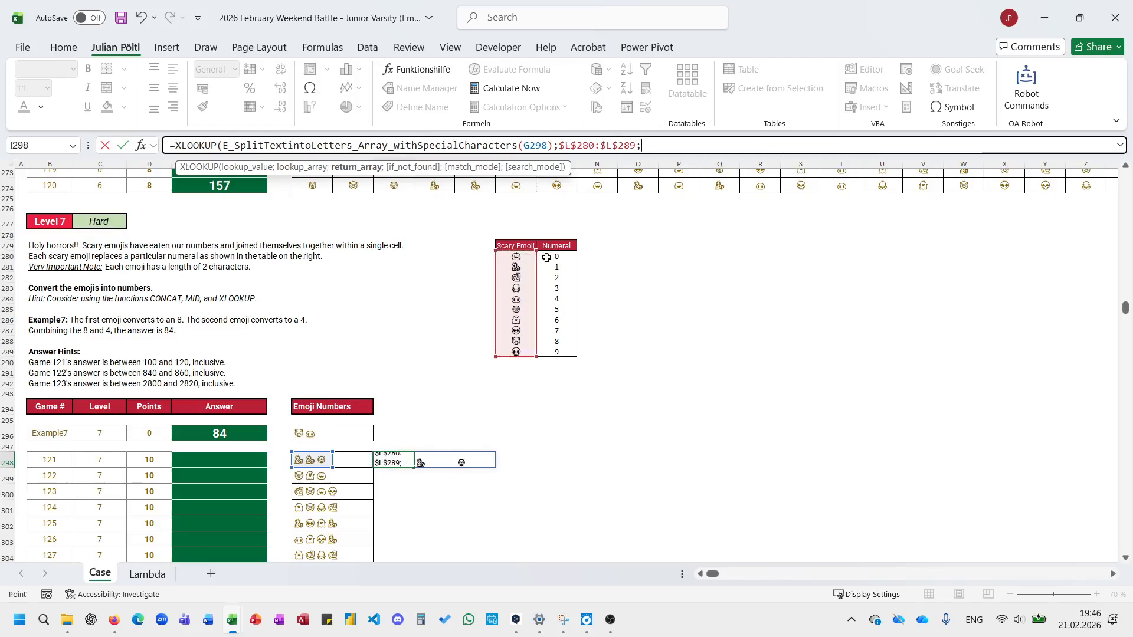
pyautogui.click(546, 258)
pyautogui.hotkey('ctrl', 'shift', 'Down')
pyautogui.press('F4')
pyautogui.press('Return')
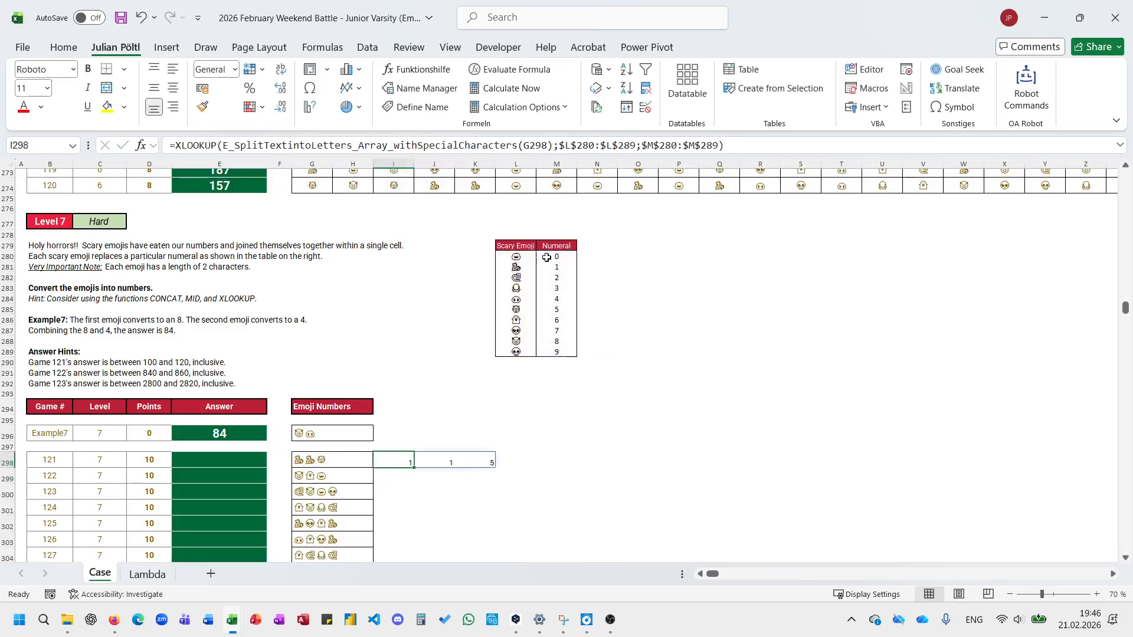
# Wrap the XLOOKUP formula in I298 in CONCAT to join the Game 121 digits into one value.
pyautogui.click(174, 146)
pyautogui.write('CONCAT(')
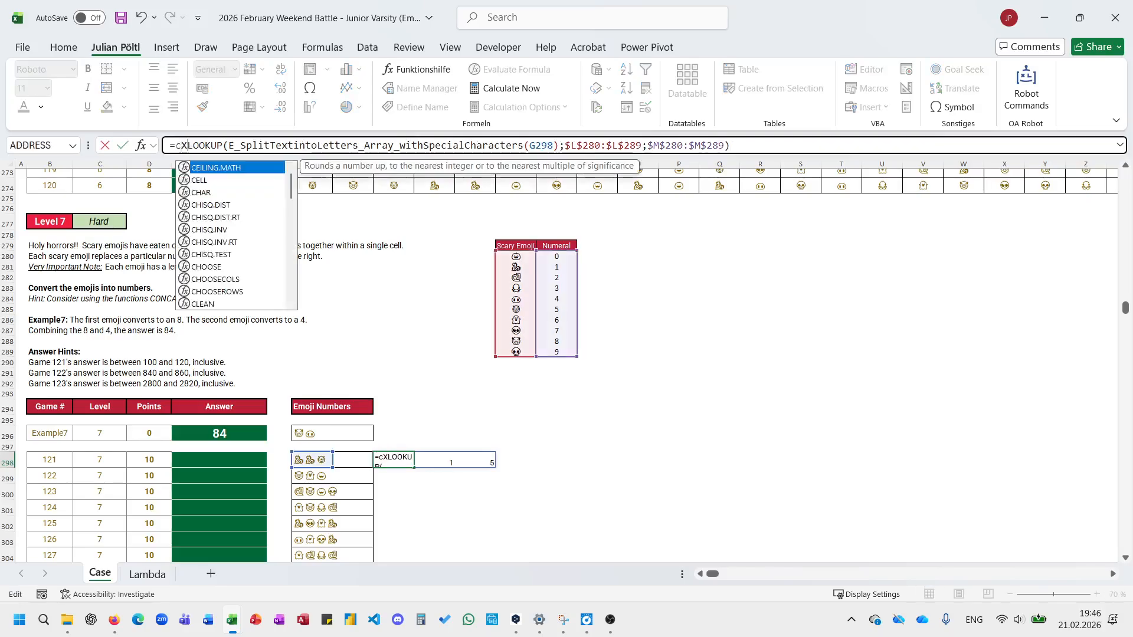
pyautogui.press('End')
pyautogui.write(')')
pyautogui.press('Return')
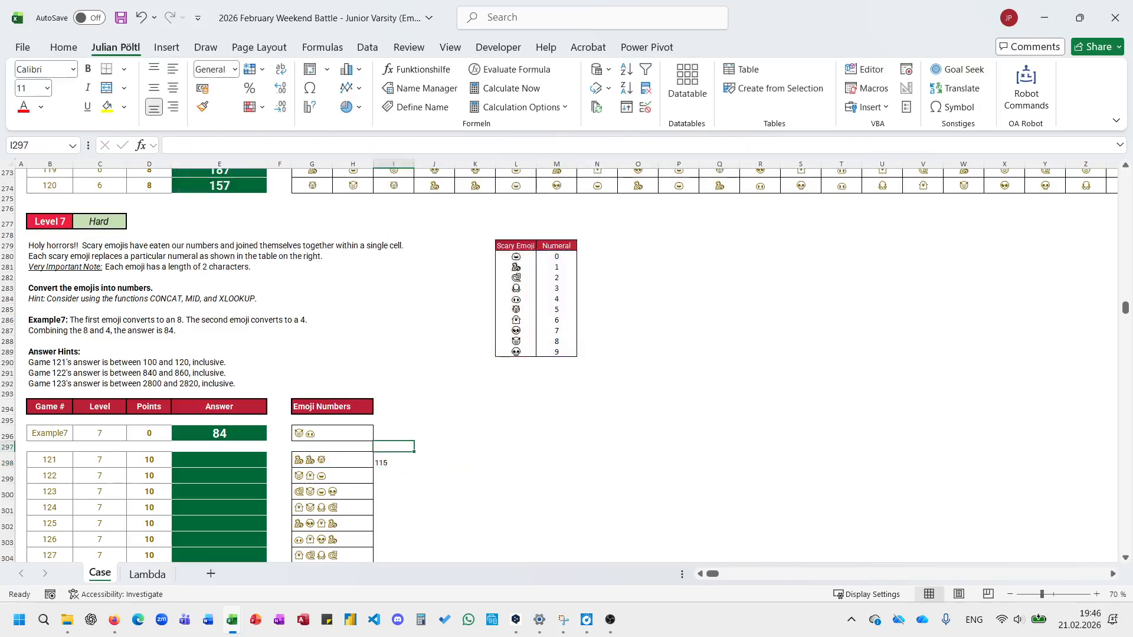
# Copy the CONCAT formula from I298 to I296 beside the Example7 emojis.
pyautogui.press('Up')
pyautogui.hotkey('ctrl', 'c')
pyautogui.hotkey('ctrl', 'Up')
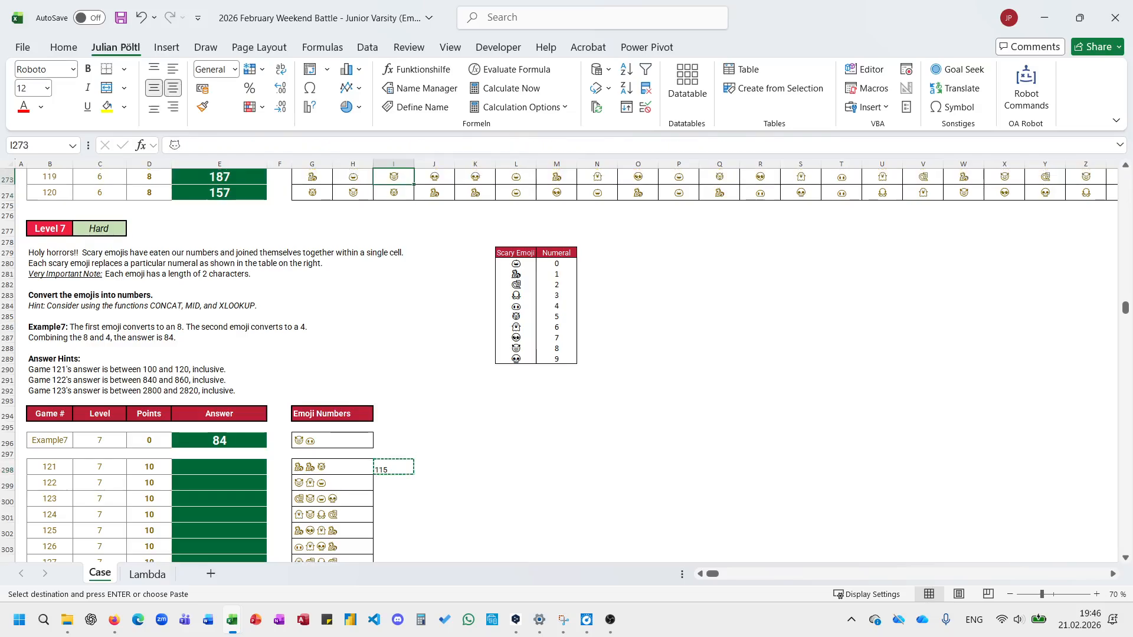
pyautogui.click(388, 438)
pyautogui.press('Return')
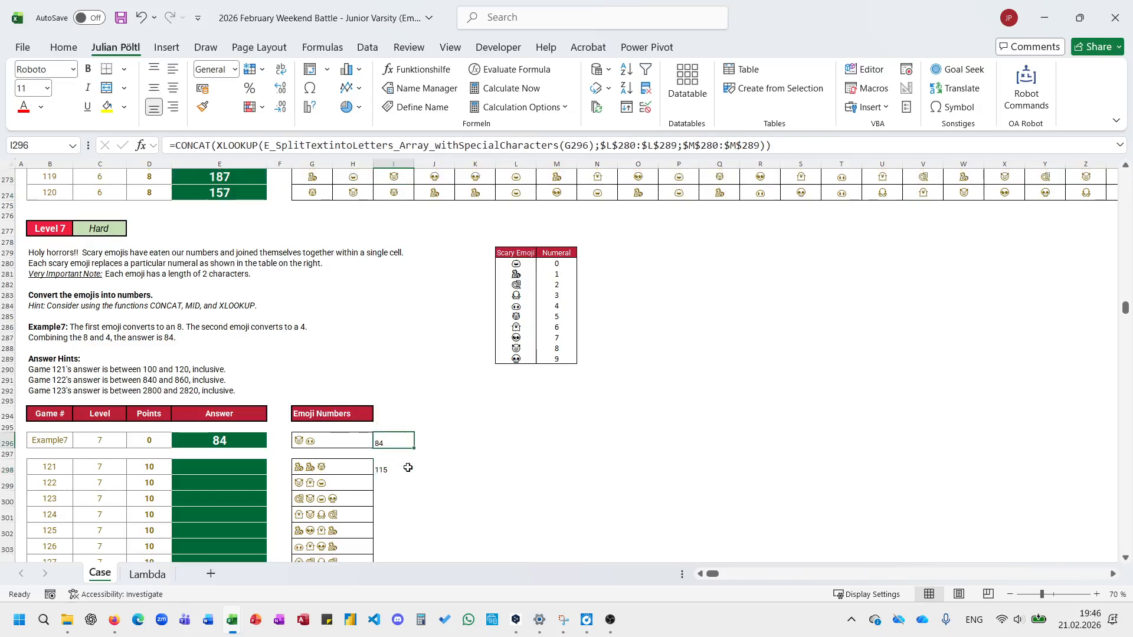
# Fill the I298 formula down beside the emoji numbers of all 20 Level 7 games and compare with the answer hints.
pyautogui.click(407, 466)
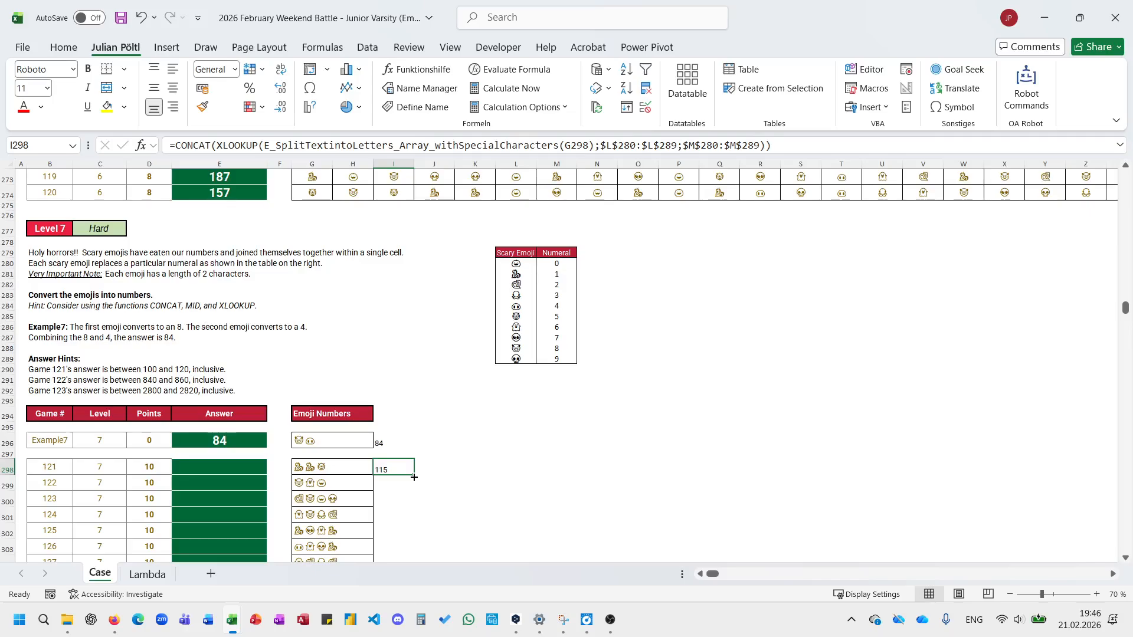
pyautogui.moveTo(414, 476); pyautogui.dragTo(399, 507)
pyautogui.scroll(4, 219, 273)
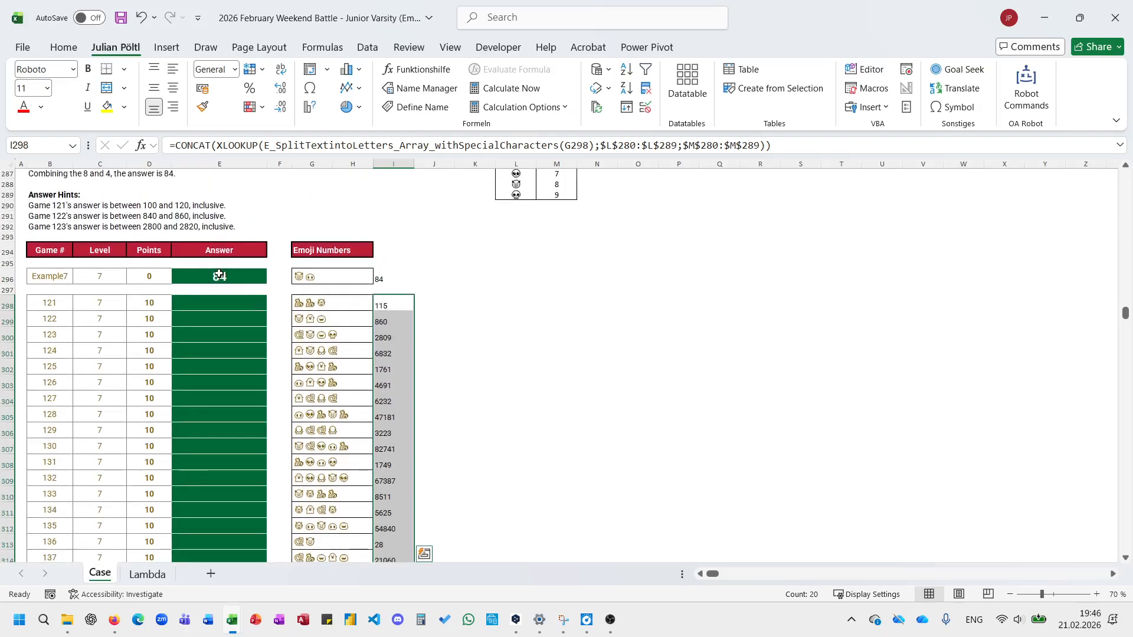
pyautogui.scroll(2, 219, 273)
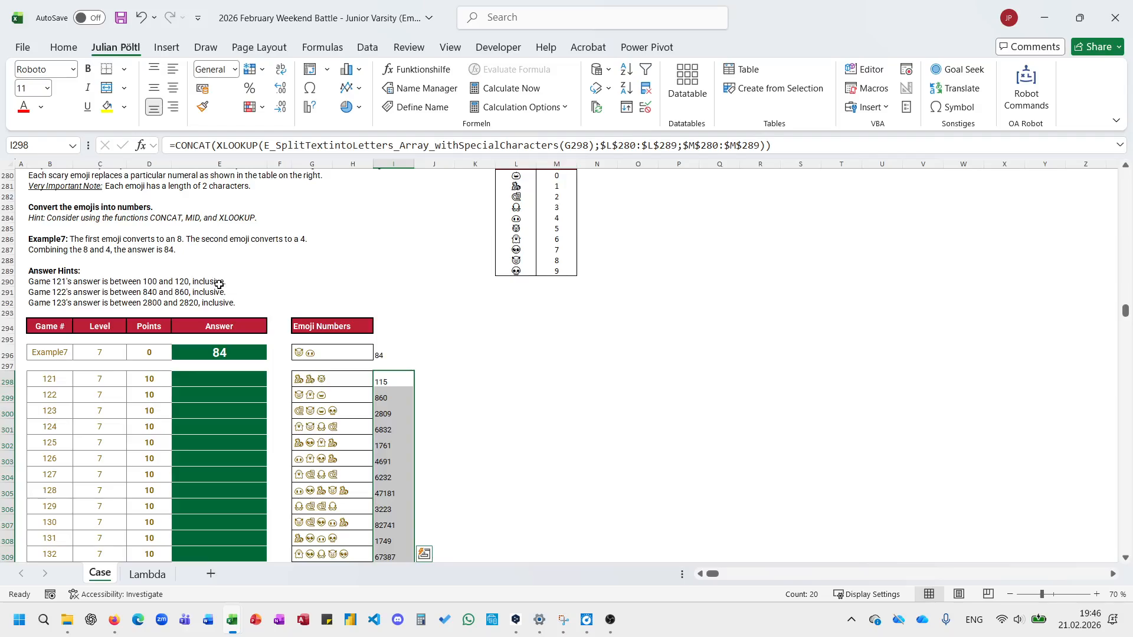
pyautogui.scroll(2, 221, 307)
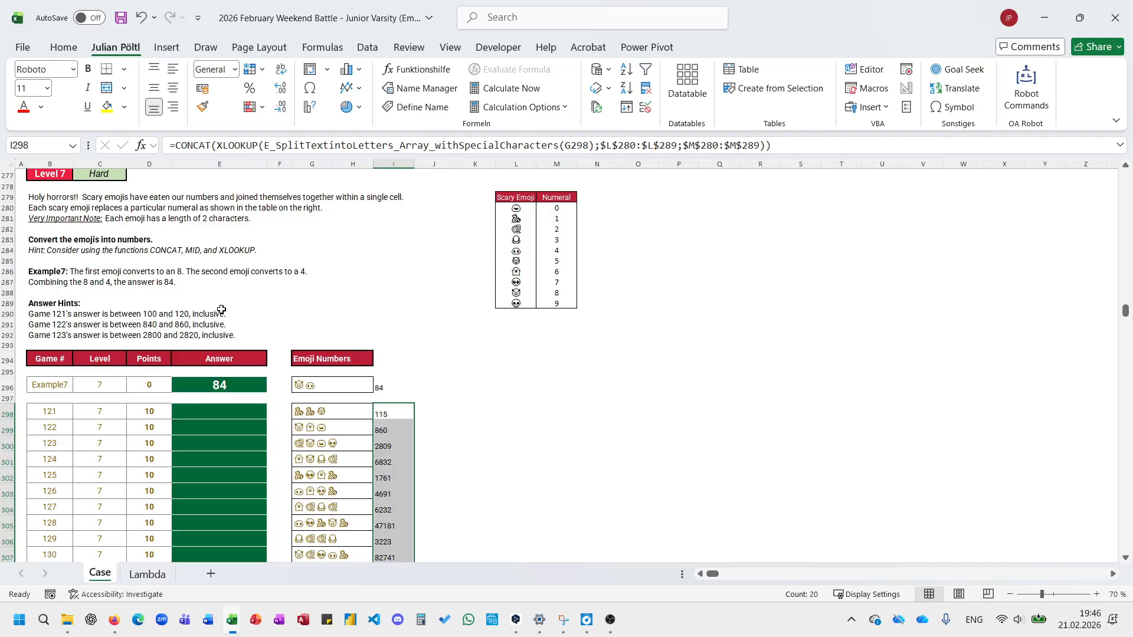
pyautogui.scroll(-1, 221, 309)
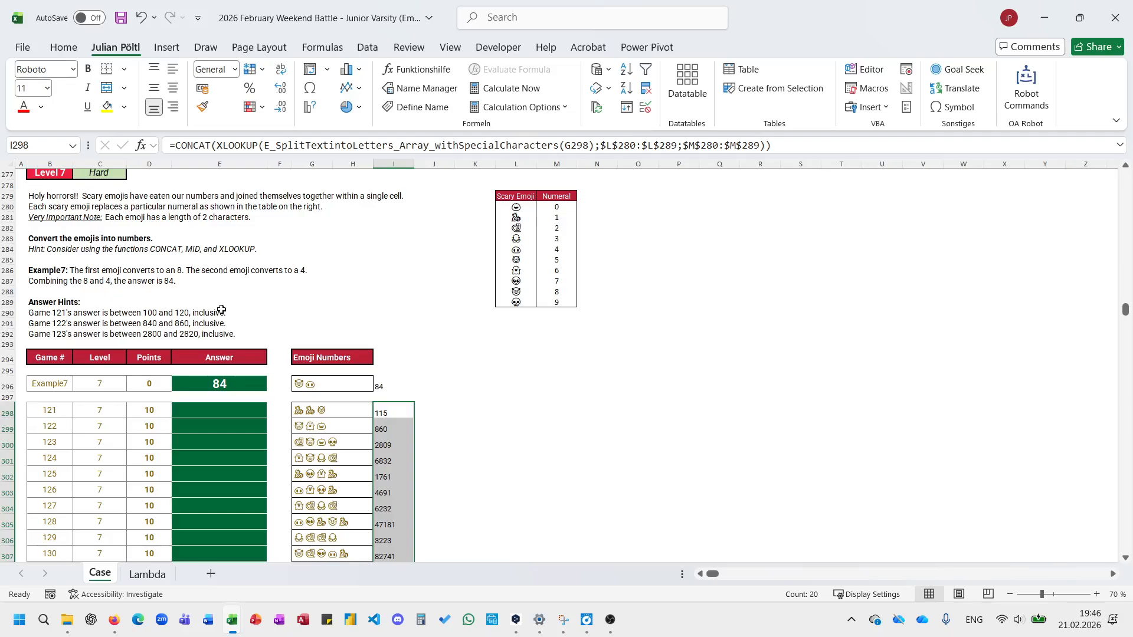
# Enter =--I298 as the Game 121 answer in E298.
pyautogui.click(232, 416)
pyautogui.write('=')
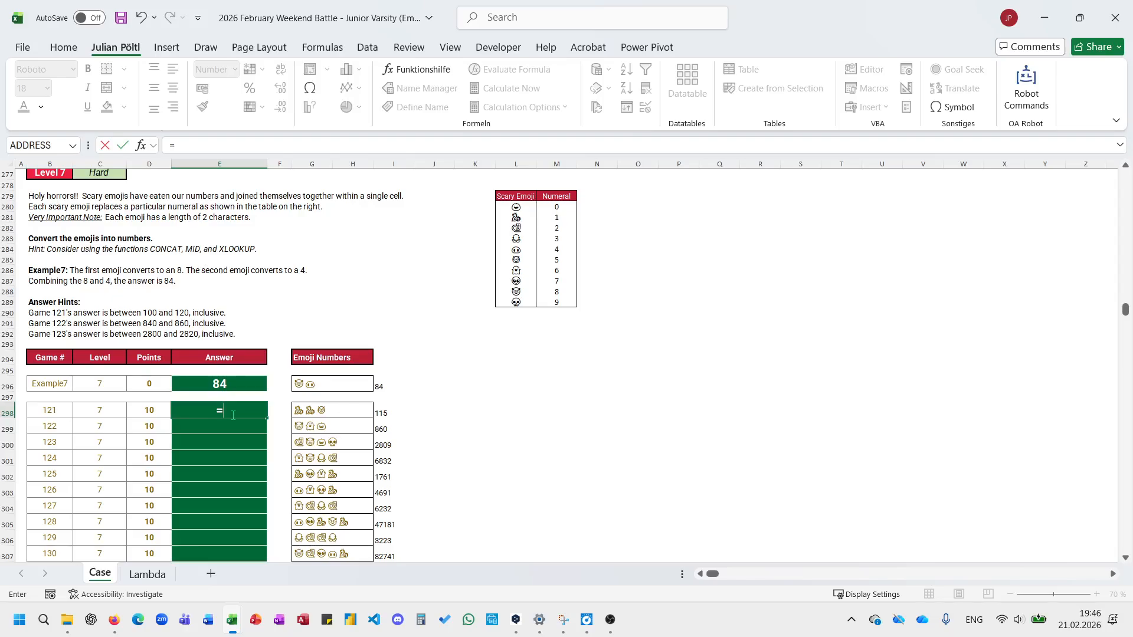
pyautogui.press('Right')
pyautogui.press('Right')
pyautogui.press('Right')
pyautogui.press('Return')
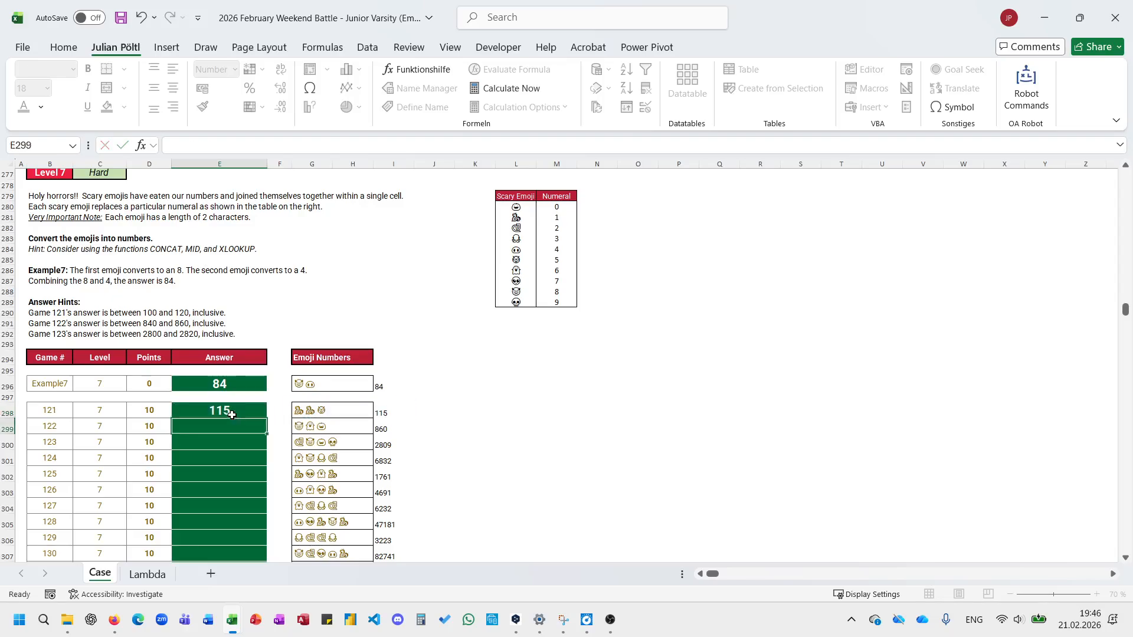
# Fill the E298 answer formula down the Answer column for the remaining Level 7 games.
pyautogui.click(232, 414)
pyautogui.click(242, 382)
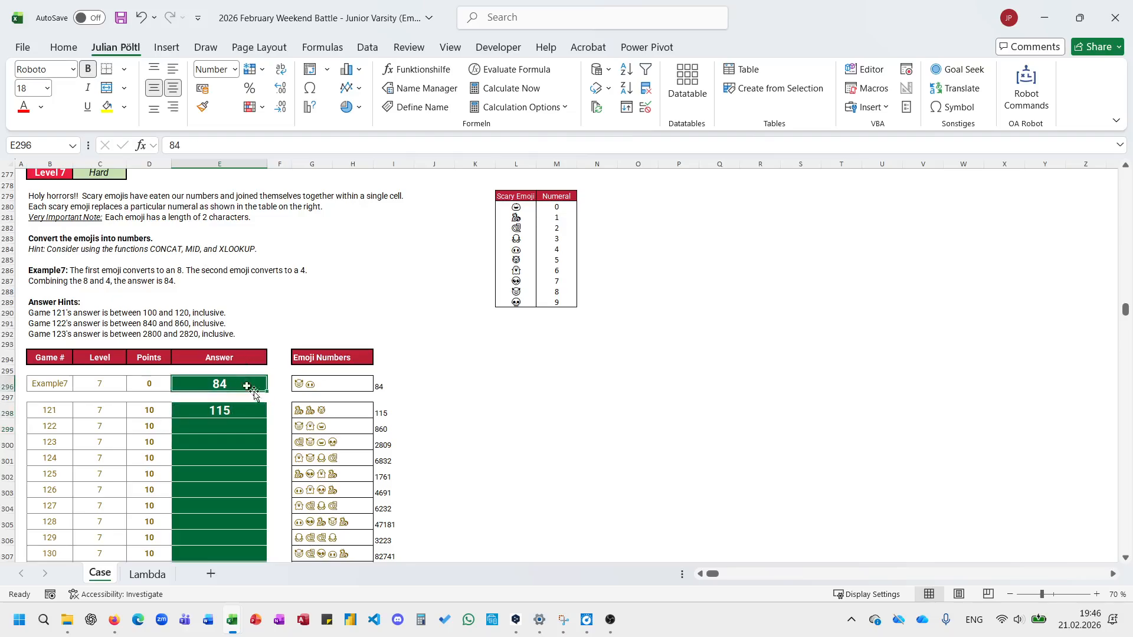
pyautogui.click(260, 413)
pyautogui.doubleClick(267, 418)
pyautogui.scroll(-5, 267, 418)
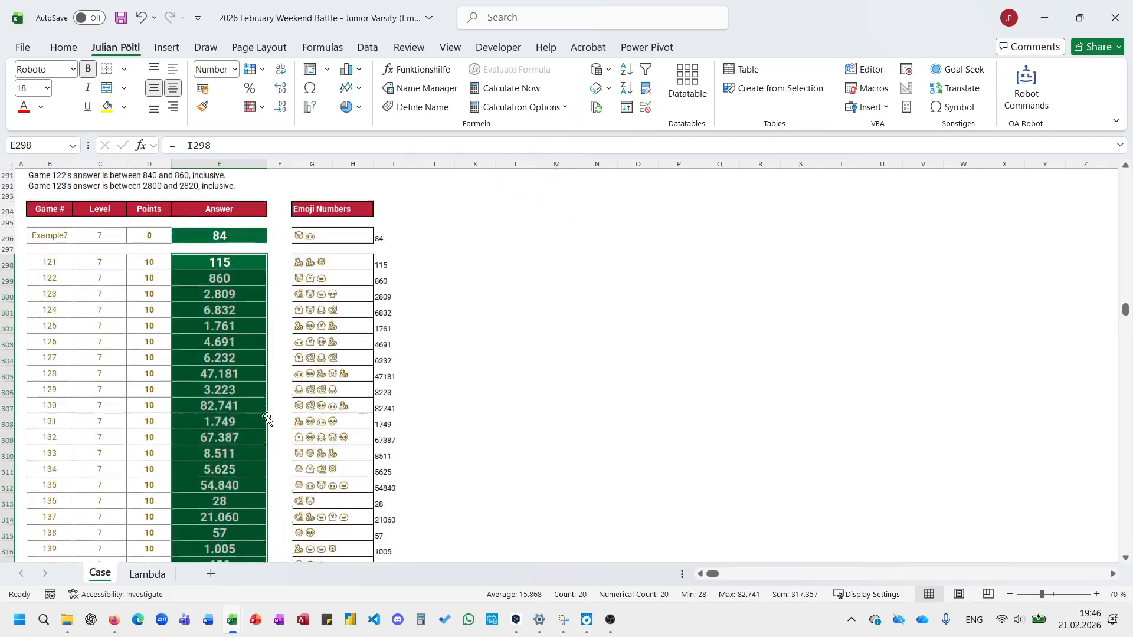
pyautogui.scroll(-2, 268, 418)
# Return to the Bonus Questions section near the start of the Case sheet.
pyautogui.scroll(20, 267, 418)
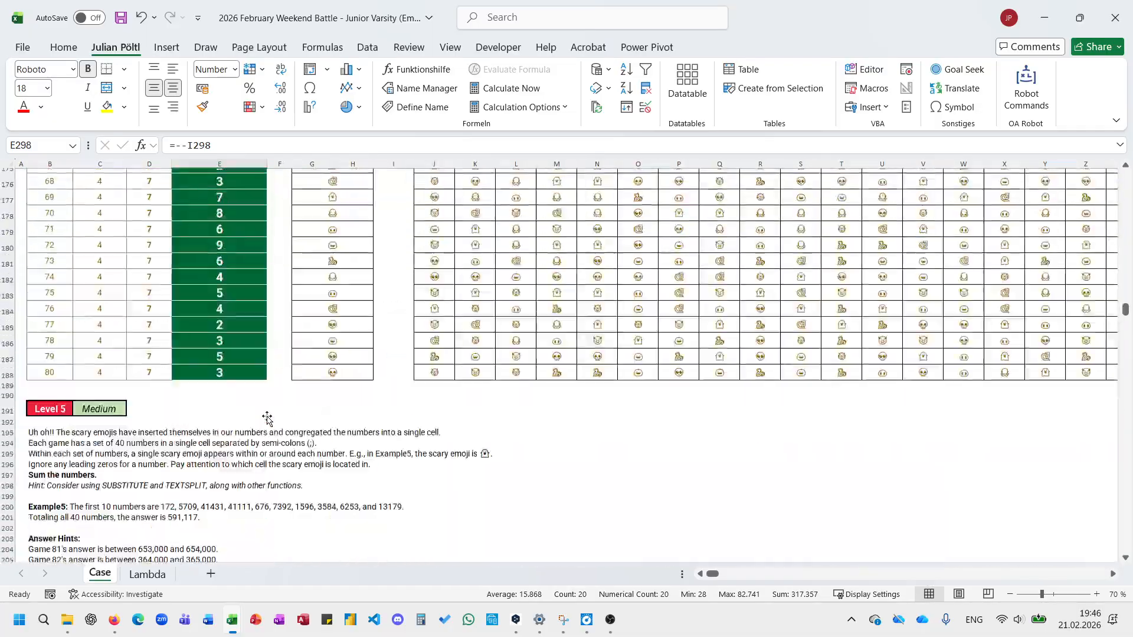
pyautogui.scroll(20, 268, 418)
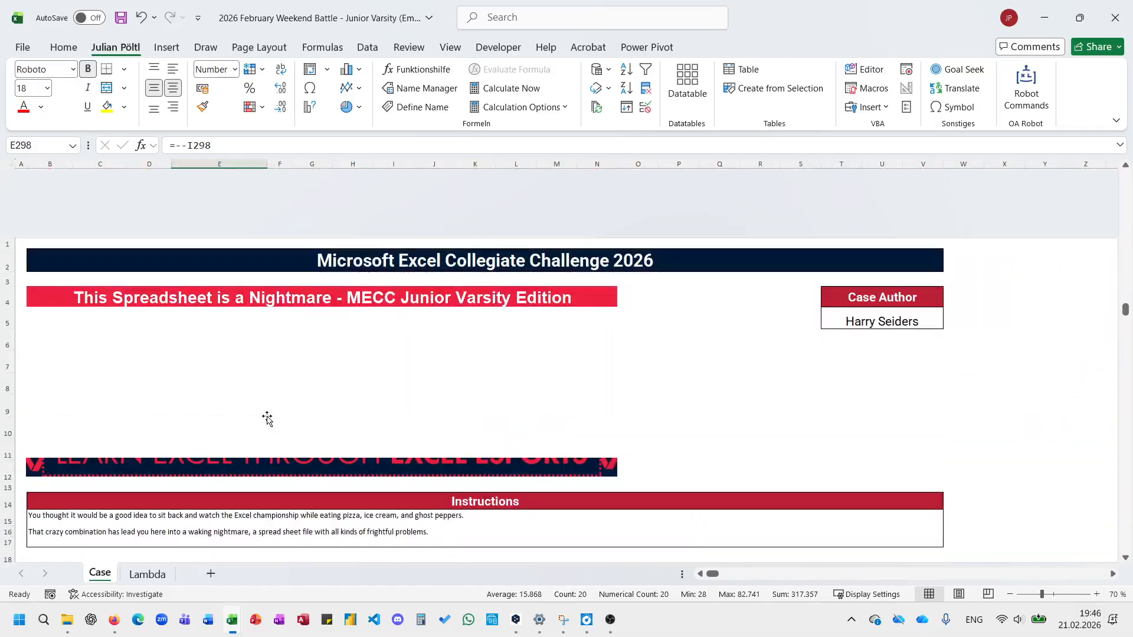
pyautogui.scroll(-3, 268, 417)
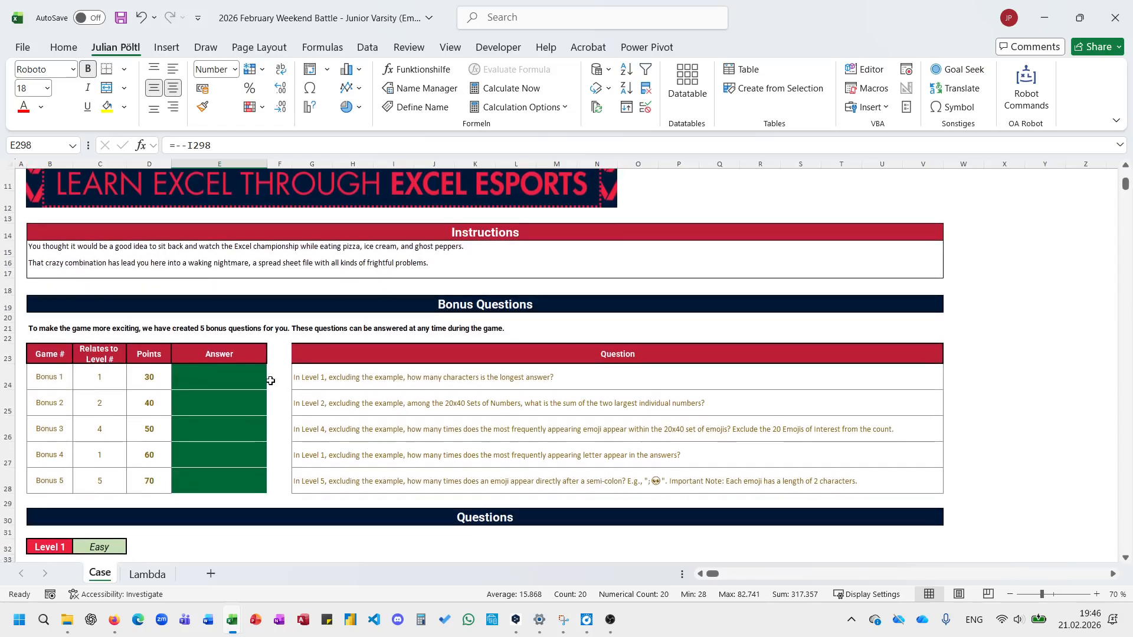
# Begin the Bonus 1 answer in E24 with an XLOOKUP whose lookup value is MAX(LEN()) of the Level 1 answers E49:E68.
pyautogui.scroll(-7, 270, 381)
pyautogui.scroll(6, 270, 380)
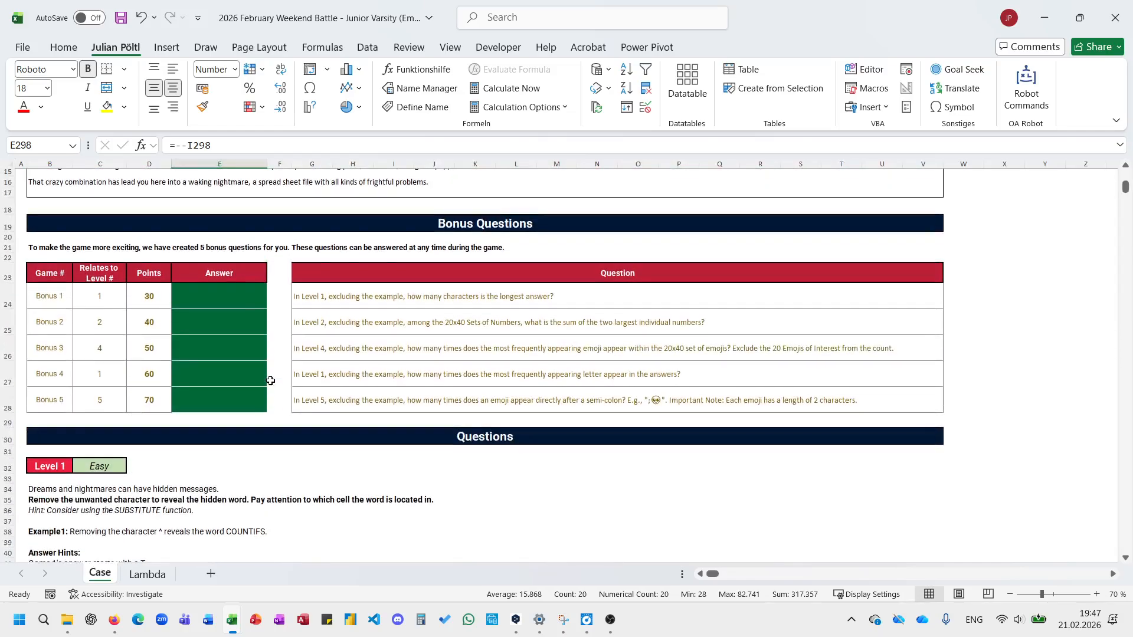
pyautogui.click(226, 298)
pyautogui.write('=')
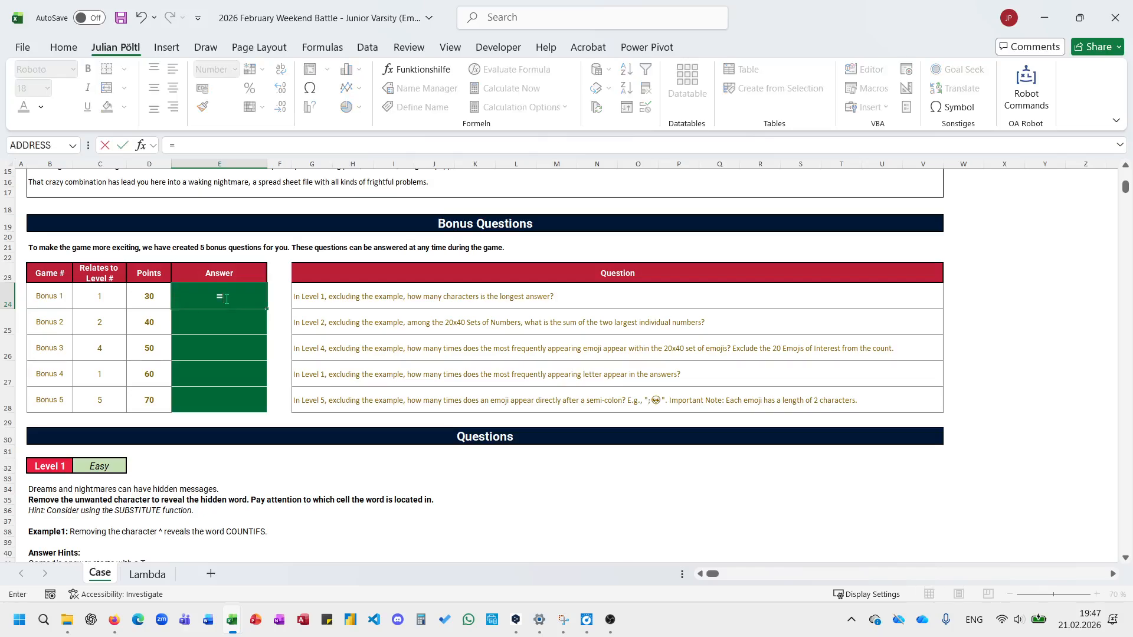
pyautogui.write('xl')
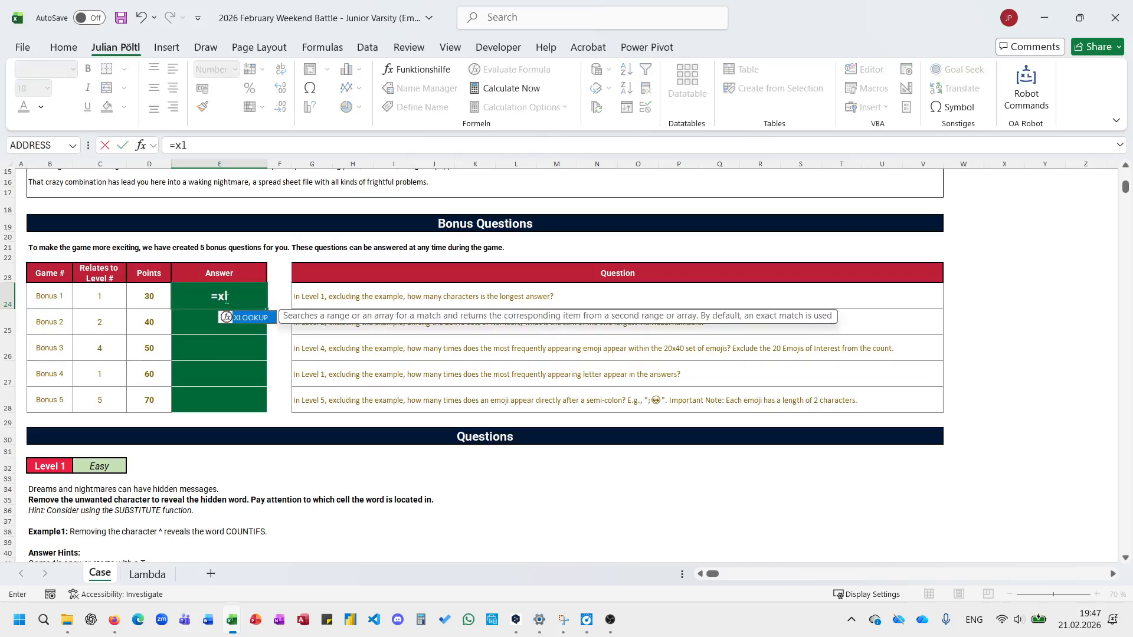
pyautogui.press('Tab')
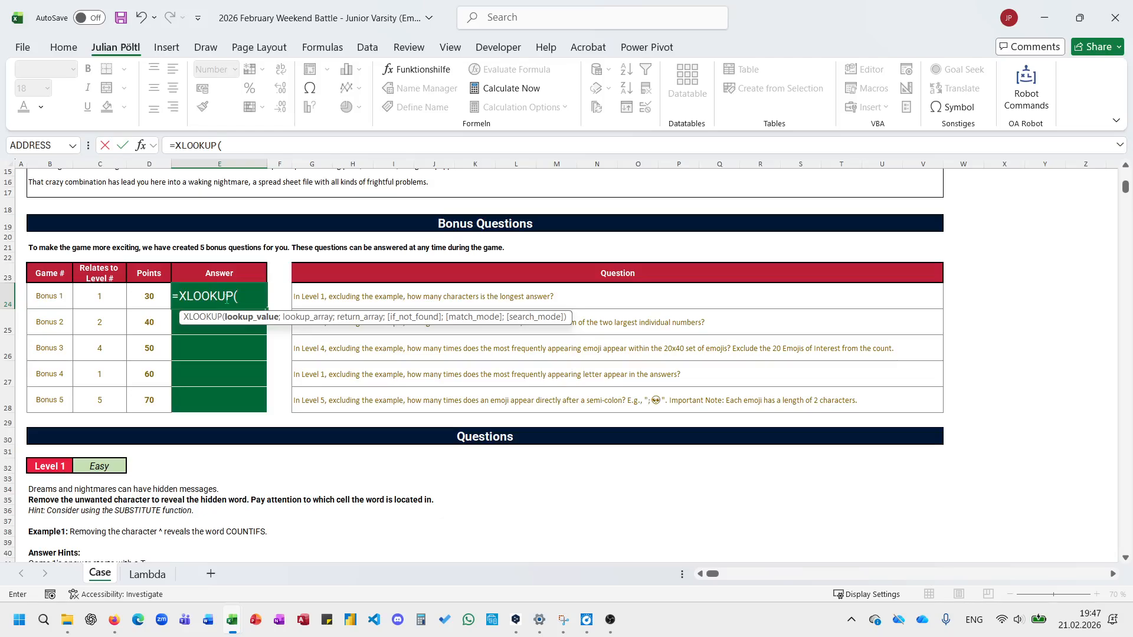
pyautogui.write('max(lan')
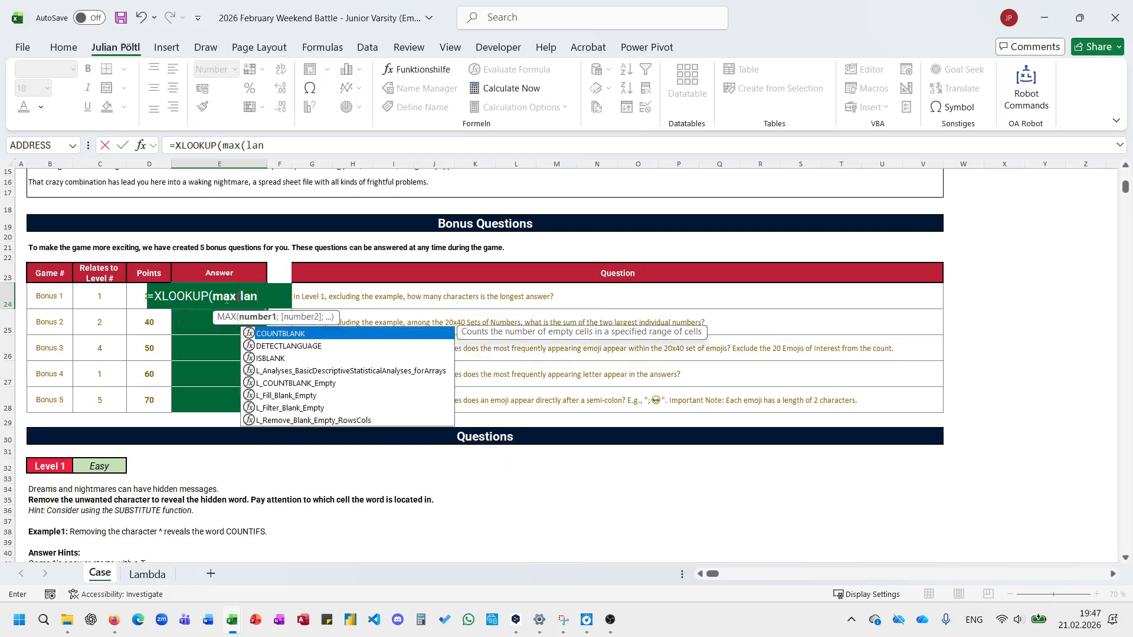
pyautogui.press('BackSpace')
pyautogui.press('BackSpace')
pyautogui.write('en')
pyautogui.press('Tab')
pyautogui.scroll(-4, 226, 298)
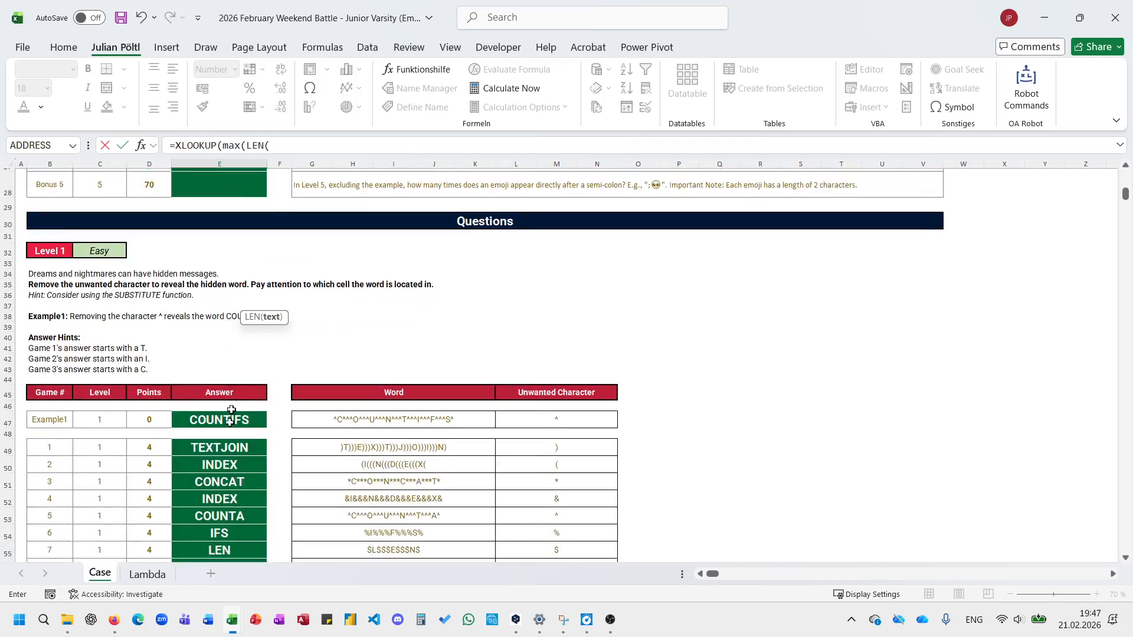
pyautogui.click(223, 439)
pyautogui.hotkey('ctrl', 'shift', 'Down')
pyautogui.write(')')
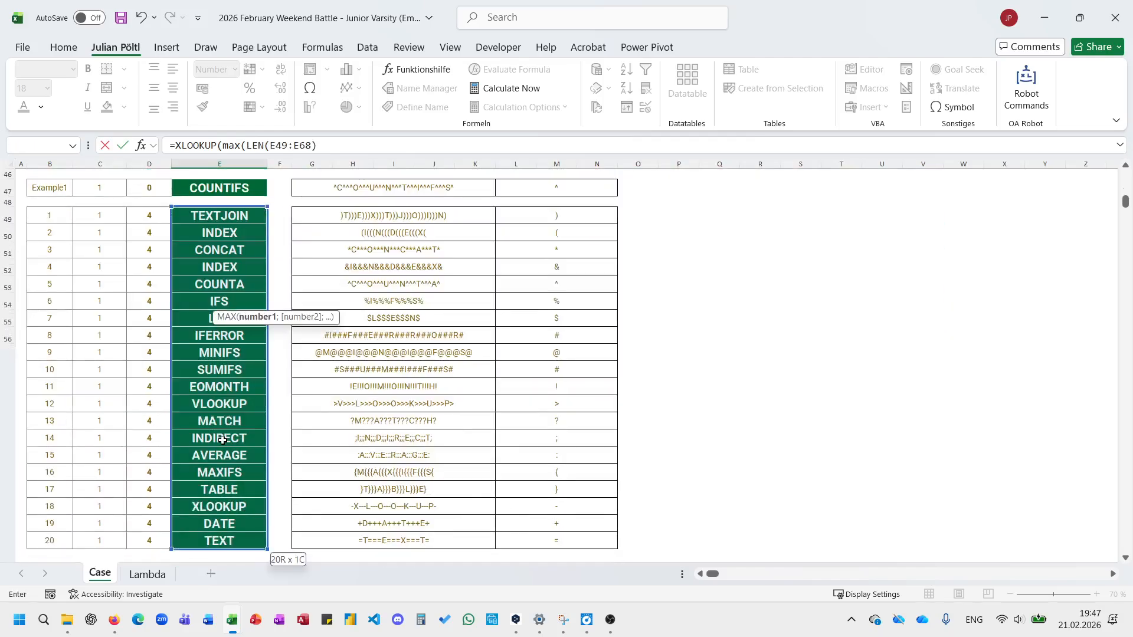
# Complete the Bonus 1 XLOOKUP in E24 with LEN(E49:E68) as both the lookup array and the return array.
pyautogui.write(');len')
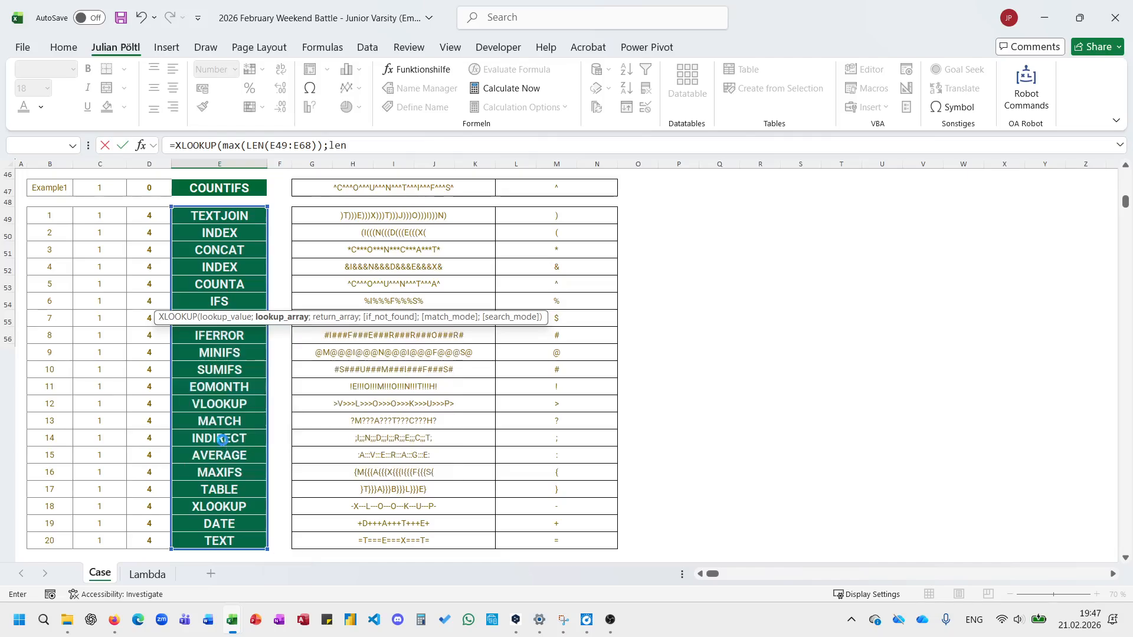
pyautogui.press('Return')
pyautogui.press('Return')
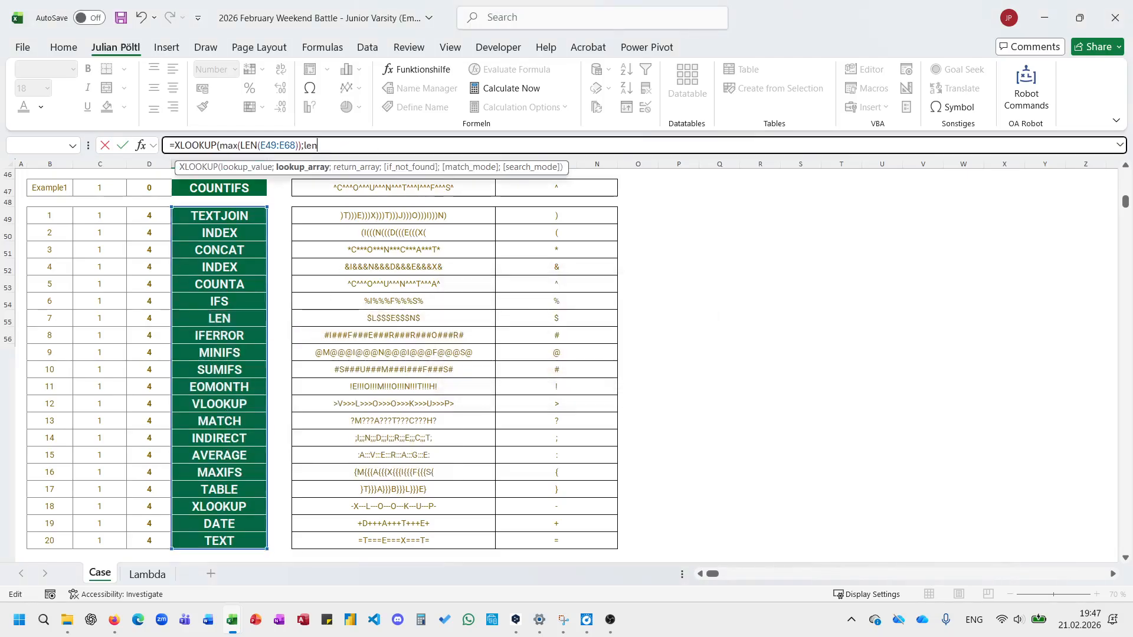
pyautogui.write('(')
pyautogui.click(251, 216)
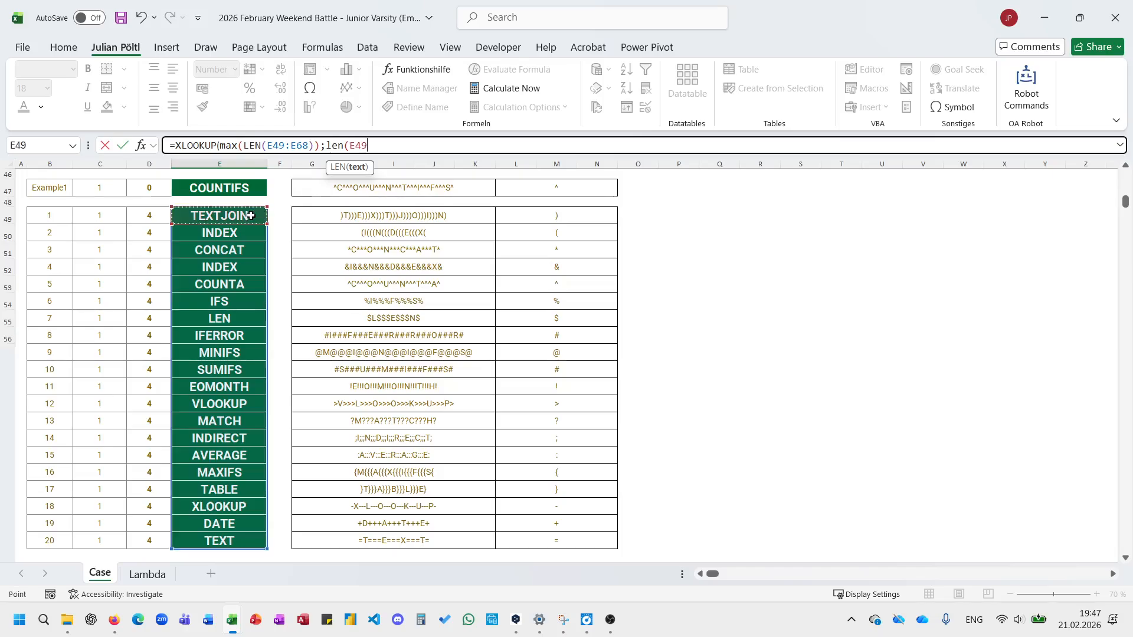
pyautogui.hotkey('ctrl', 'shift', 'Down')
pyautogui.write(');l')
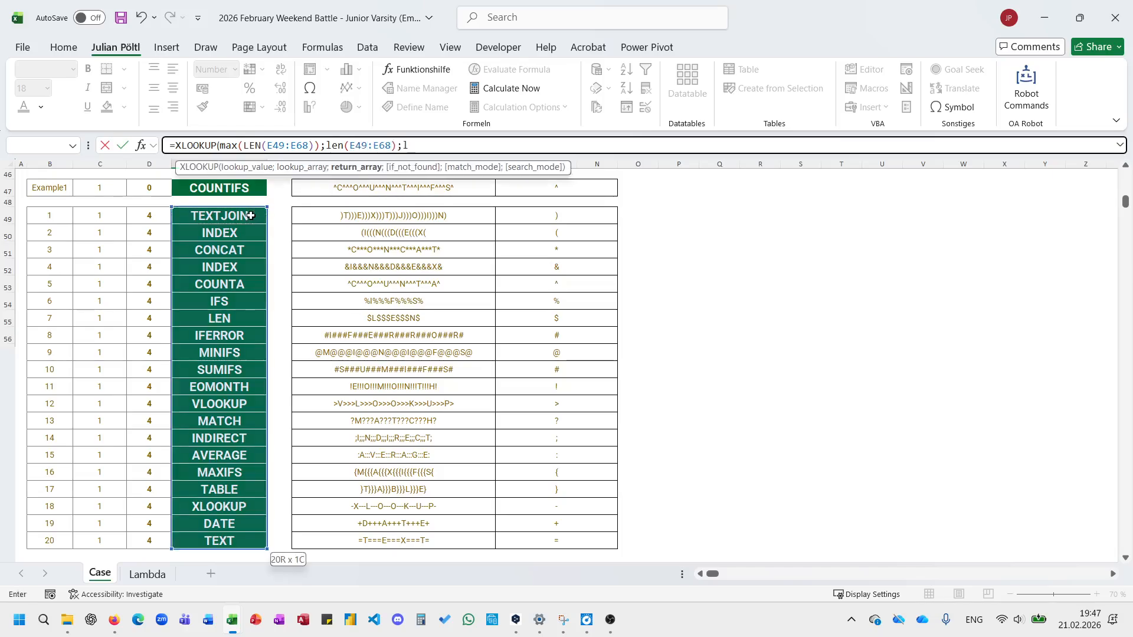
pyautogui.write('en')
pyautogui.press('Tab')
pyautogui.click(250, 216)
pyautogui.hotkey('ctrl', 'shift', 'Down')
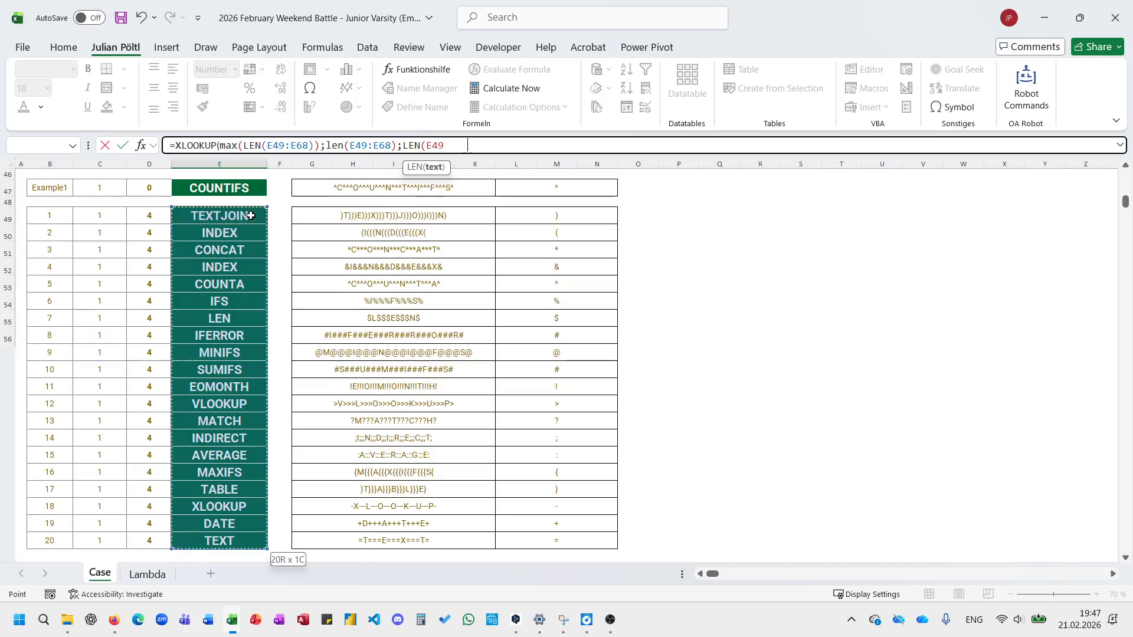
pyautogui.write('))')
pyautogui.hotkey('shift', 'Return')
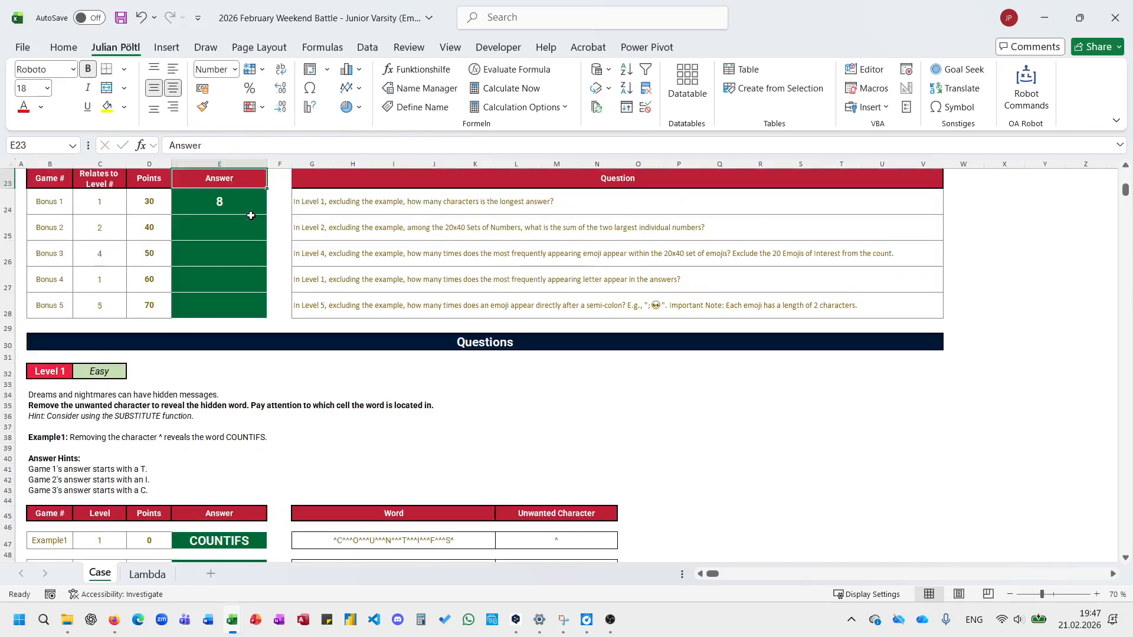
pyautogui.click(250, 215)
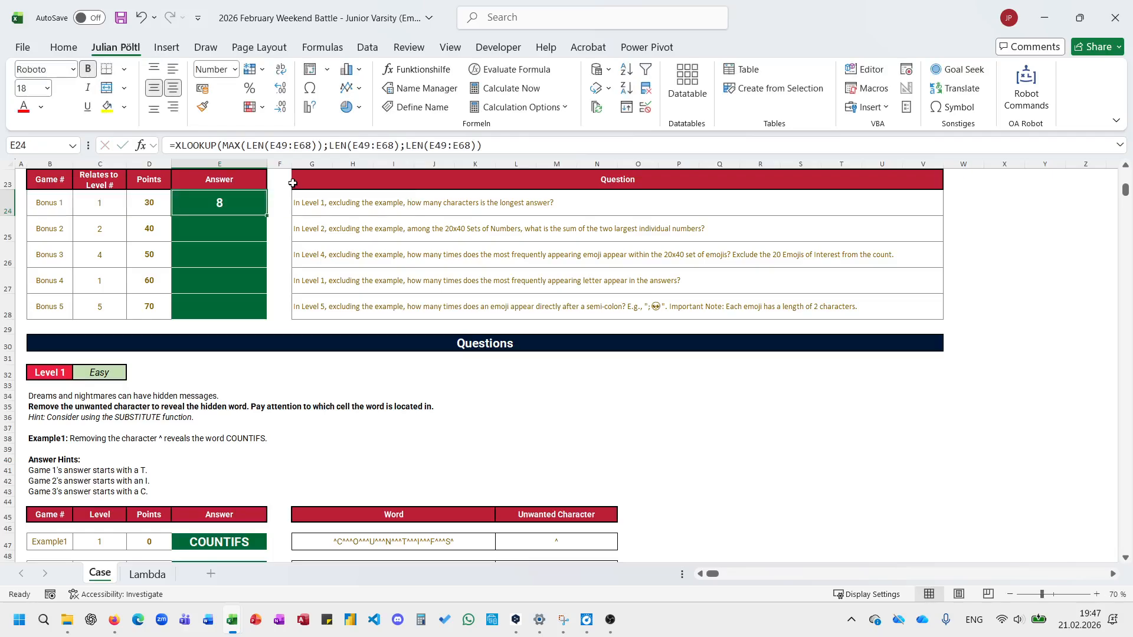
# Begin the Bonus 2 answer in E25 with SUM and LARGE over the Level 2 number sets G88:AT107.
pyautogui.click(245, 236)
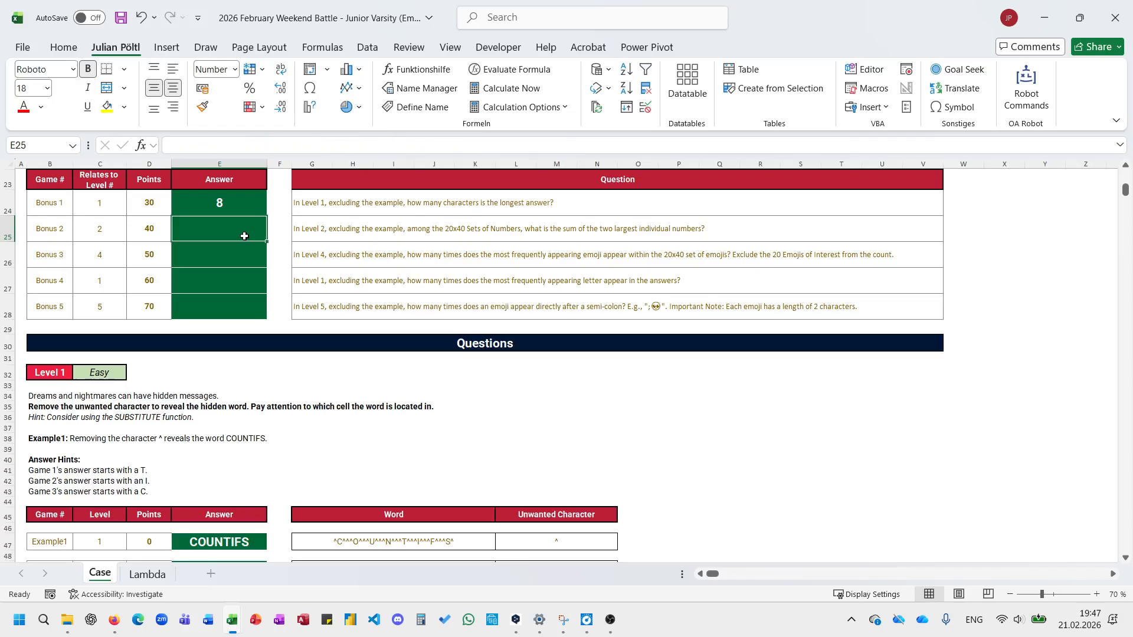
pyautogui.write('=sum')
pyautogui.press('Tab')
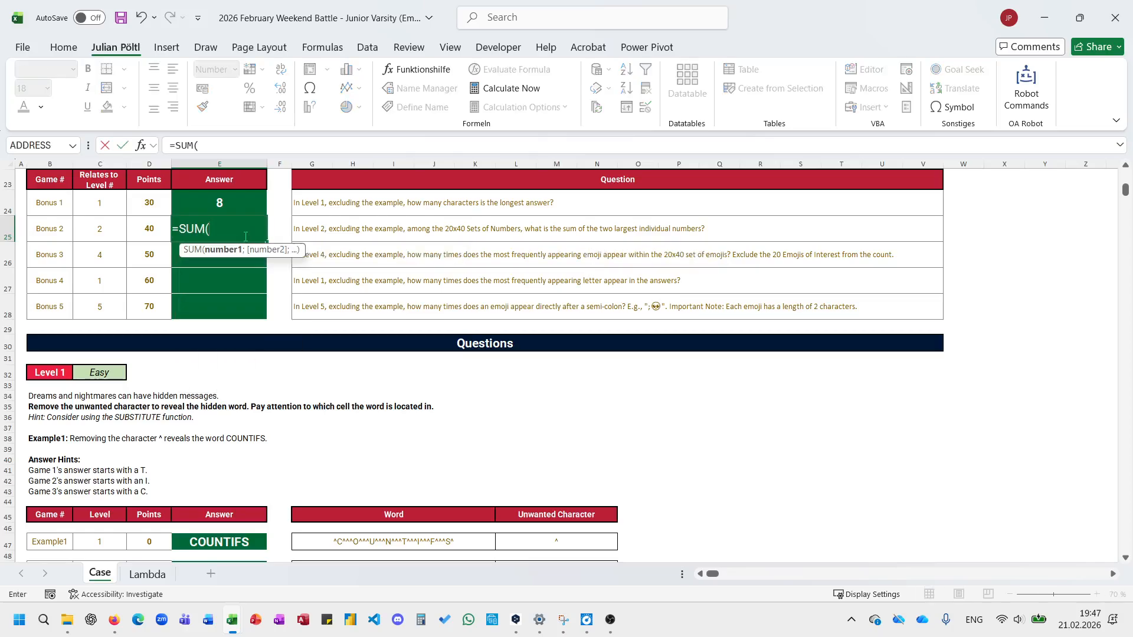
pyautogui.write('la')
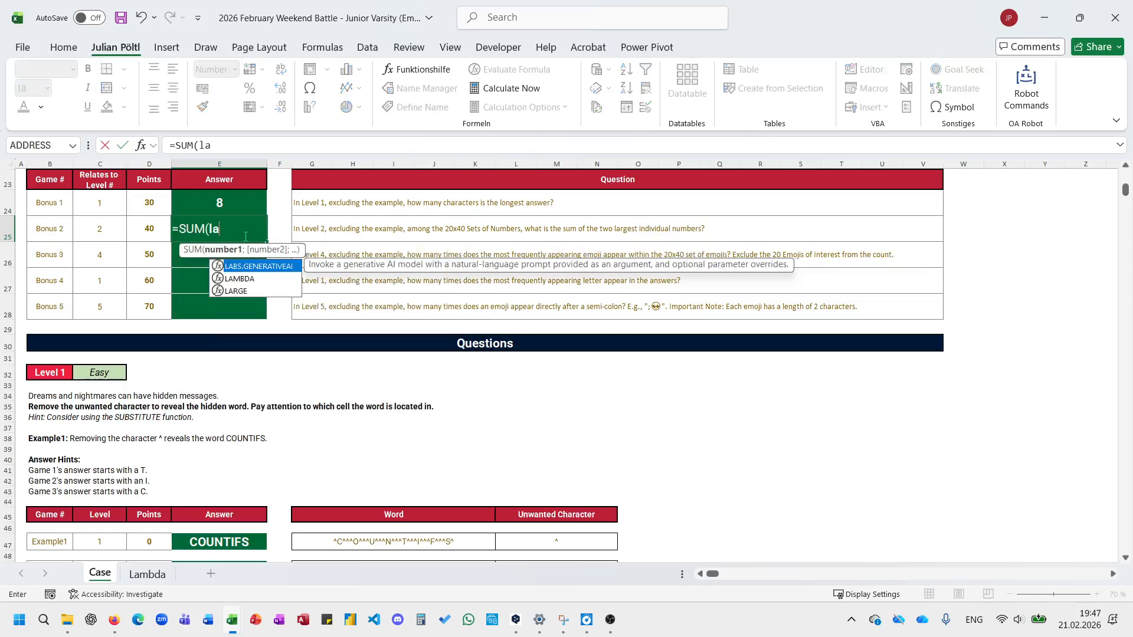
pyautogui.write('r')
pyautogui.press('Tab')
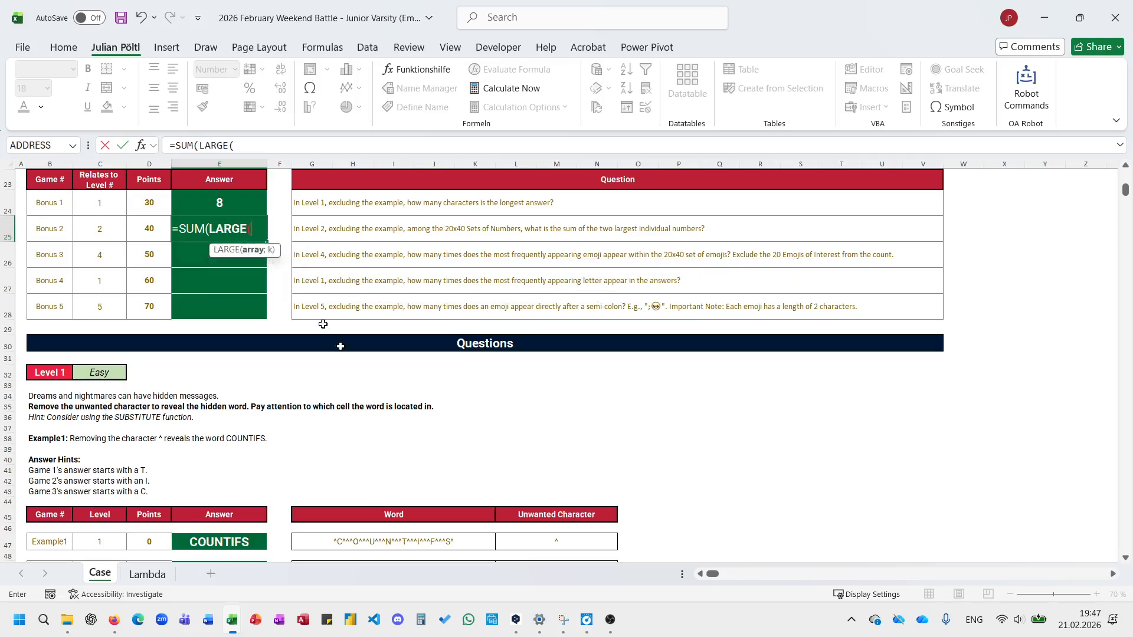
pyautogui.scroll(-14, 323, 323)
pyautogui.click(309, 433)
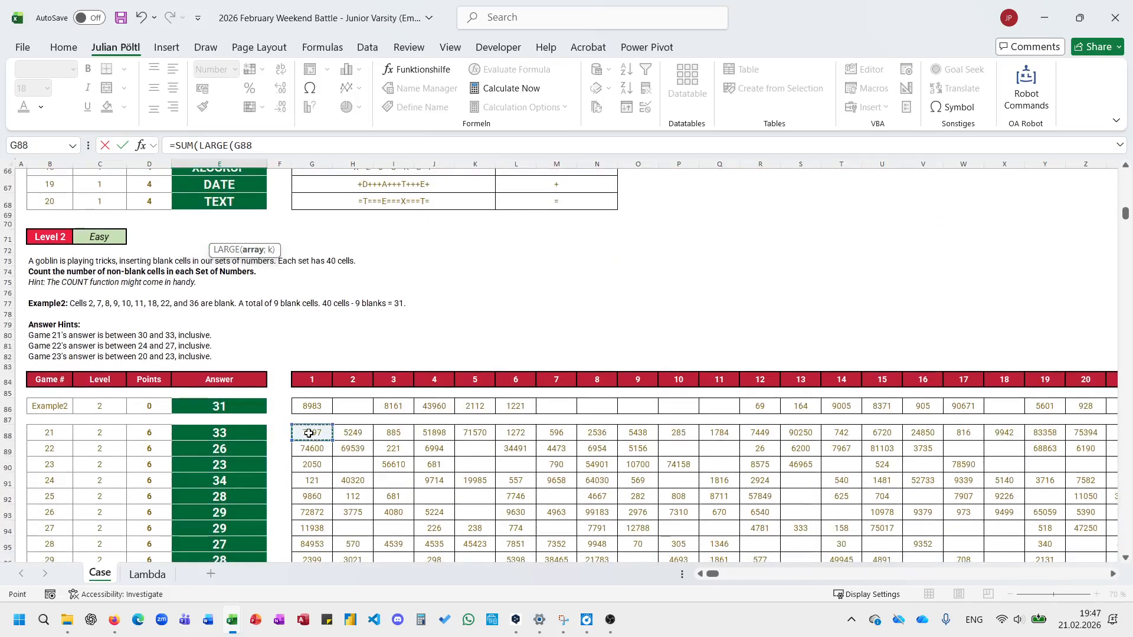
pyautogui.hotkey('ctrl', 'shift', 'Right')
pyautogui.hotkey('ctrl', 'shift', 'Down')
pyautogui.write(';')
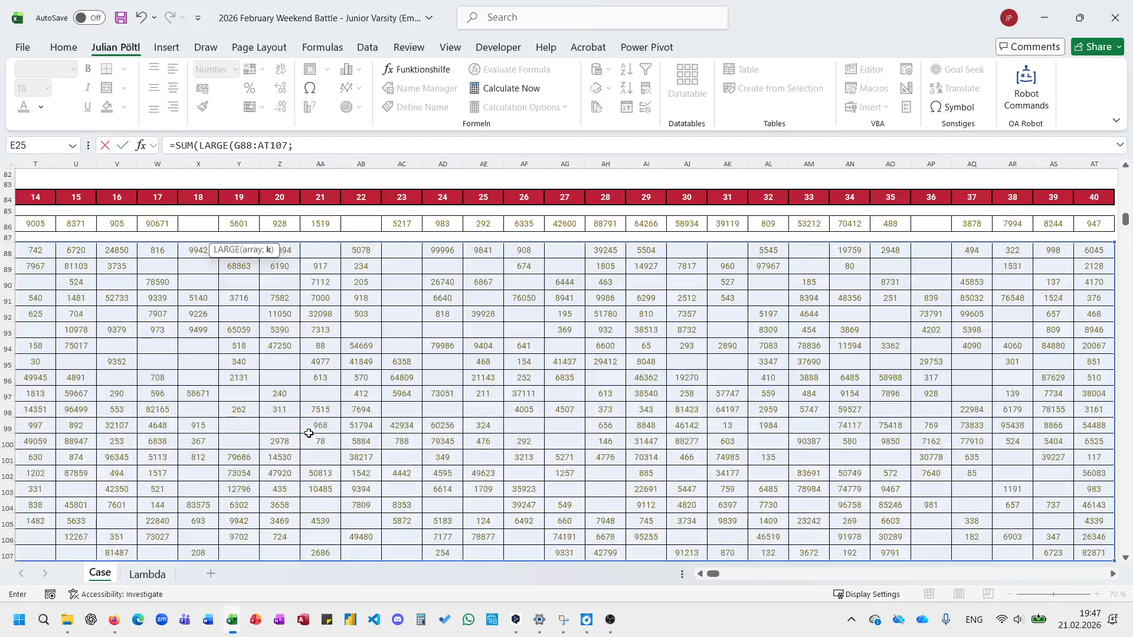
# Complete the Bonus 2 formula in E25 with SEQUENCE(2) as the k argument of LARGE.
pyautogui.write('se')
pyautogui.press('Return')
pyautogui.press('Return')
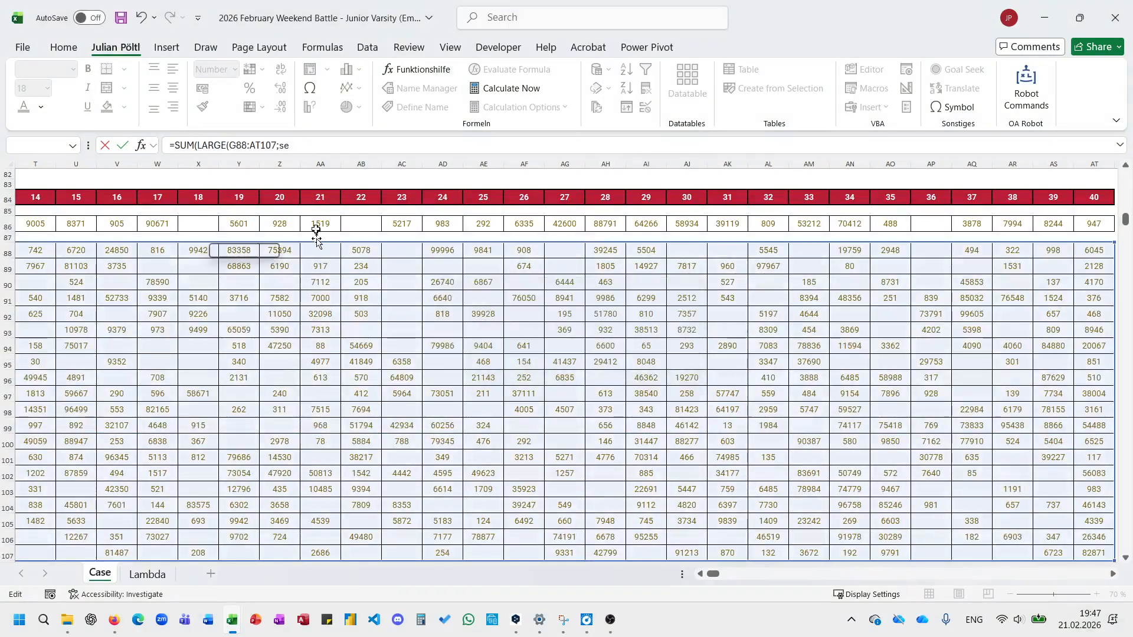
pyautogui.write('q')
pyautogui.press('Tab')
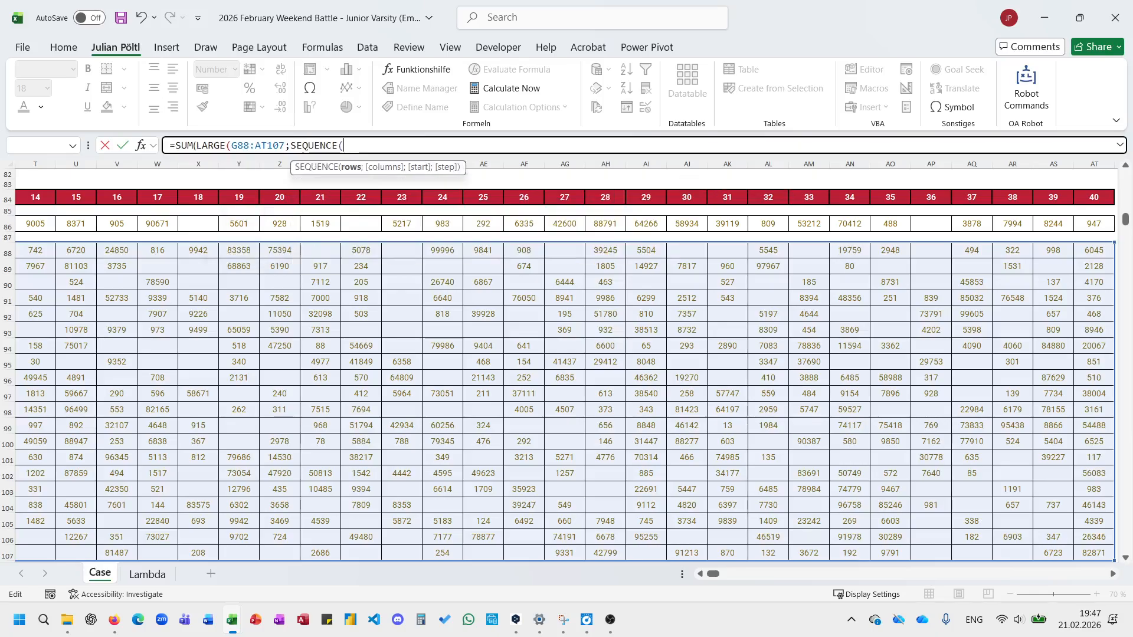
pyautogui.write('2)))')
pyautogui.press('Return')
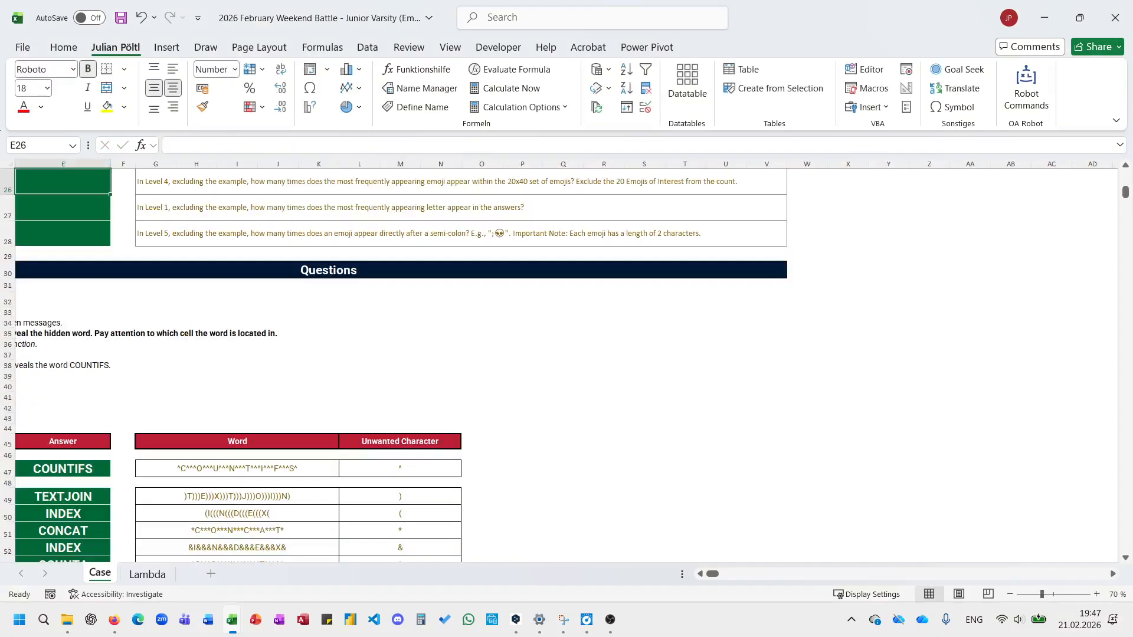
pyautogui.hscroll(-2, 260, 252)
pyautogui.scroll(1, 260, 251)
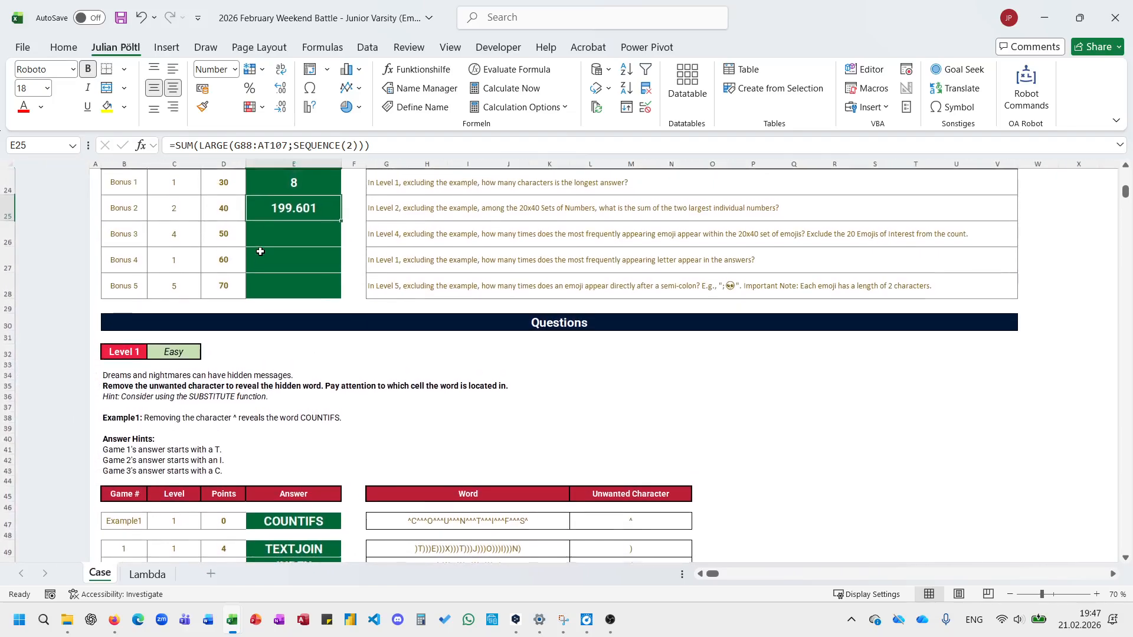
pyautogui.hscroll(2, 261, 251)
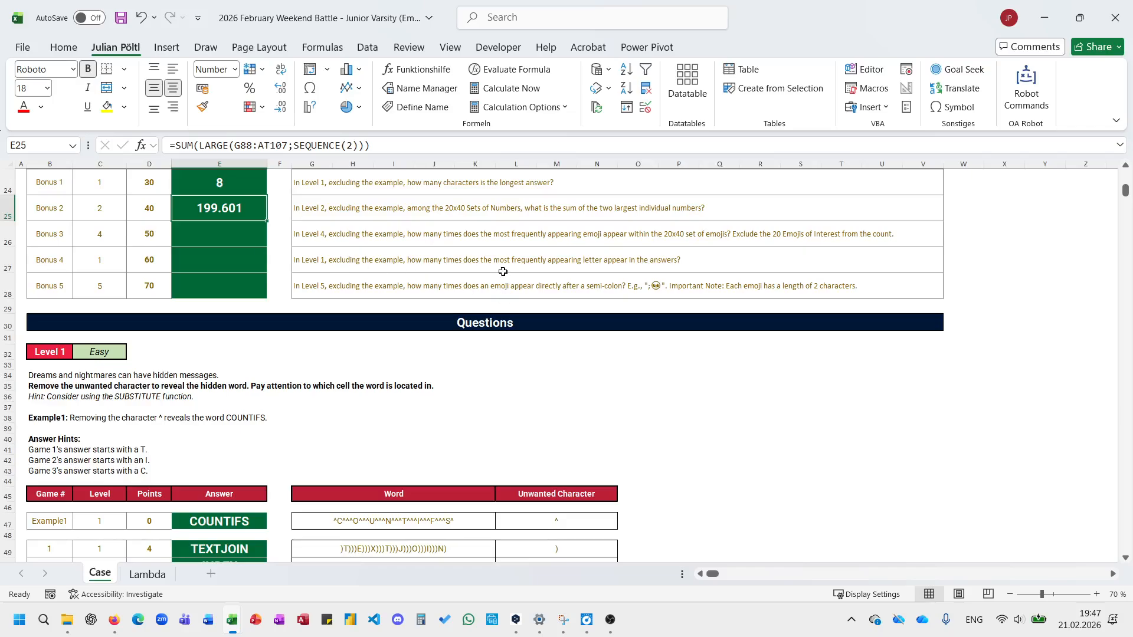
# Start an E_CountMostofValueinArea_CMV formula in AY169, beside the Level 4 Sets of Emojis.
pyautogui.scroll(-1, 503, 271)
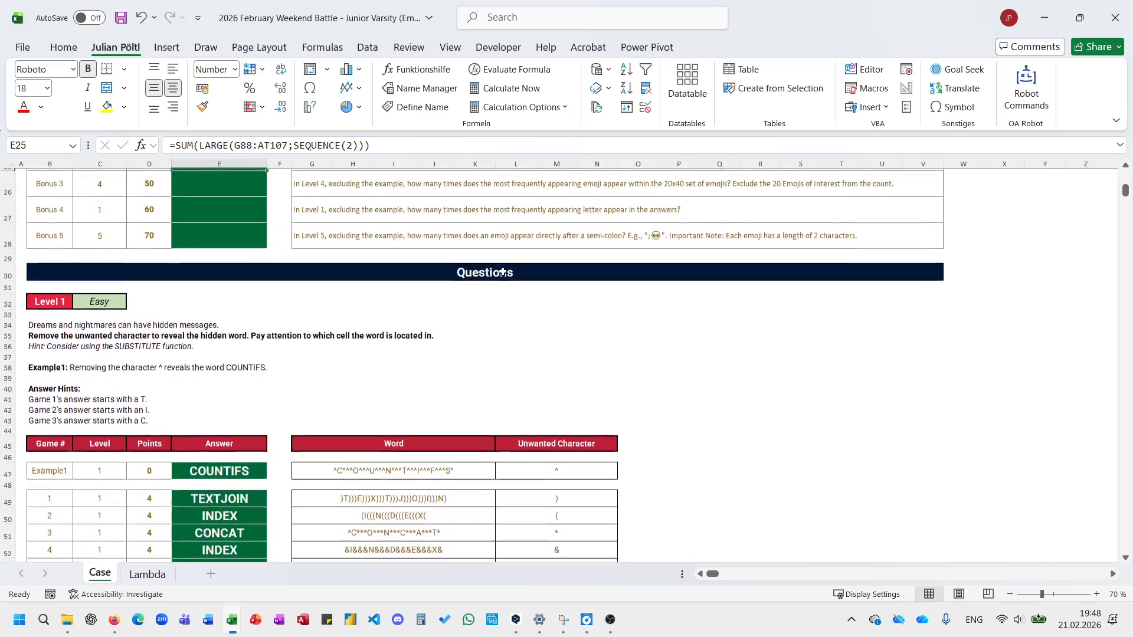
pyautogui.scroll(1, 502, 272)
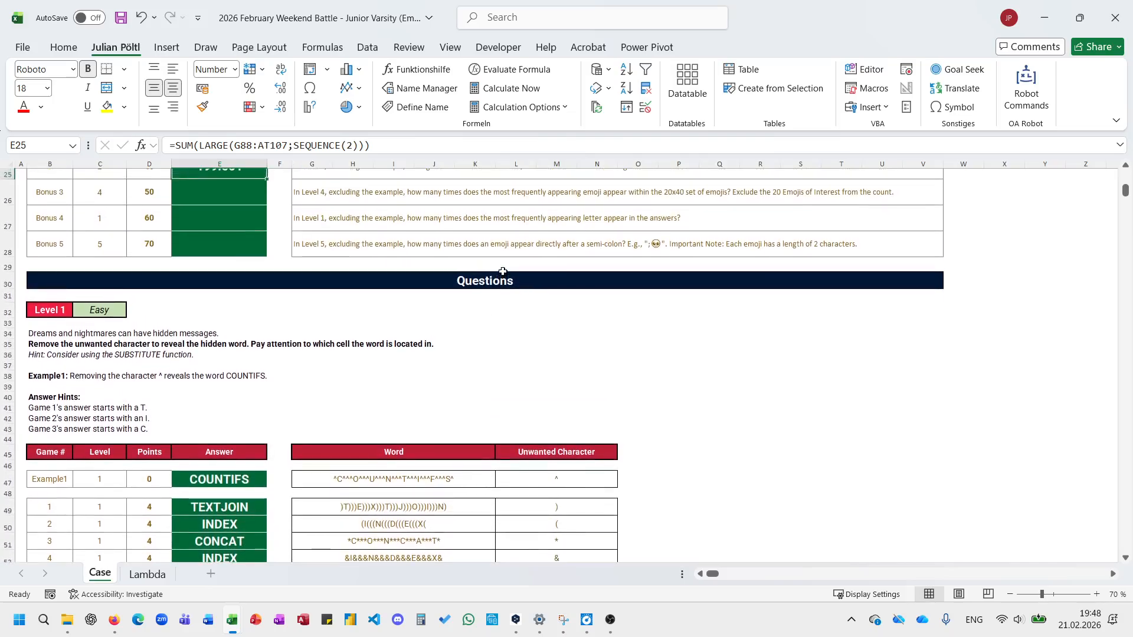
pyautogui.scroll(-20, 503, 271)
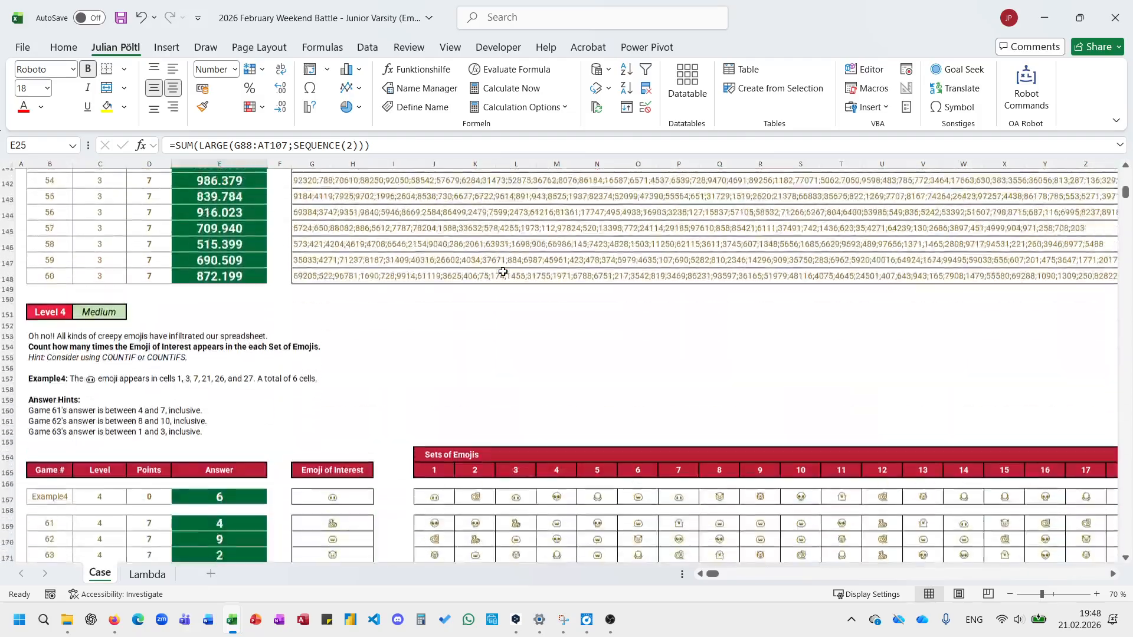
pyautogui.scroll(-2, 503, 271)
pyautogui.hscroll(5, 638, 286)
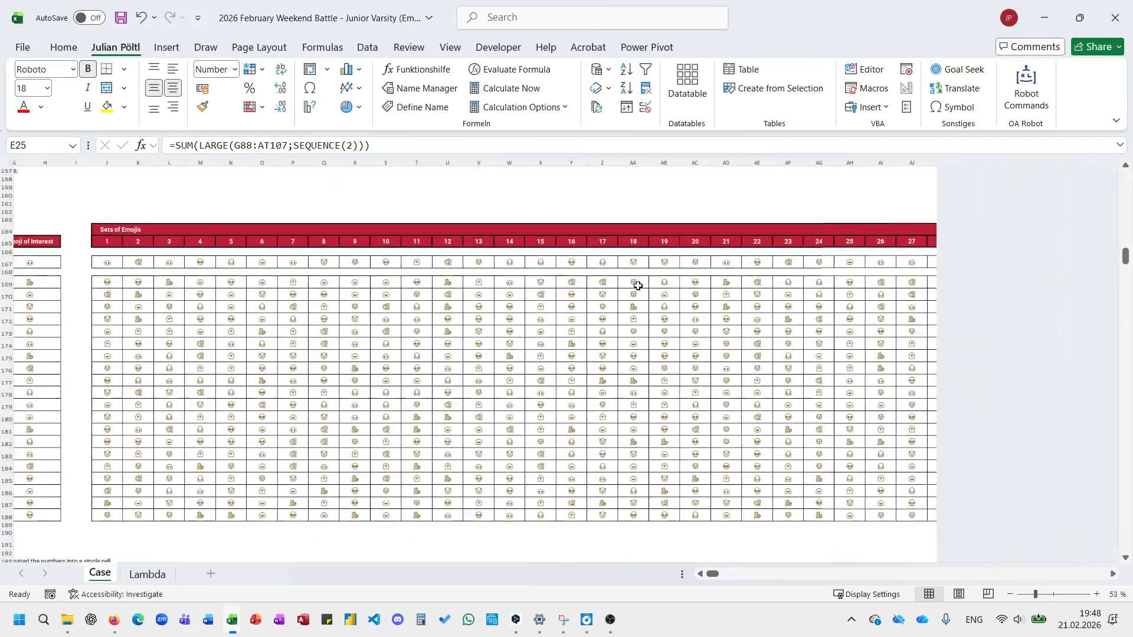
pyautogui.hscroll(5, 891, 259)
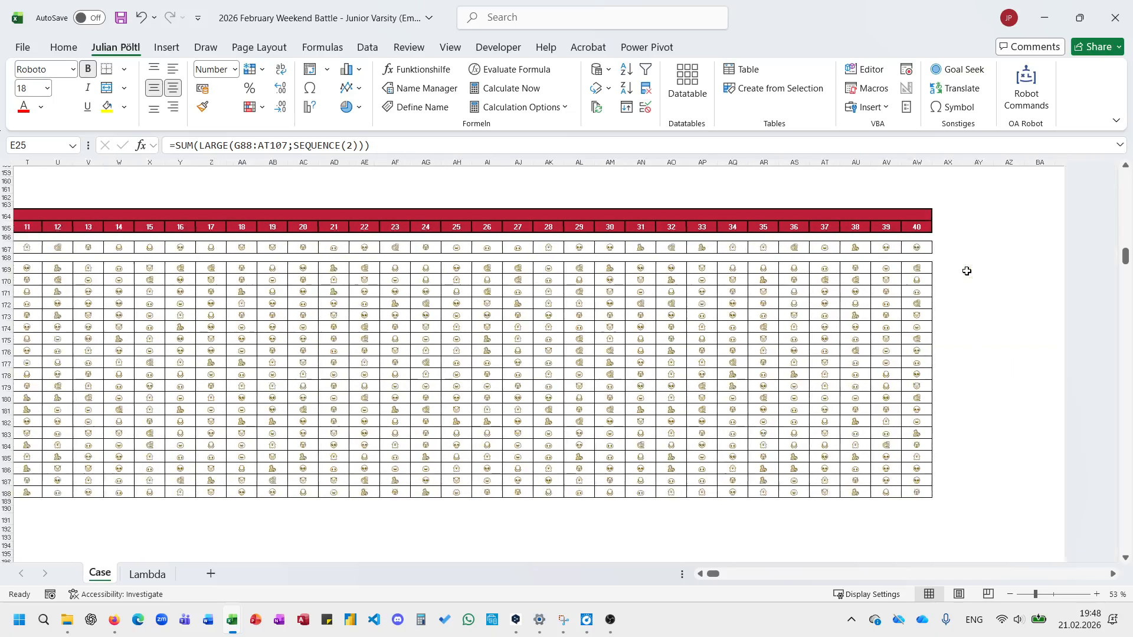
pyautogui.click(862, 269)
pyautogui.write('=')
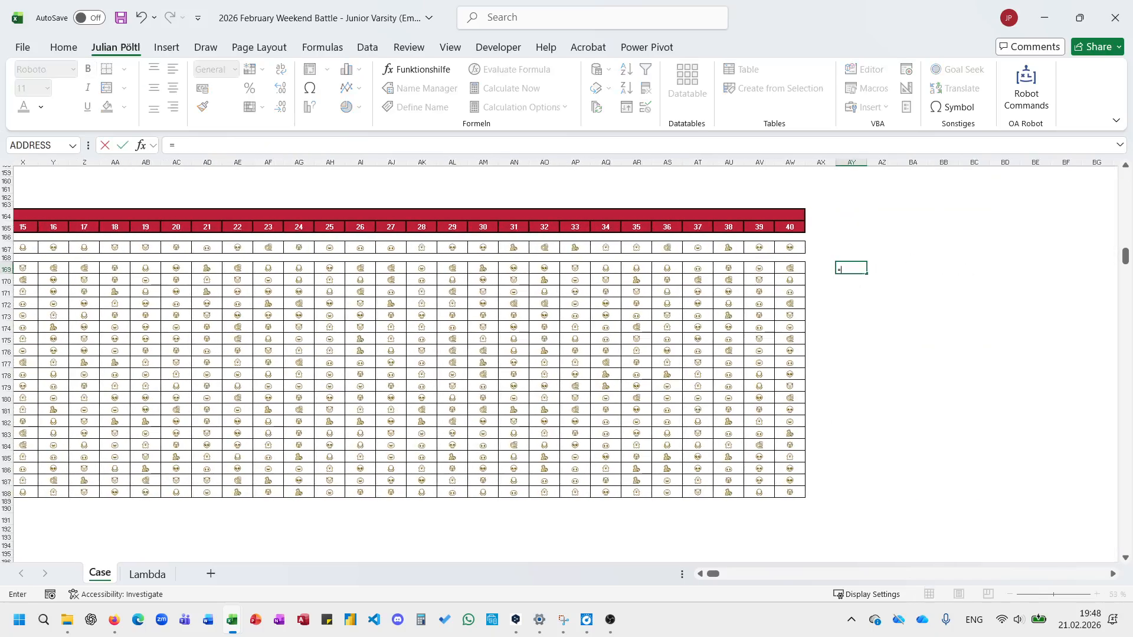
pyautogui.write('mosto')
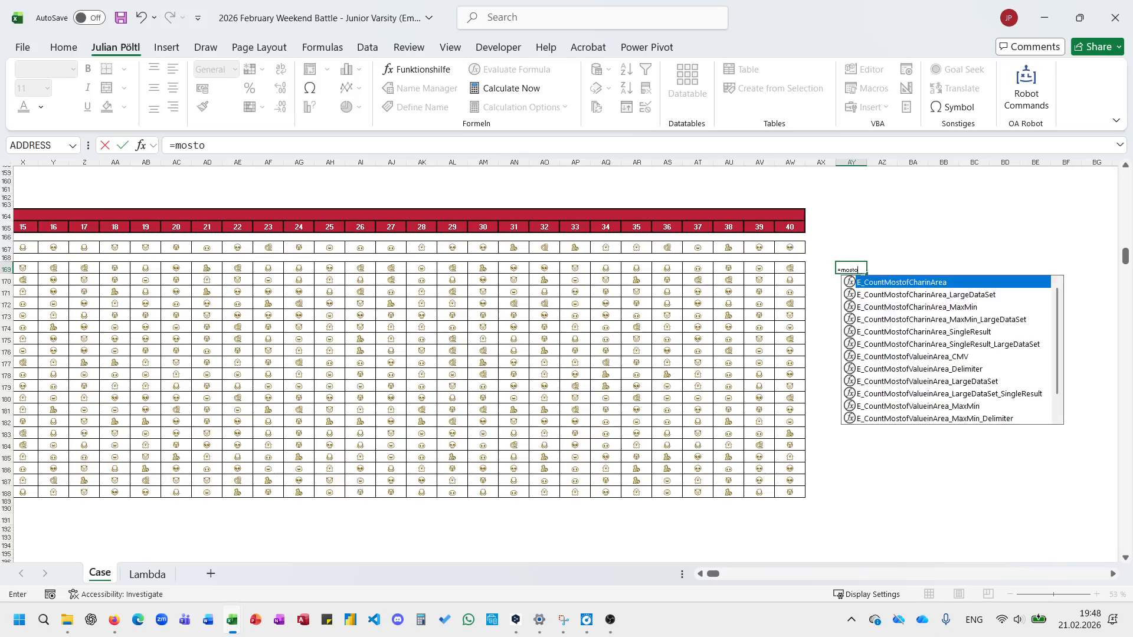
pyautogui.press('Down')
pyautogui.press('Down')
pyautogui.press('Down')
pyautogui.press('Down')
pyautogui.press('Down')
pyautogui.press('Down')
pyautogui.press('Tab')
# Complete the AY169 formula with the Level 4 emoji range J169:AW188 and review the emoji counts.
pyautogui.press('Left')
pyautogui.press('Left')
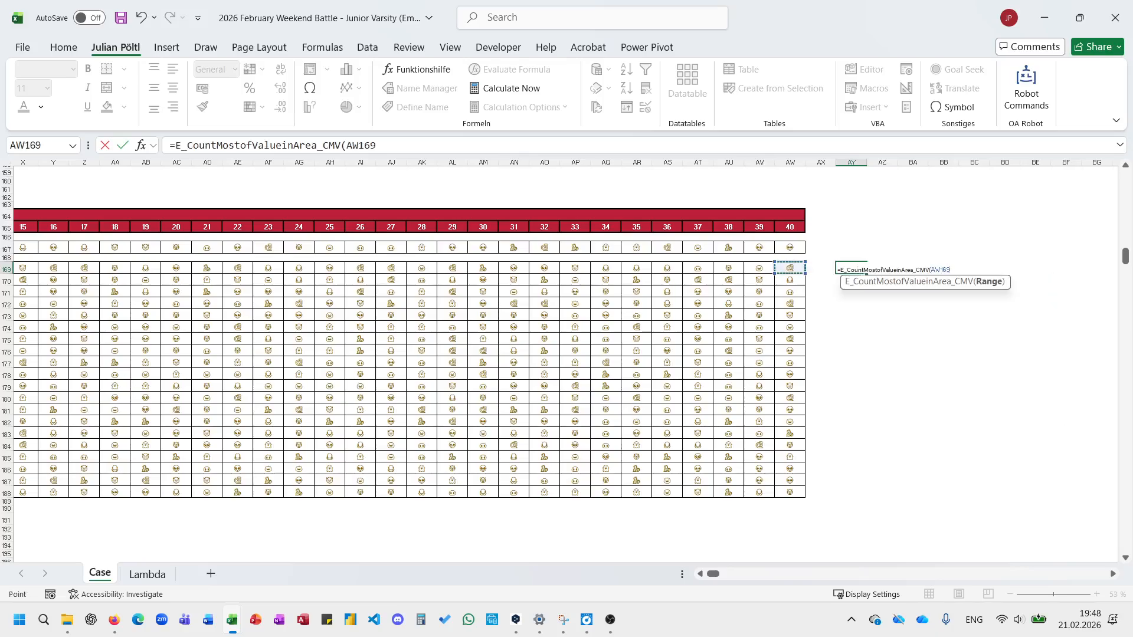
pyautogui.hotkey('ctrl', 'shift', 'Left')
pyautogui.hotkey('ctrl', 'shift', 'Down')
pyautogui.press('Return')
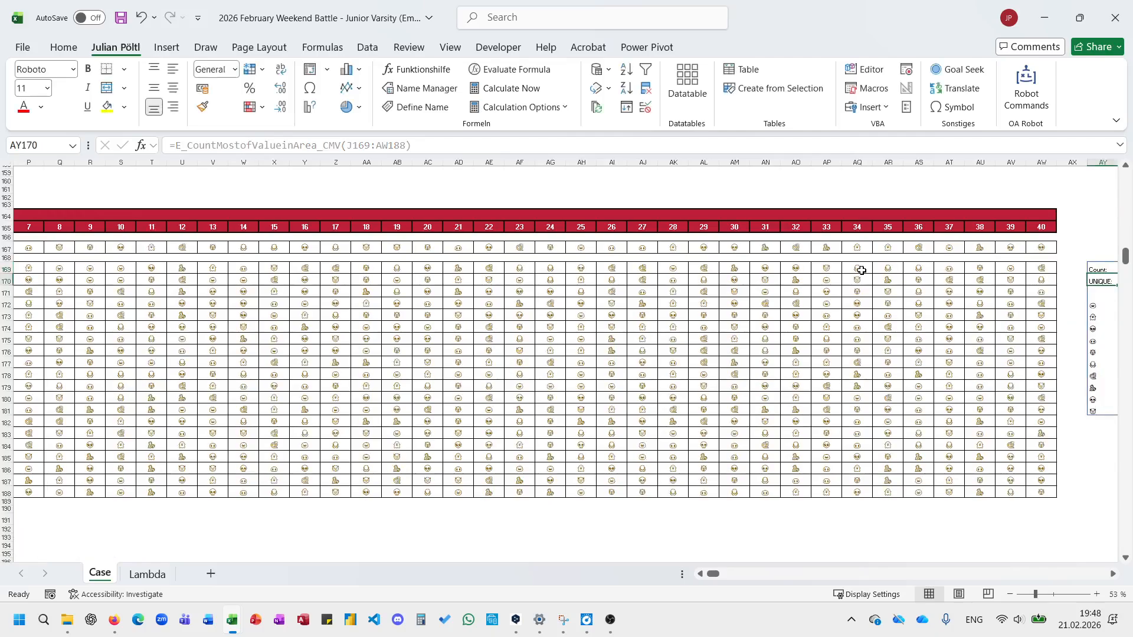
pyautogui.press('Up')
pyautogui.hscroll(4, 931, 270)
pyautogui.hscroll(1, 931, 270)
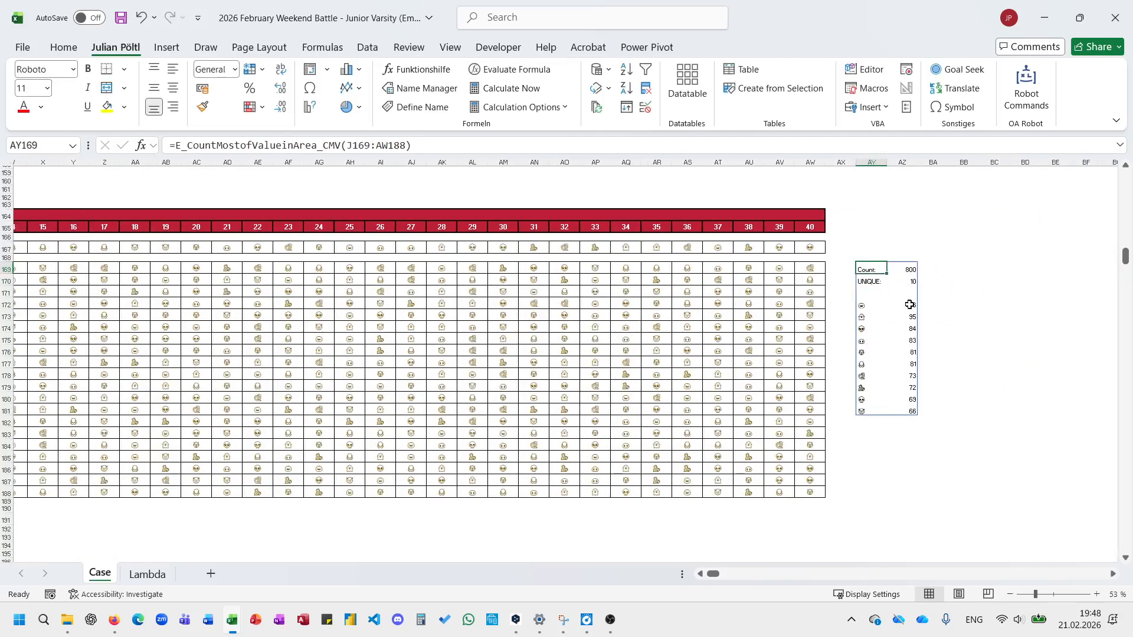
# Copy the highest emoji count from AZ172 into the Bonus 3 answer cell E26 as a value.
pyautogui.click(909, 304)
pyautogui.hotkey('ctrl', 'c')
pyautogui.scroll(20, 822, 290)
pyautogui.hscroll(-8, 822, 290)
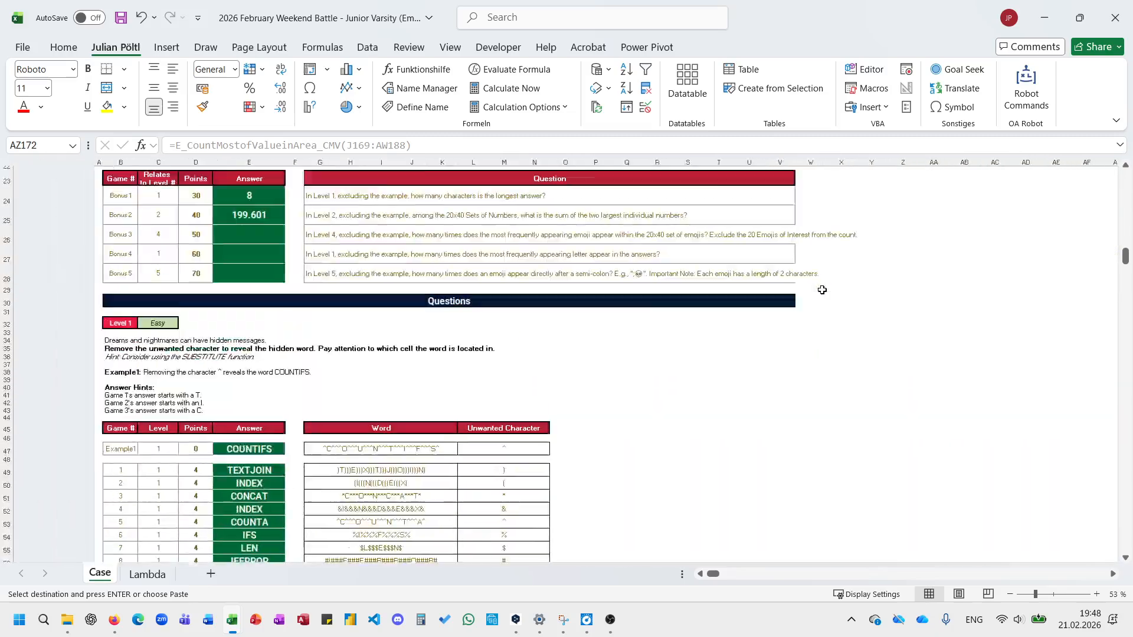
pyautogui.scroll(-5, 466, 348)
pyautogui.click(151, 290)
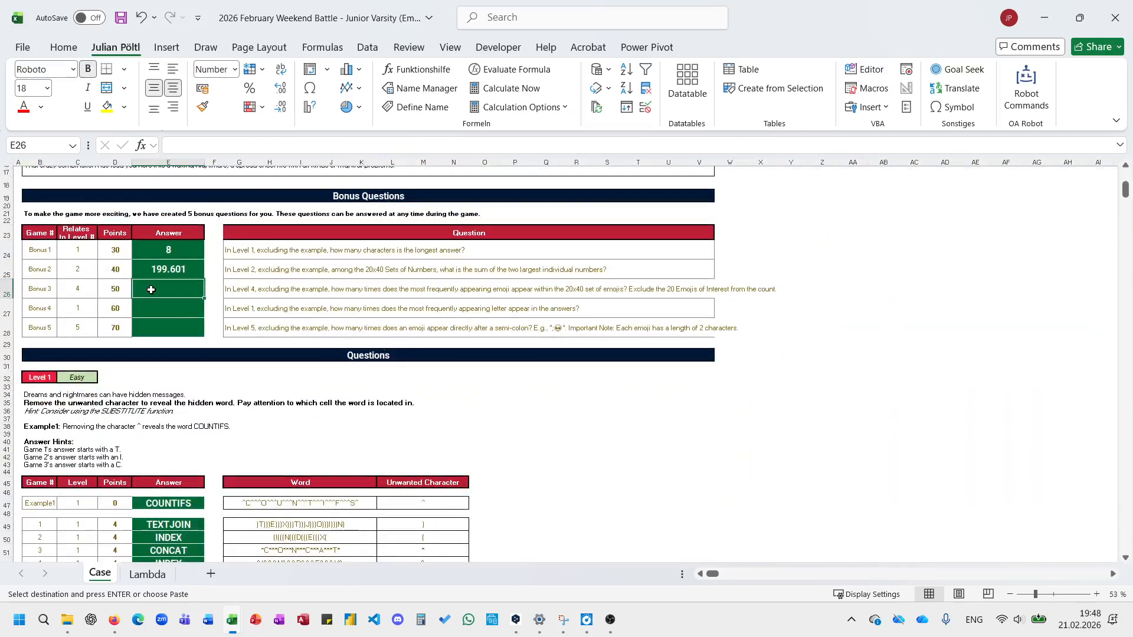
pyautogui.hotkey('ctrl', 'shift', 'v')
# Read the Bonus 4 question and start an E_CountMostofCharinArea formula in P49, beside the Level 1 words.
pyautogui.click(239, 306)
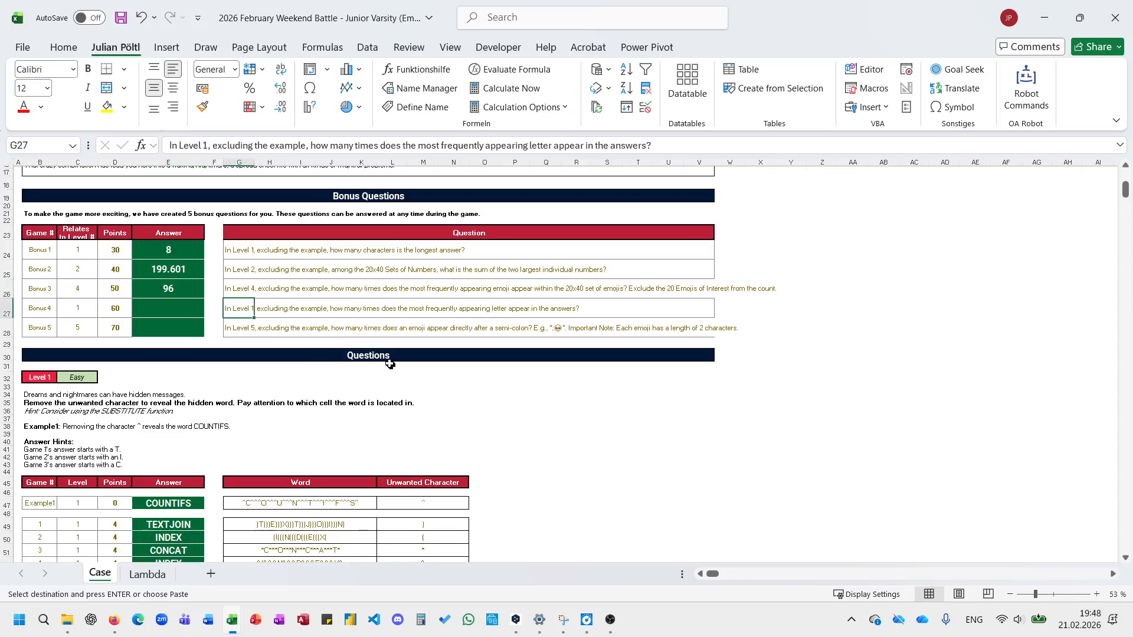
pyautogui.scroll(-3, 365, 369)
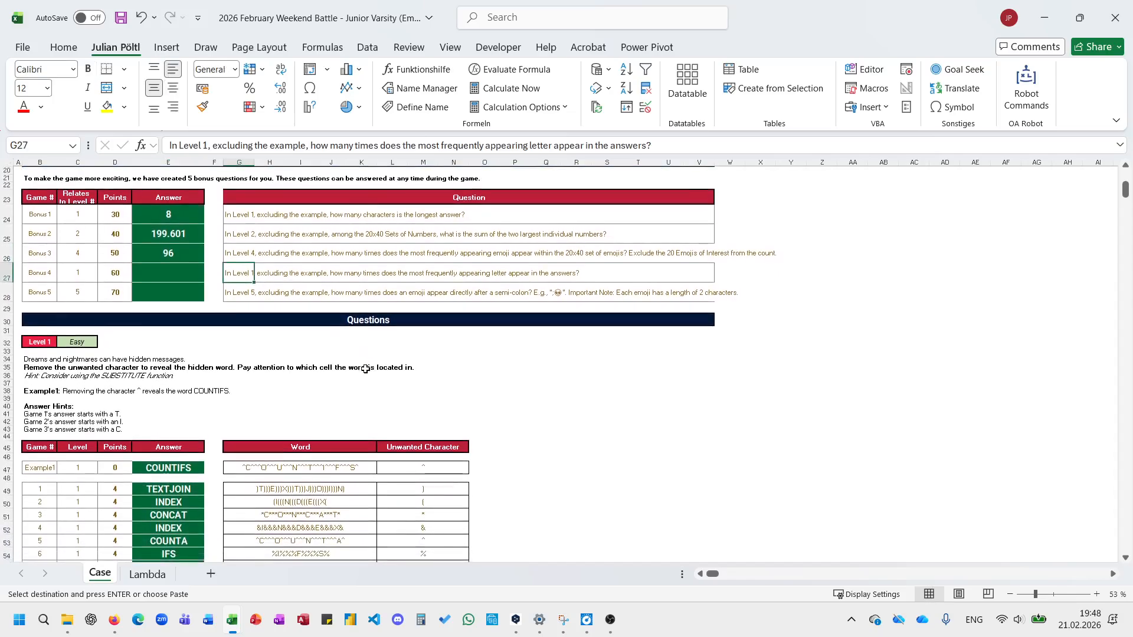
pyautogui.scroll(1, 365, 369)
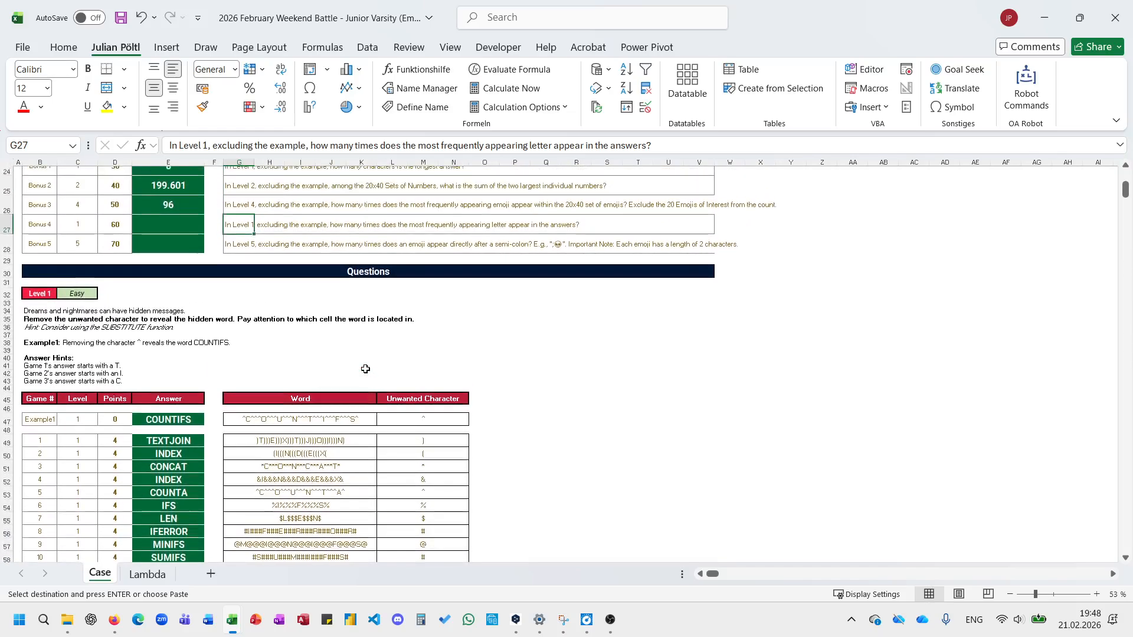
pyautogui.scroll(-5, 365, 369)
pyautogui.click(526, 264)
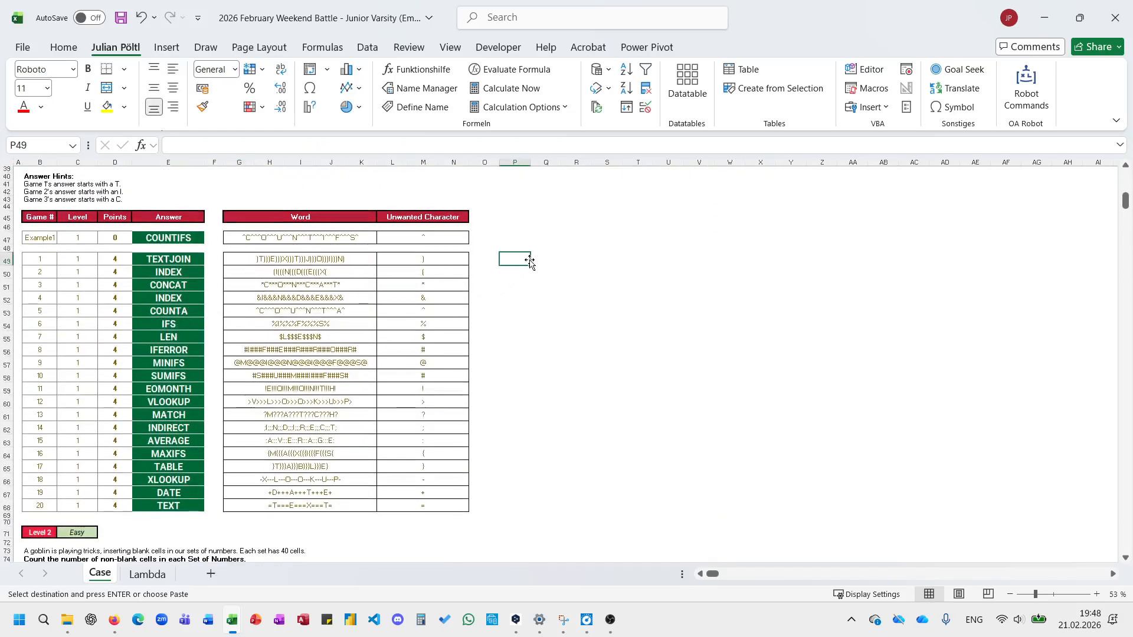
pyautogui.write('=')
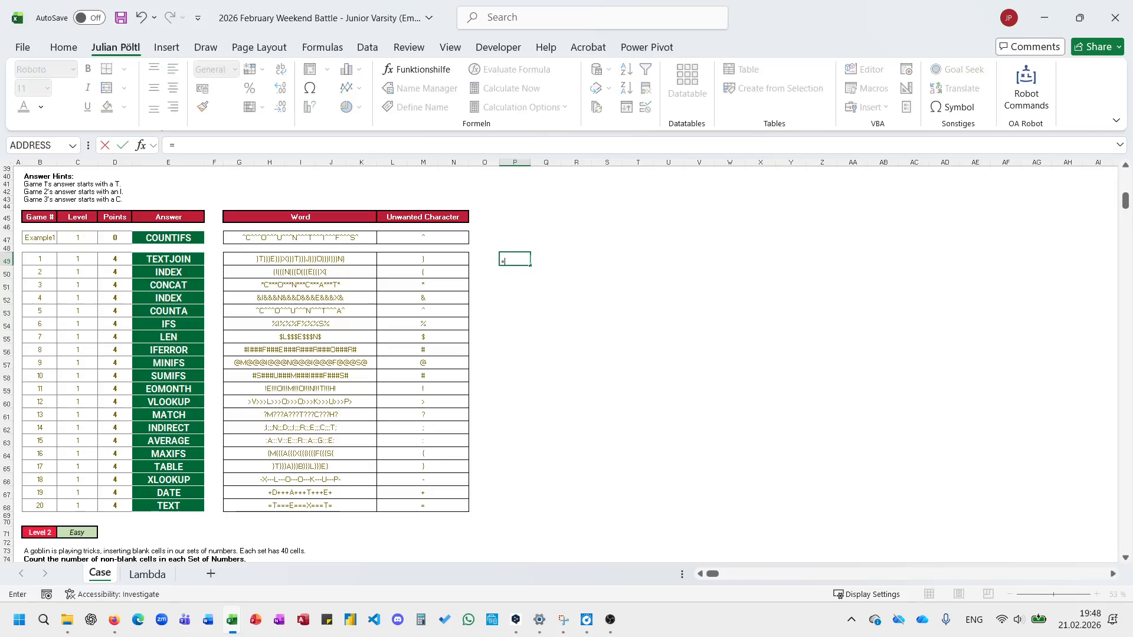
pyautogui.write('most')
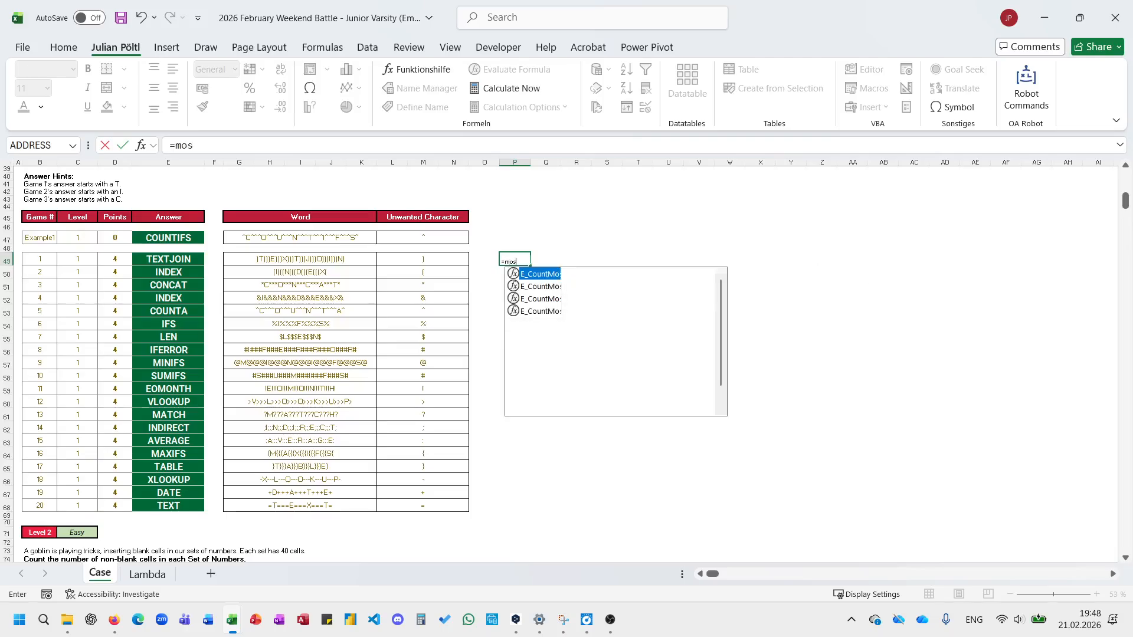
pyautogui.press('Down')
pyautogui.press('Down')
pyautogui.press('Down')
pyautogui.press('Up')
pyautogui.press('Up')
pyautogui.press('Up')
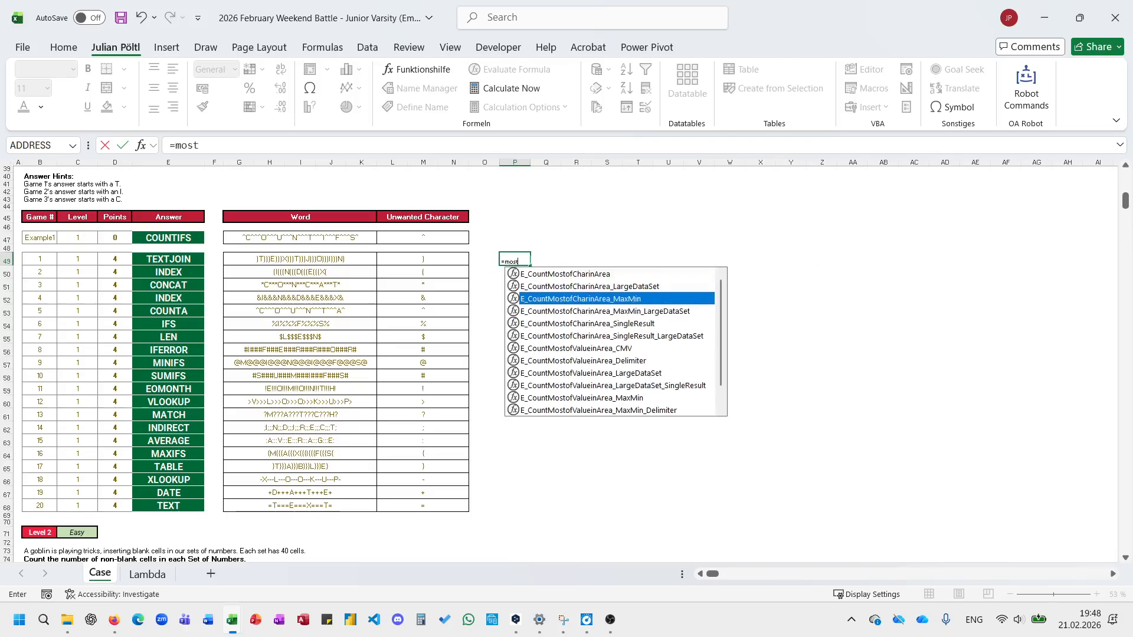
pyautogui.press('Tab')
# Complete the P49 formula with the Level 1 answer range E49:E68.
pyautogui.press('Left')
pyautogui.press('Left')
pyautogui.press('Left')
pyautogui.press('Left')
pyautogui.press('Left')
pyautogui.press('Left')
pyautogui.press('Left')
pyautogui.press('Left')
pyautogui.press('Left')
pyautogui.press('Left')
pyautogui.press('Left')
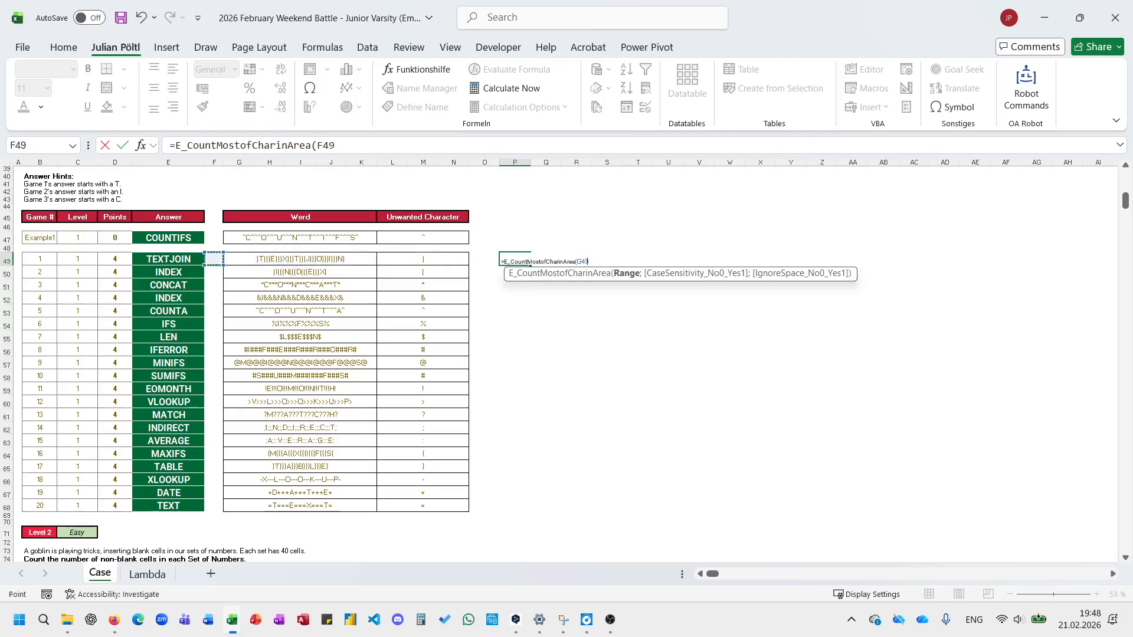
pyautogui.hotkey('ctrl', 'shift', 'Down')
pyautogui.hotkey('ctrl', 'Return')
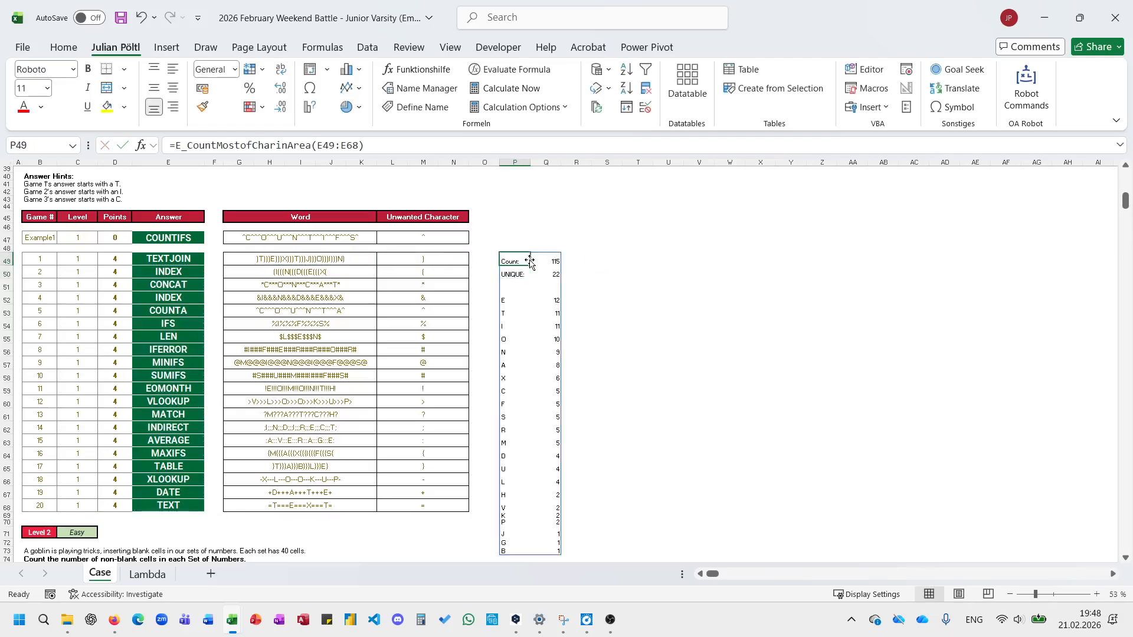
# Copy the highest letter count from Q52 into the Bonus 4 answer cell E27 as a value.
pyautogui.click(555, 304)
pyautogui.hotkey('ctrl', 'c')
pyautogui.scroll(8, 413, 312)
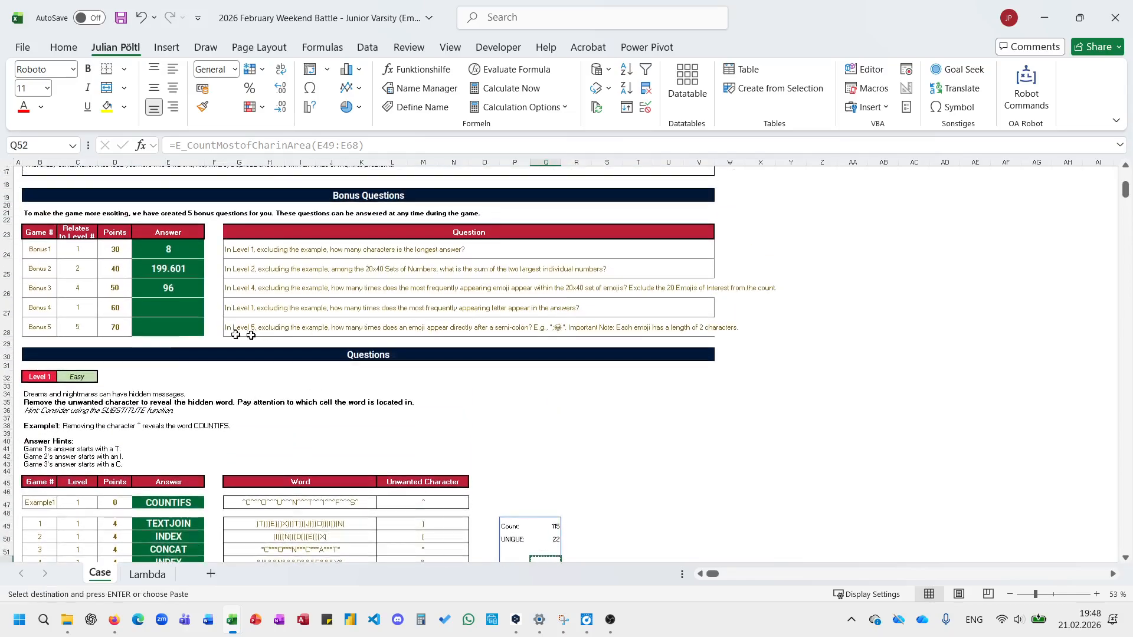
pyautogui.click(179, 311)
pyautogui.hotkey('ctrl', 'shift', 'v')
pyautogui.press('Escape')
# Start a CHAR formula in T49, beside the Level 1 letter counts, for listing the alphabet.
pyautogui.scroll(-5, 467, 372)
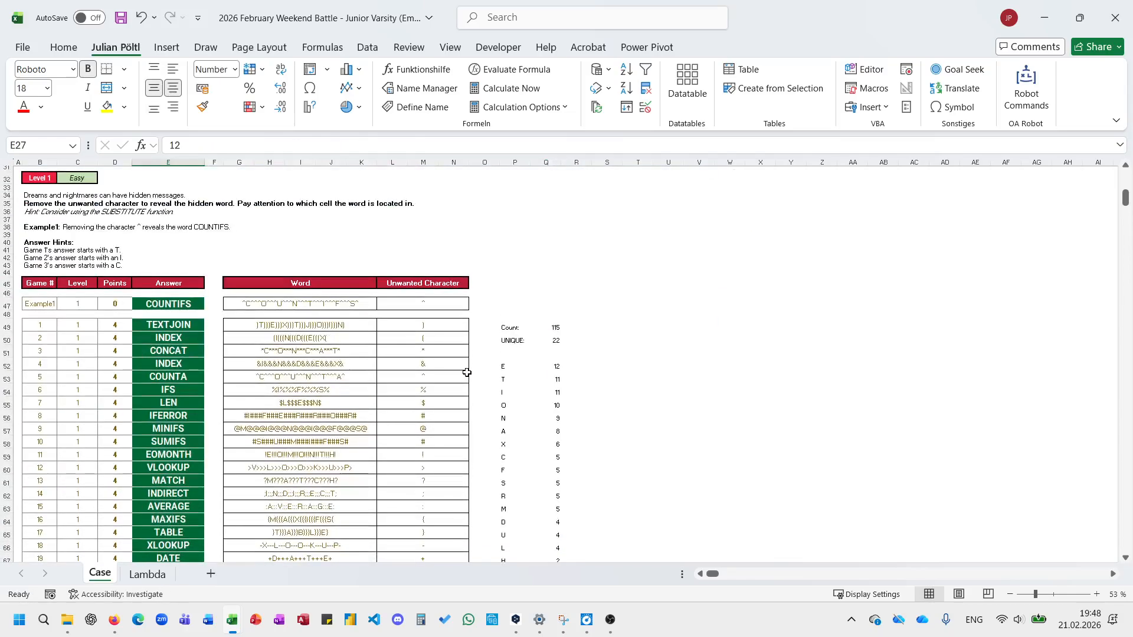
pyautogui.click(635, 326)
pyautogui.write('=')
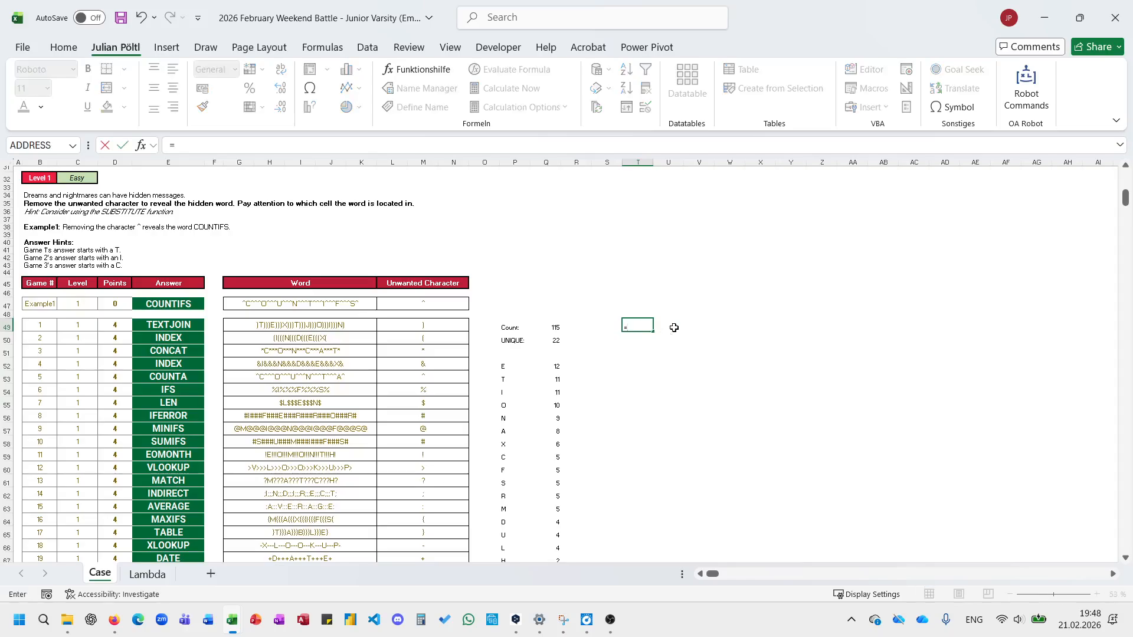
pyautogui.write('CHAR(')
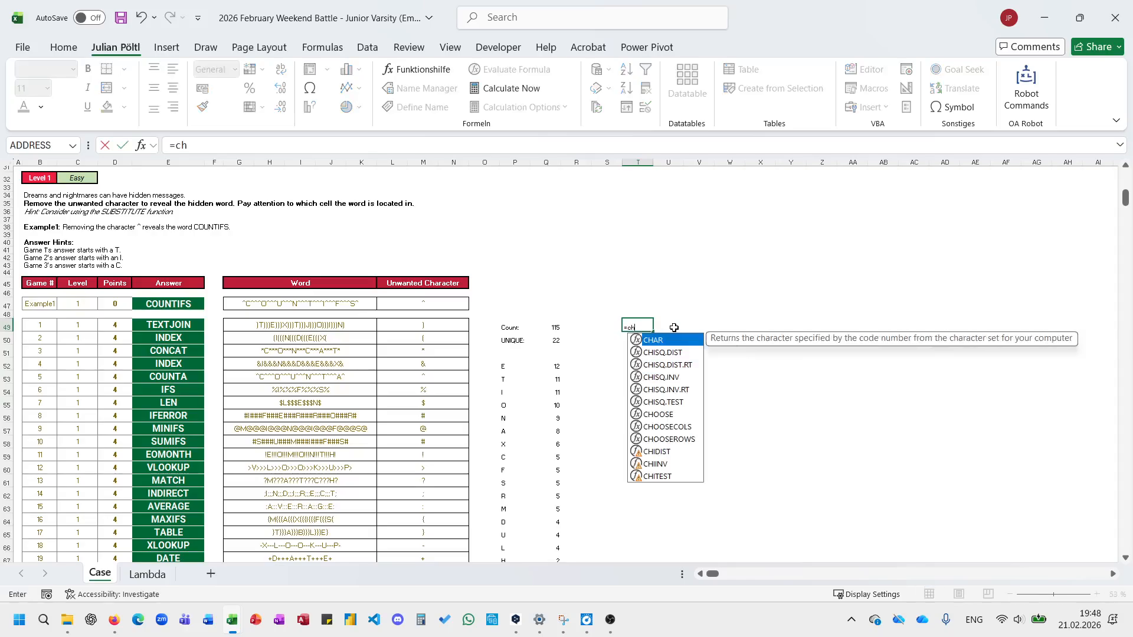
pyautogui.write('sse')
pyautogui.press('BackSpace')
pyautogui.press('BackSpace')
pyautogui.write('e')
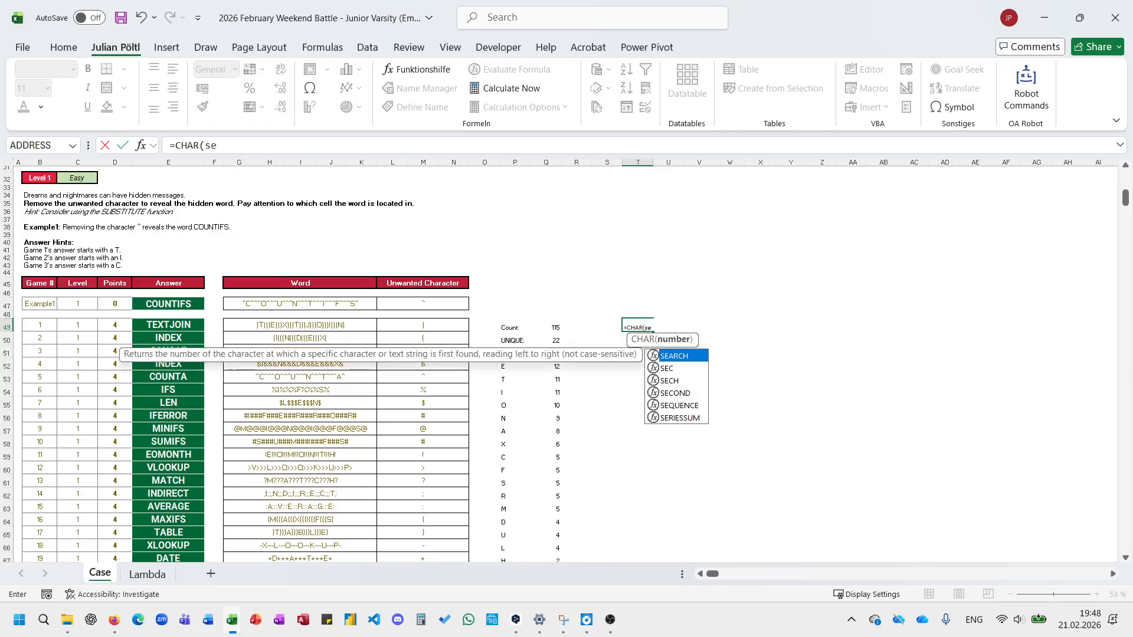
# Complete the T49 CHAR formula with SEQUENCE(26)+94 as its number argument.
pyautogui.press('Down')
pyautogui.press('Down')
pyautogui.press('Down')
pyautogui.press('Down')
pyautogui.press('Tab')
pyautogui.write('26)')
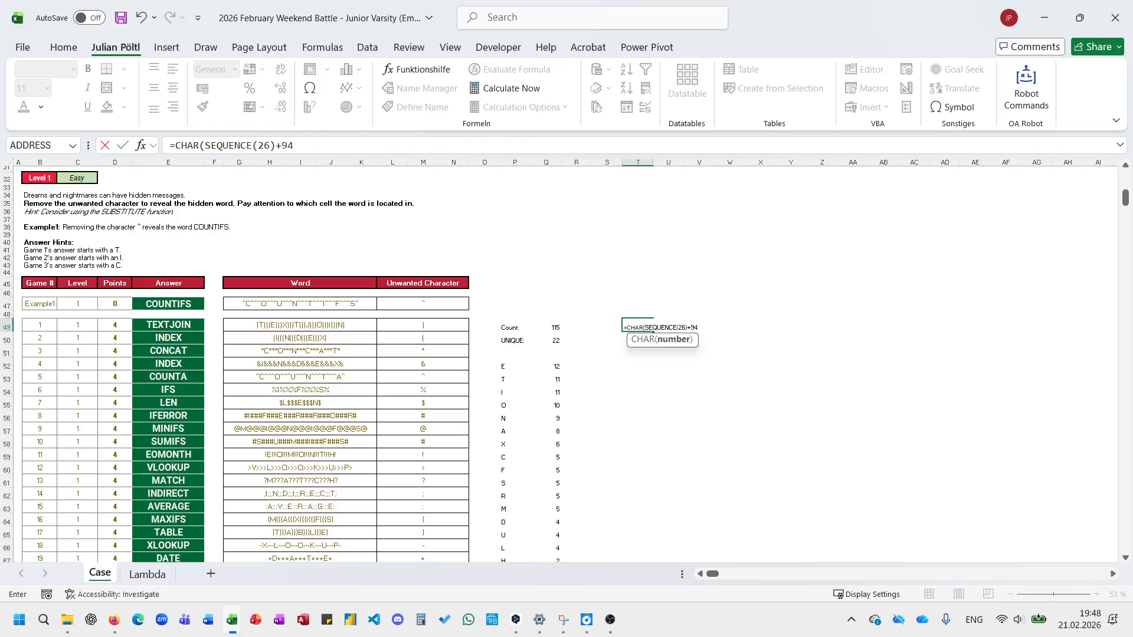
pyautogui.write('+94)')
pyautogui.hotkey('ctrl', 'Return')
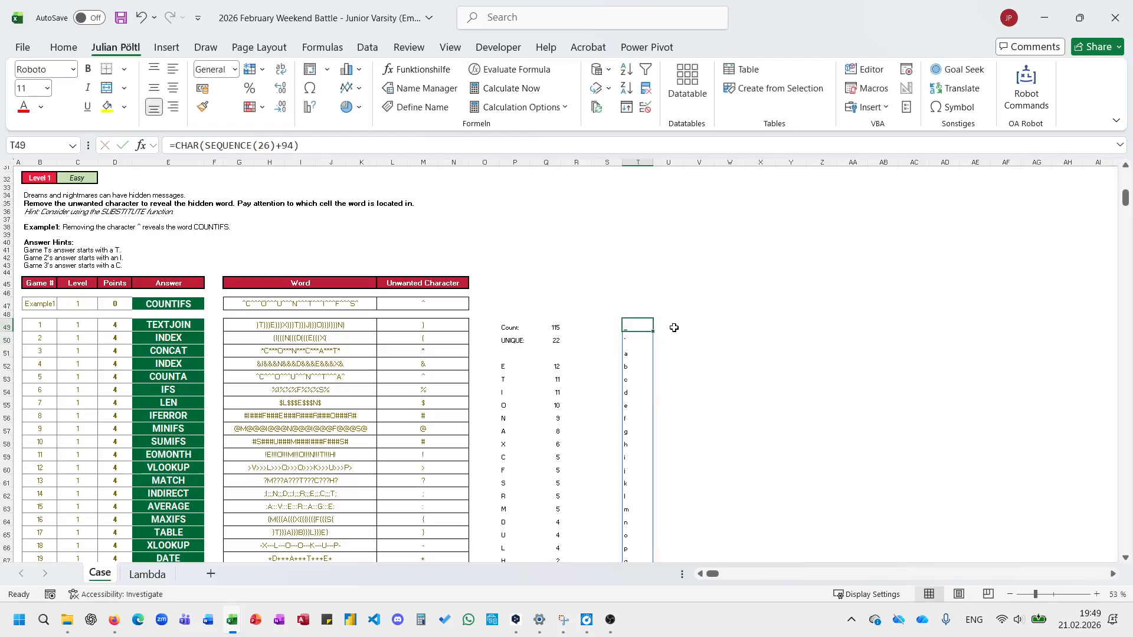
# Change the offset in the T49 formula to 64 so it lists the capital letters.
pyautogui.doubleClick(287, 146)
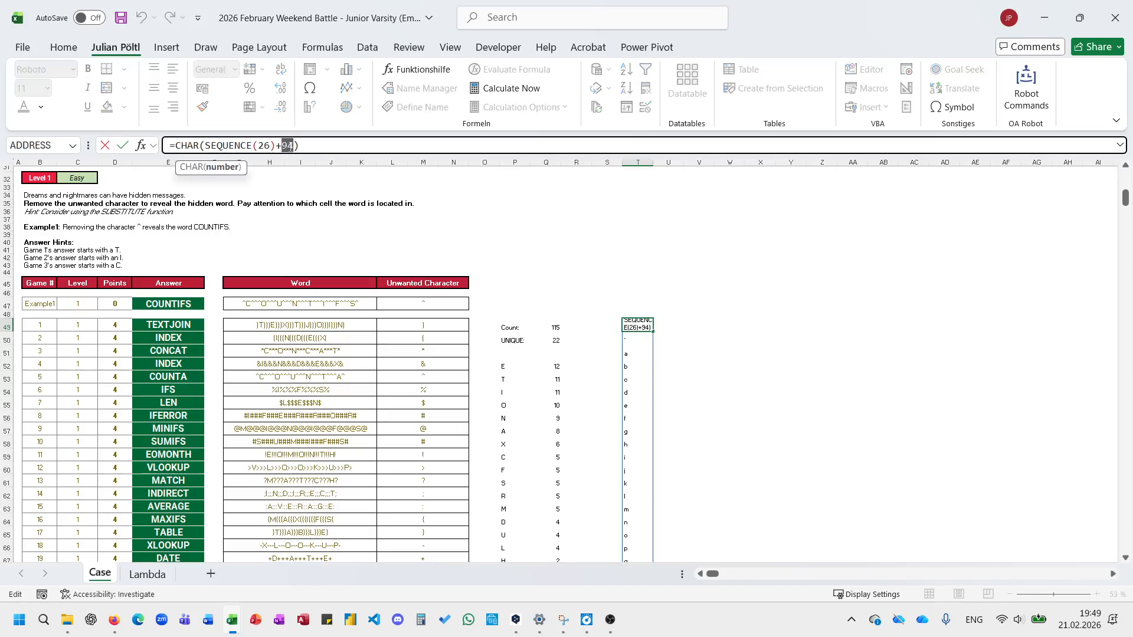
pyautogui.write('64')
pyautogui.hotkey('ctrl', 'Return')
pyautogui.scroll(-2, 670, 280)
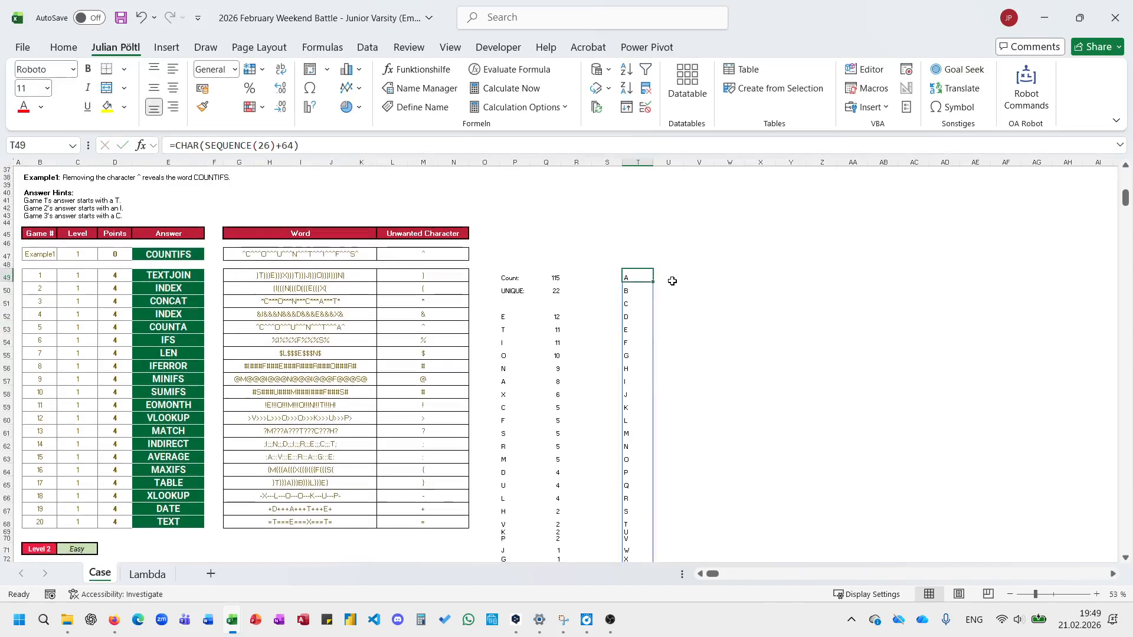
pyautogui.click(666, 275)
pyautogui.write('=')
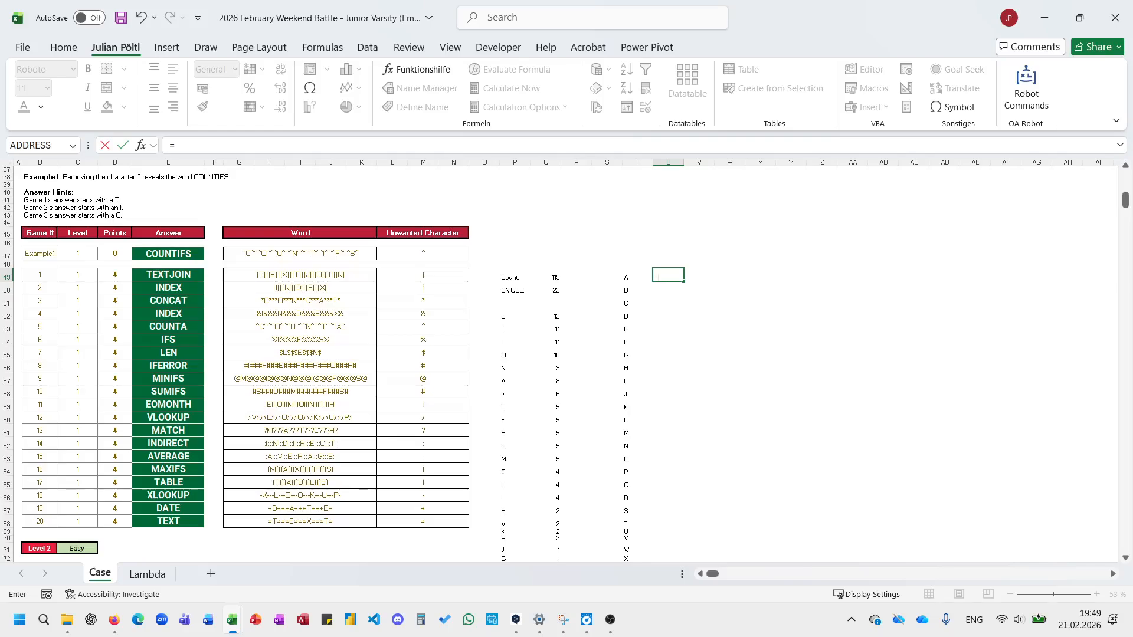
pyautogui.write('CONCAT(')
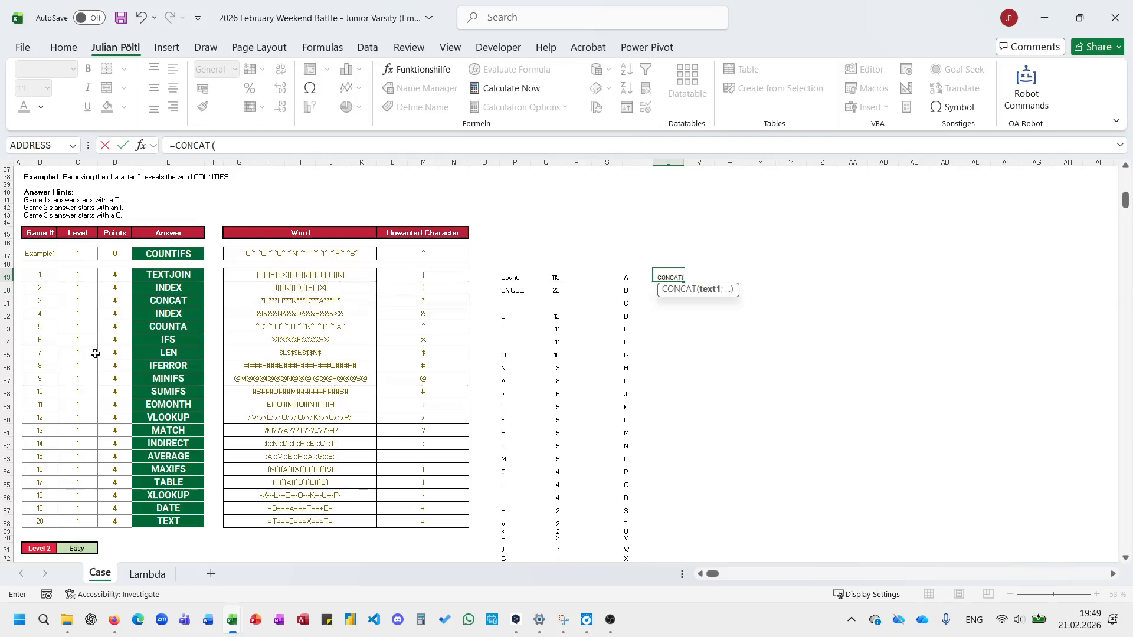
pyautogui.press('Escape')
# Join all Level 1 answers into one text in U48 with CONCAT over E49:E68.
pyautogui.write('=con')
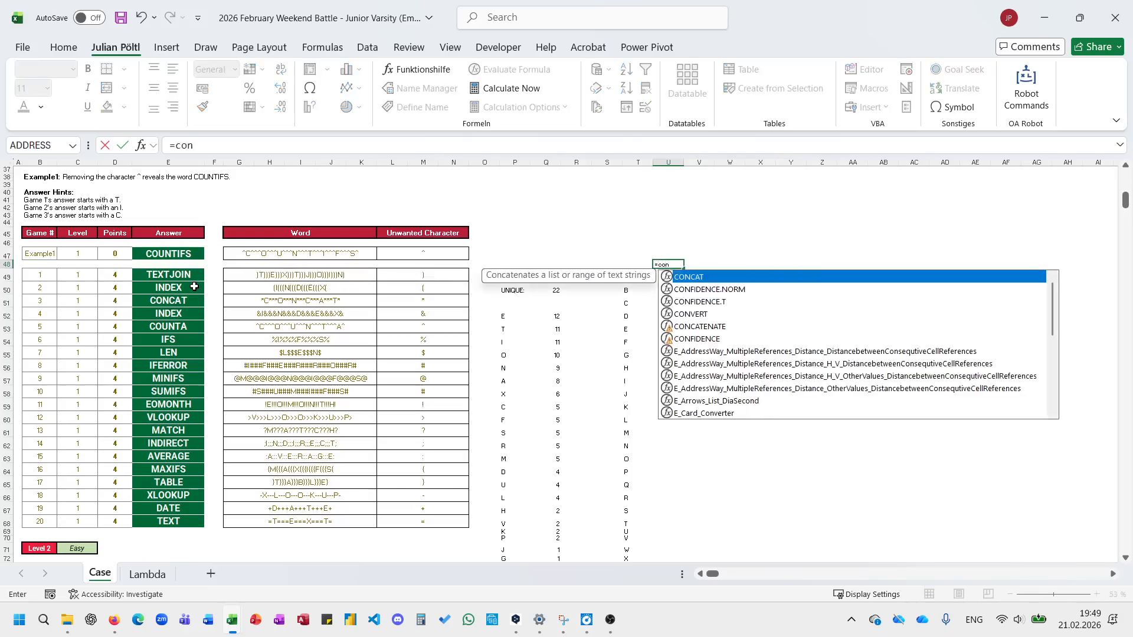
pyautogui.press('Tab')
pyautogui.moveTo(194, 281); pyautogui.dragTo(195, 275)
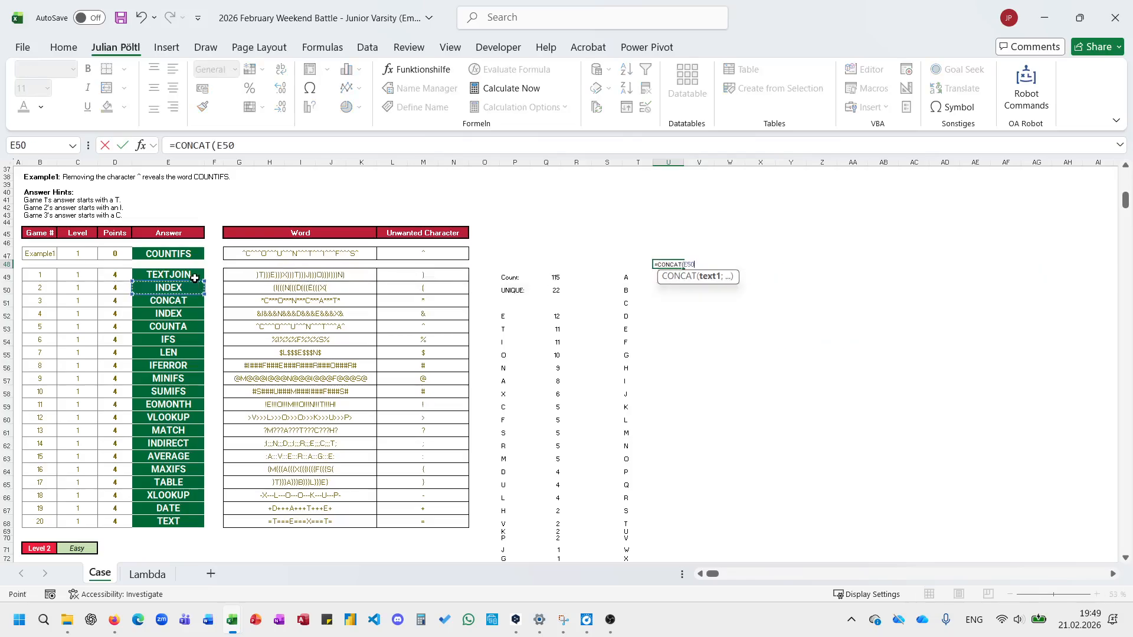
pyautogui.hotkey('ctrl', 'shift', 'Down')
pyautogui.press('Return')
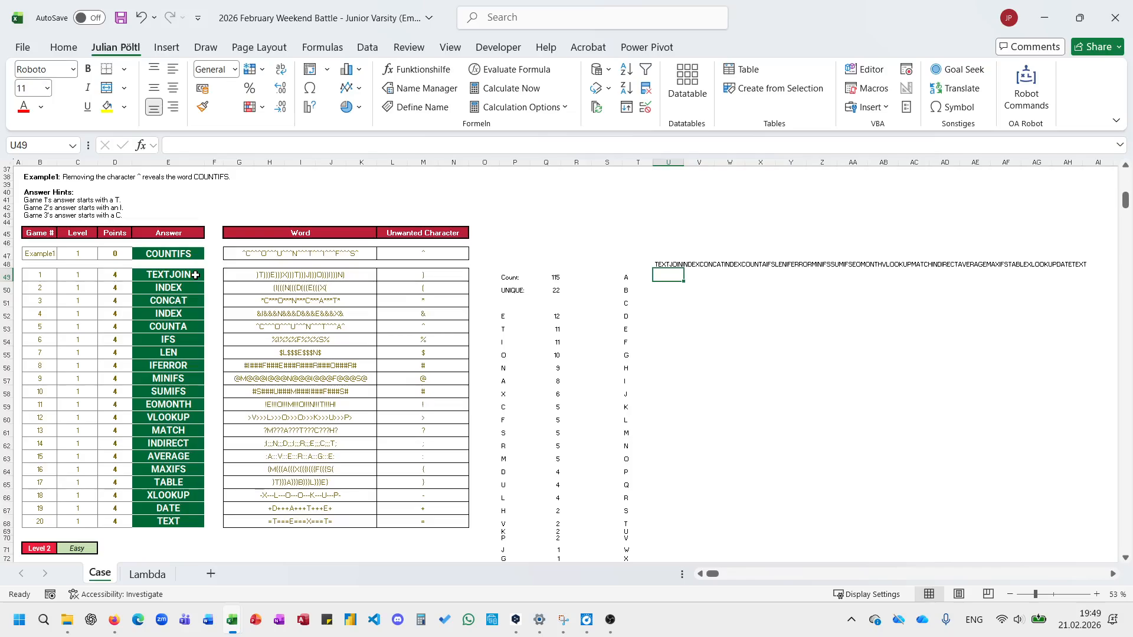
pyautogui.write('=len')
pyautogui.press('Tab')
pyautogui.press('Up')
pyautogui.press('Left')
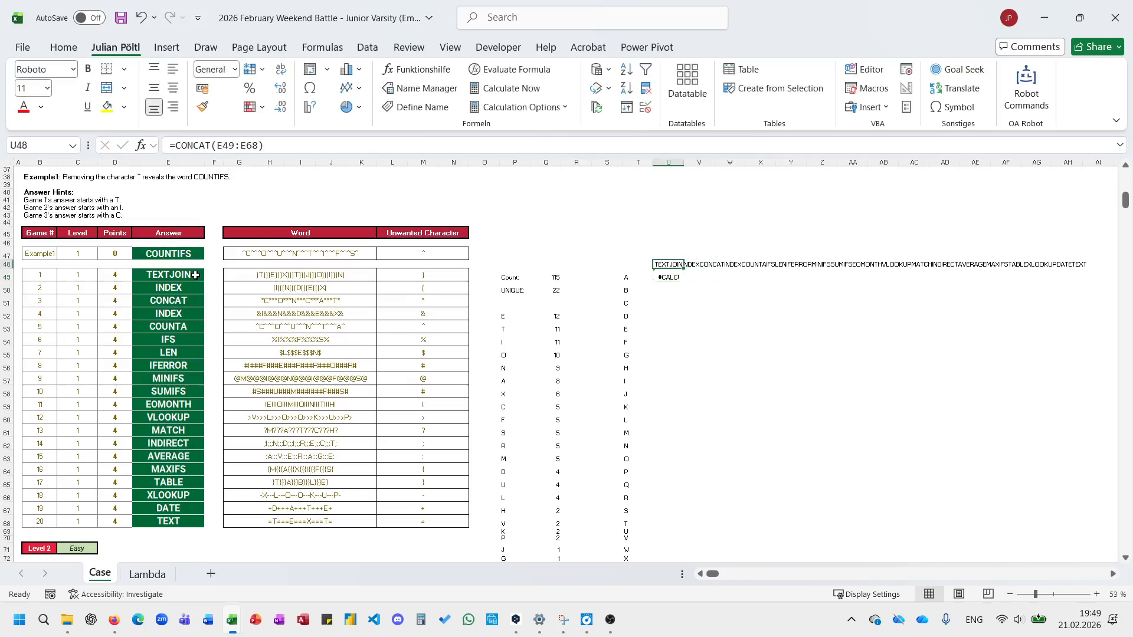
# Begin the letter-count formula in U49 with LEN($U$48) minus a second LEN function.
pyautogui.press('Down')
pyautogui.write('=len')
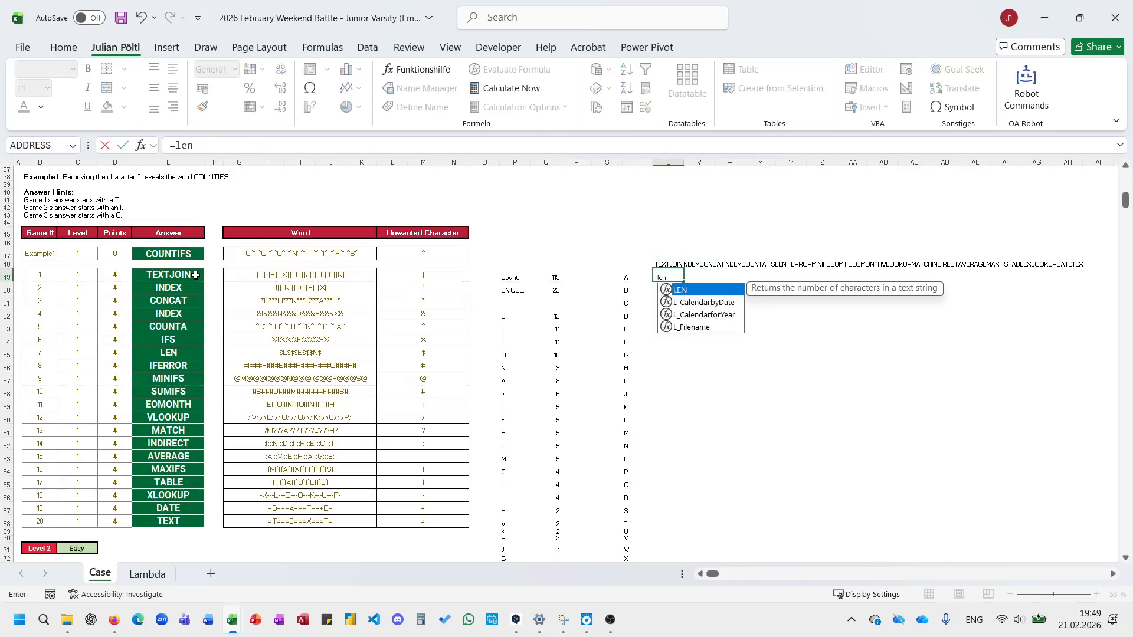
pyautogui.press('Tab')
pyautogui.press('Up')
pyautogui.write(')')
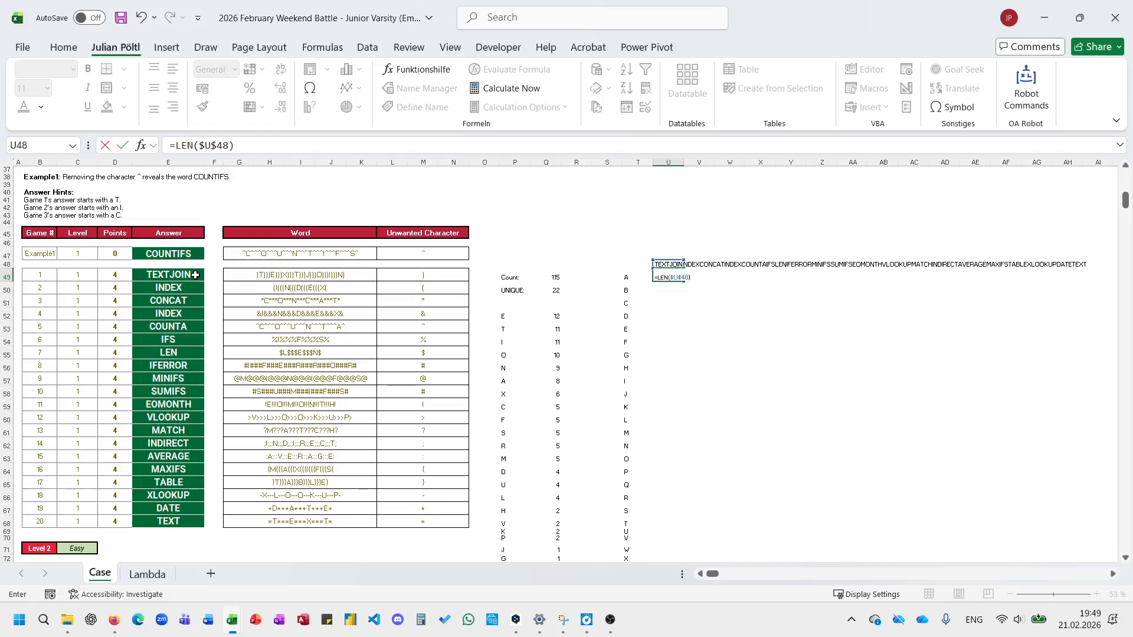
pyautogui.write('-len')
pyautogui.press('Tab')
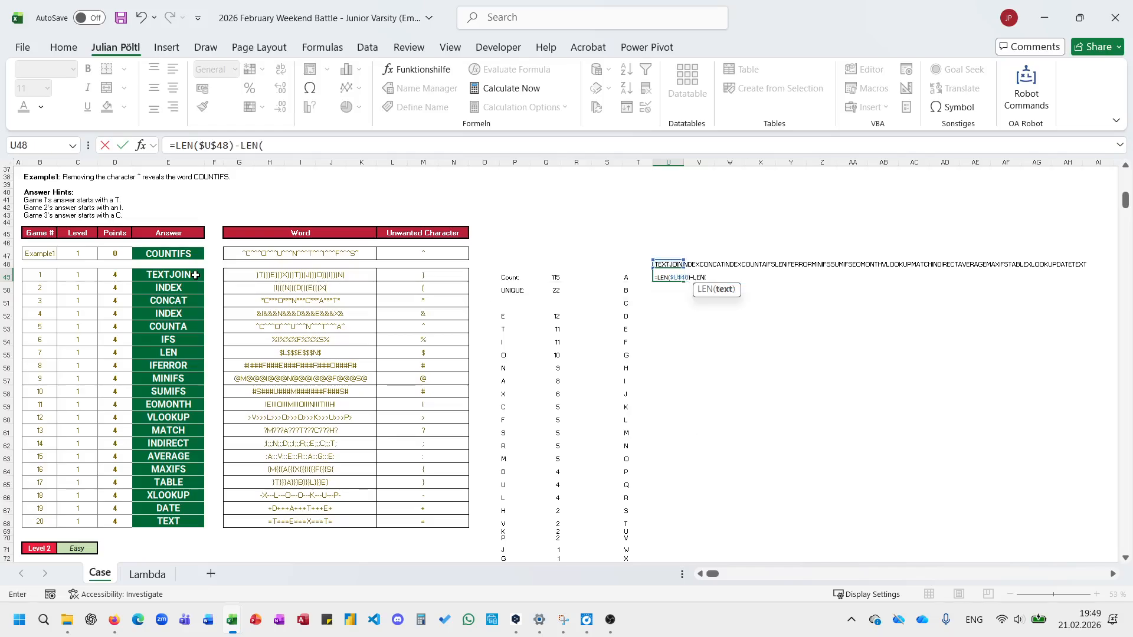
# Complete the U49 formula with SUBSTITUTE(U48;T49#;"") inside the second LEN.
pyautogui.write('sub')
pyautogui.press('Tab')
pyautogui.press('Up')
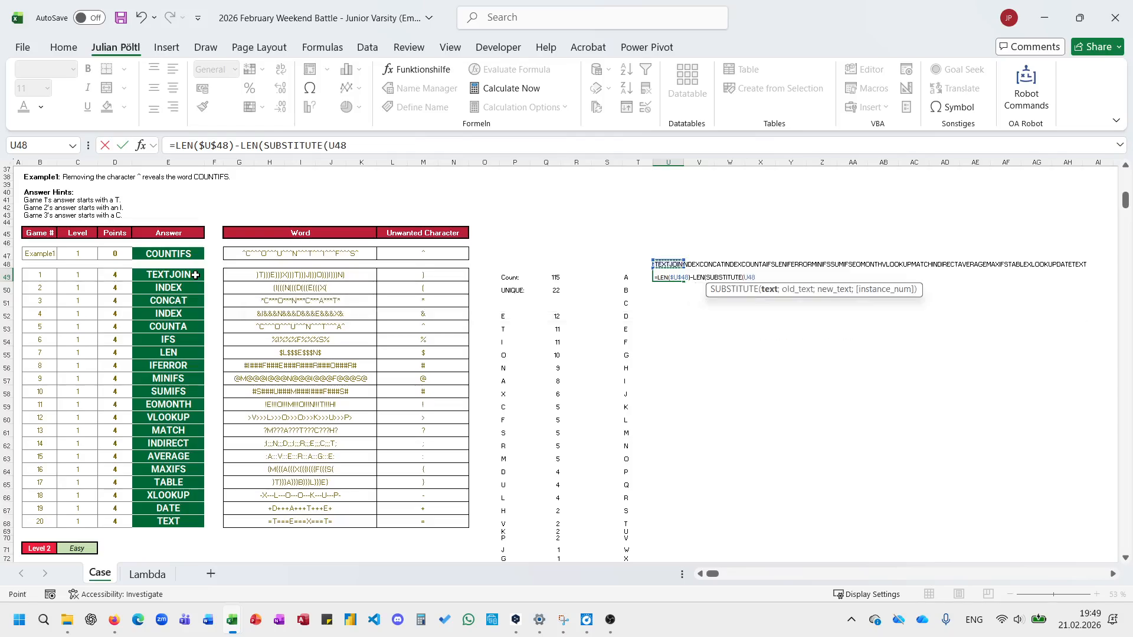
pyautogui.write(';')
pyautogui.press('Left')
pyautogui.write('#')
pyautogui.scroll(-1, 195, 275)
pyautogui.write(';""')
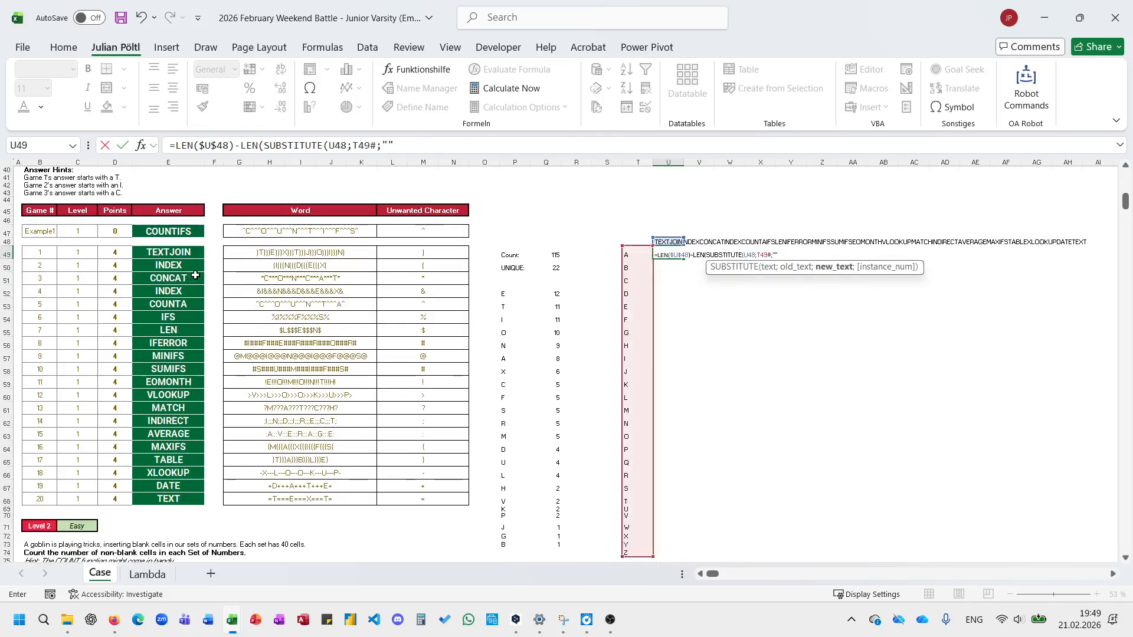
pyautogui.write('))')
pyautogui.hotkey('ctrl', 'Return')
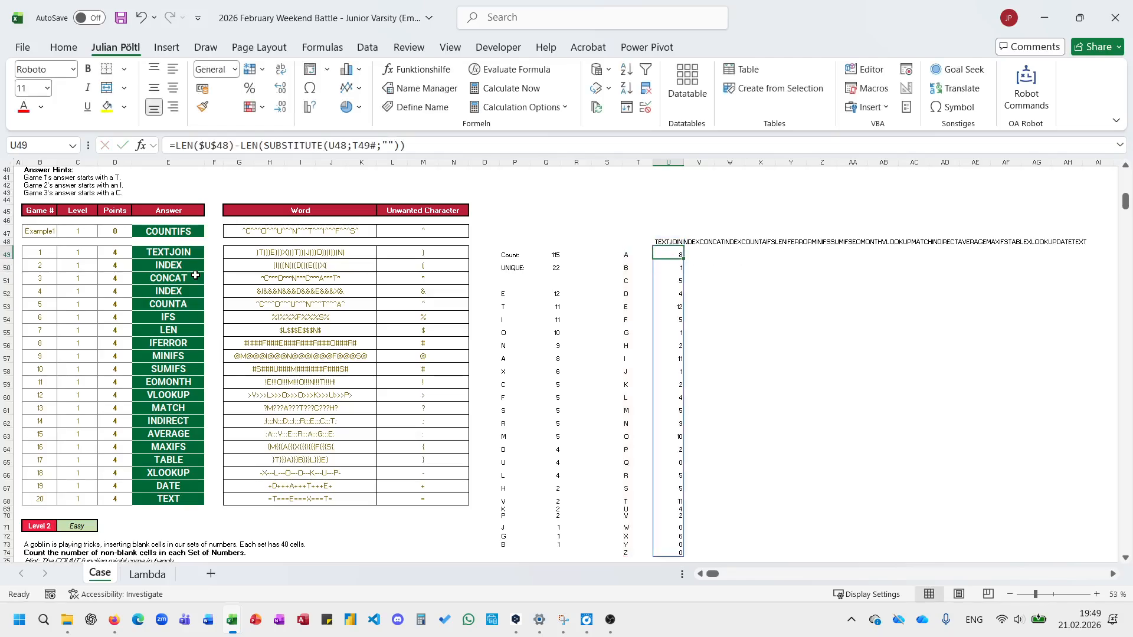
# Check the per-letter counts in column U and select the letter E row, T53:U53.
pyautogui.hotkey('ctrl', 'Down')
pyautogui.hotkey('ctrl', 'Down')
pyautogui.hotkey('ctrl', 'Up')
pyautogui.hotkey('ctrl', 'shift', 'Up')
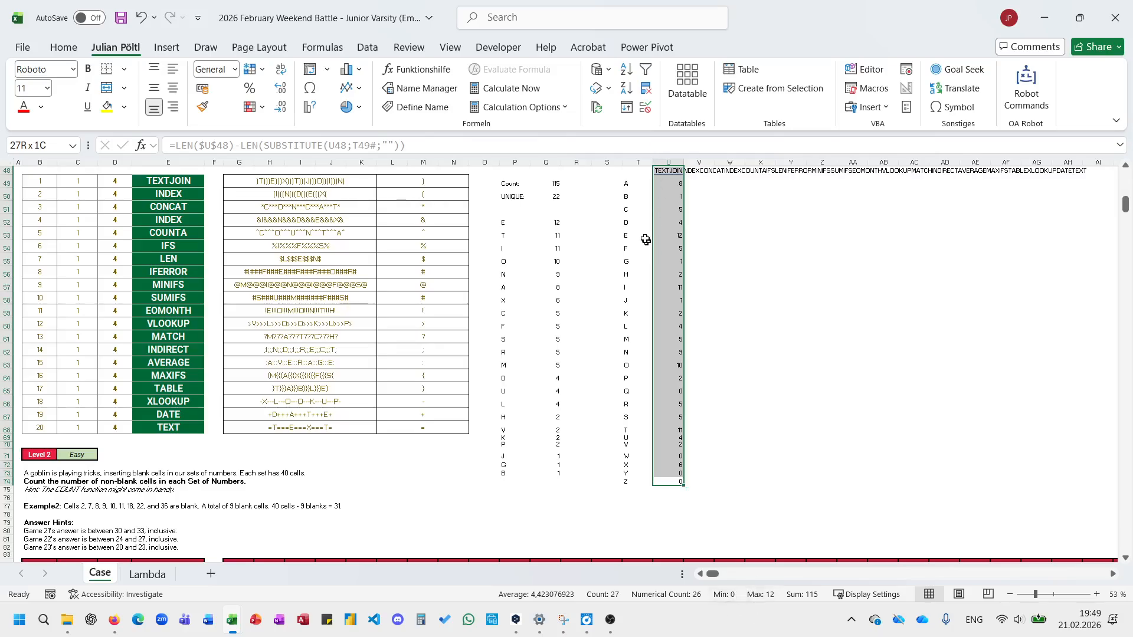
pyautogui.moveTo(646, 240); pyautogui.dragTo(672, 240)
# Return to the Bonus Questions and read Bonus 5 about Level 5 emojis directly after a semi-colon.
pyautogui.scroll(15, 499, 244)
pyautogui.scroll(-8, 502, 243)
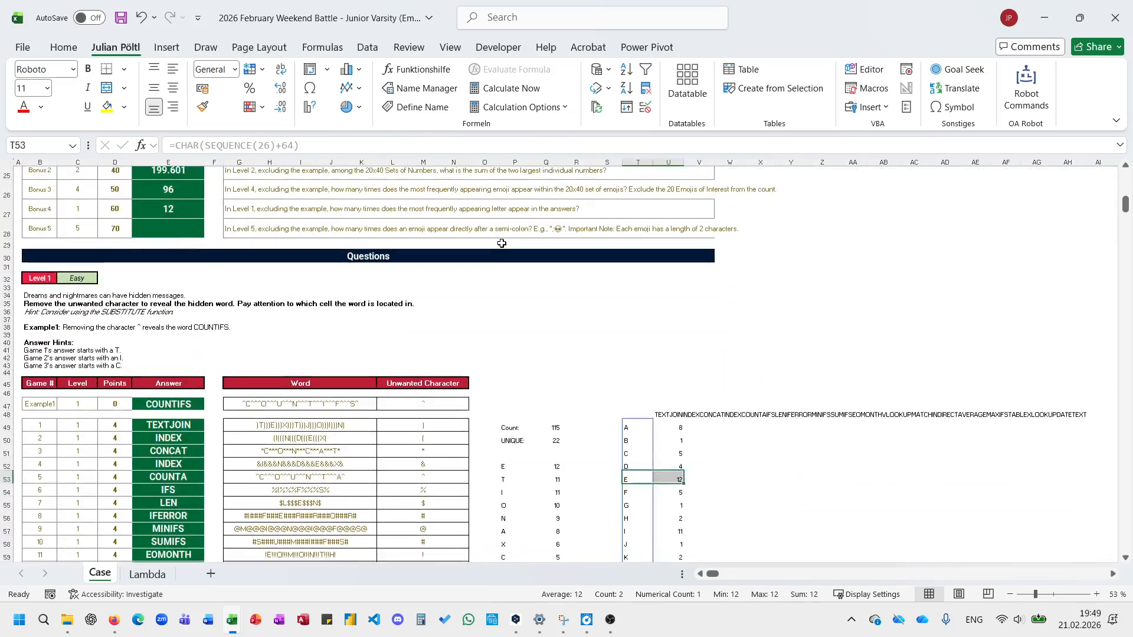
pyautogui.click(313, 233)
pyautogui.scroll(1, 277, 231)
pyautogui.click(222, 238)
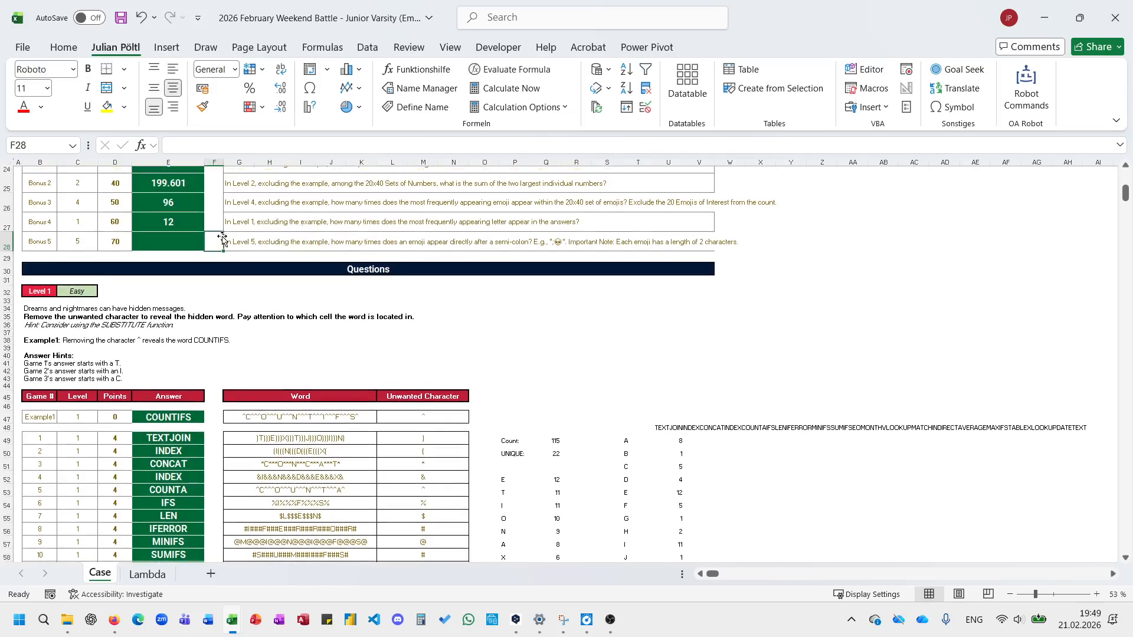
# Reread the Bonus 5 question and examine the Level 5 answers, emojis and sets of numbers it refers to.
pyautogui.click(249, 243)
pyautogui.scroll(1, 250, 242)
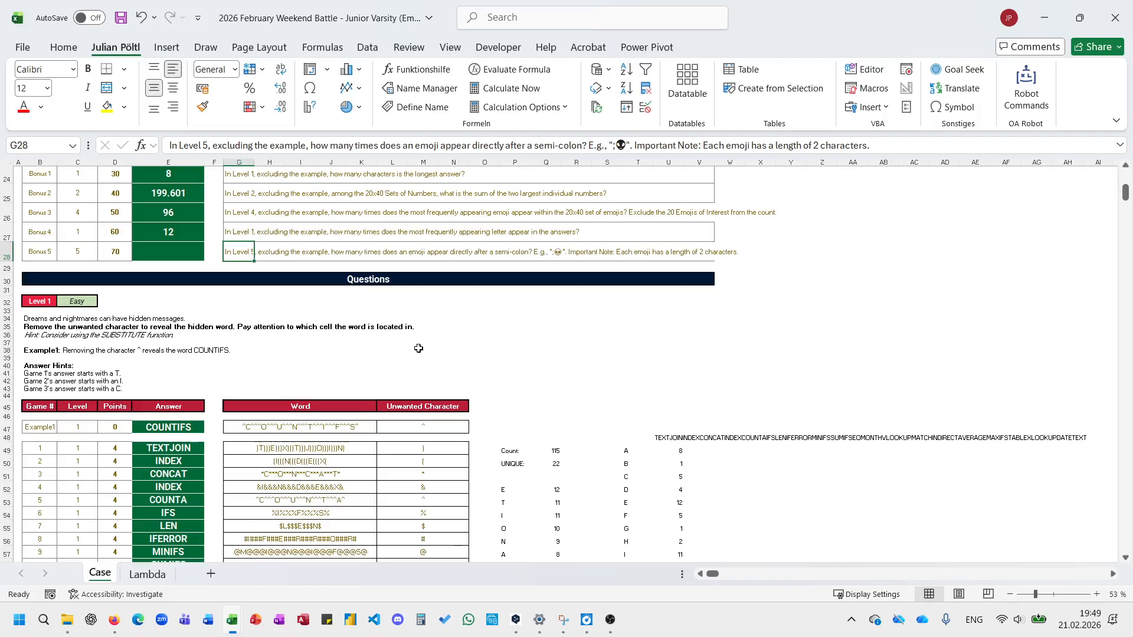
pyautogui.scroll(-20, 418, 348)
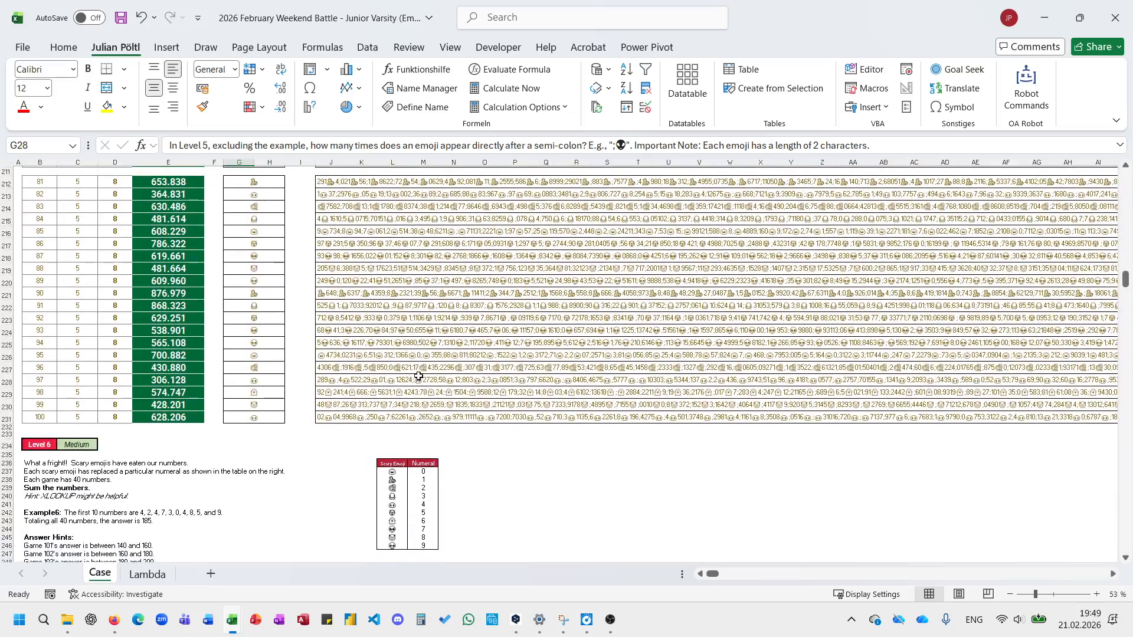
pyautogui.scroll(1, 418, 376)
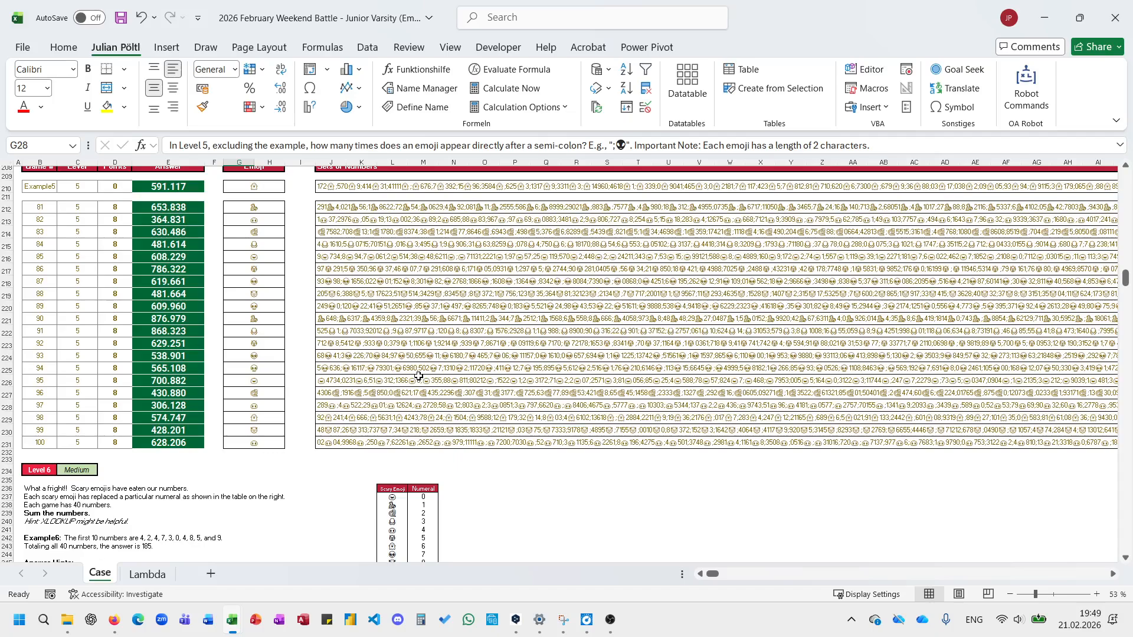
pyautogui.scroll(20, 425, 253)
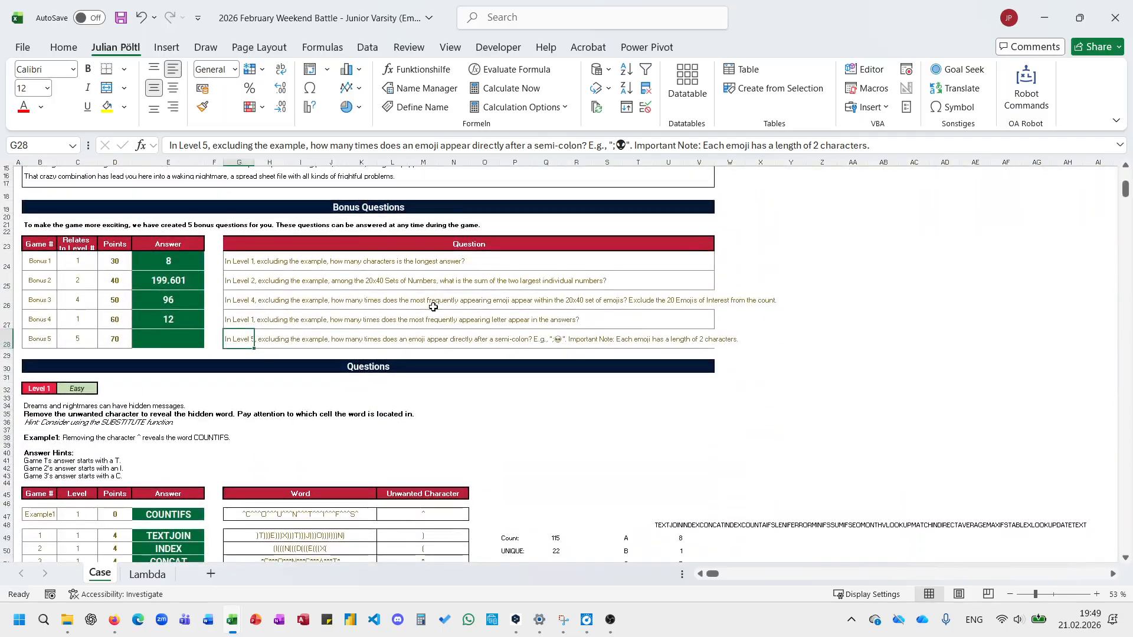
pyautogui.scroll(-20, 433, 307)
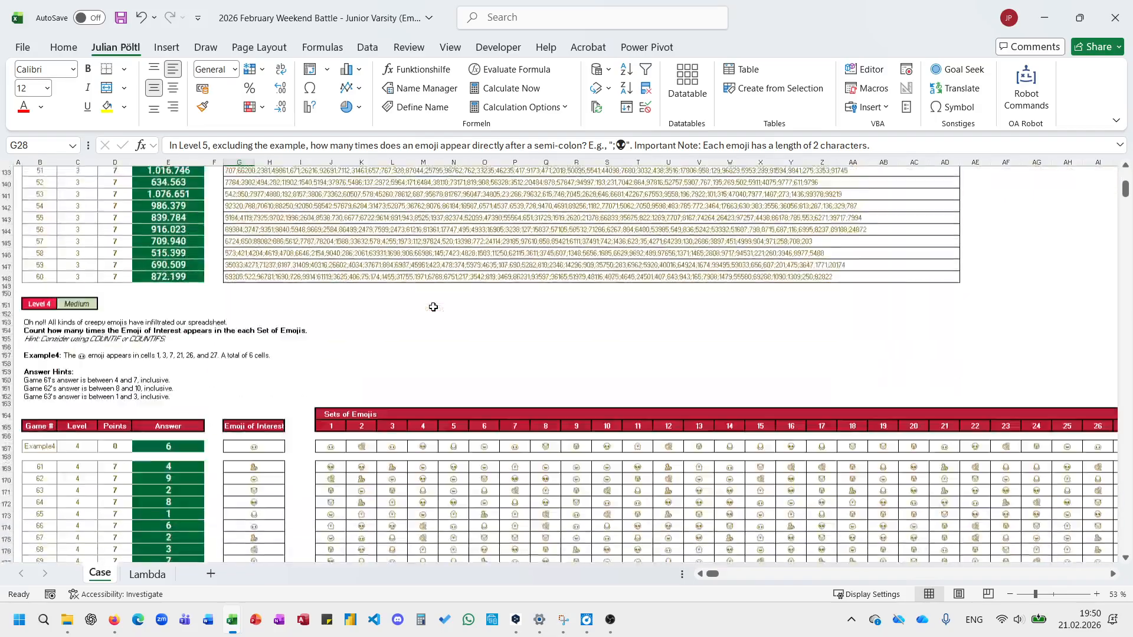
pyautogui.scroll(-7, 433, 306)
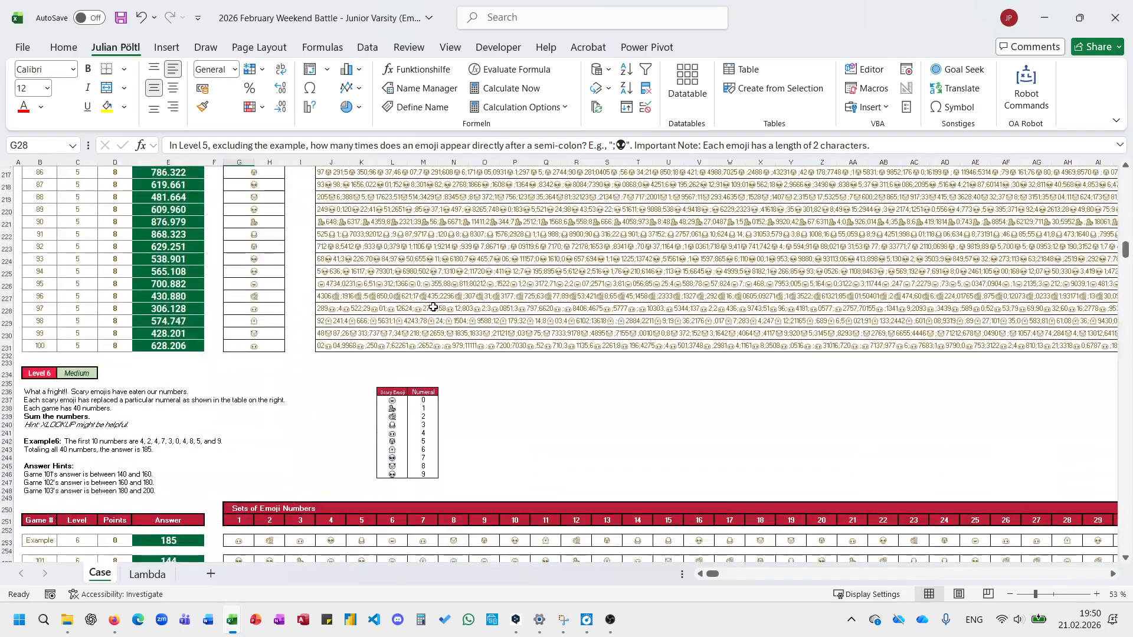
pyautogui.click(535, 373)
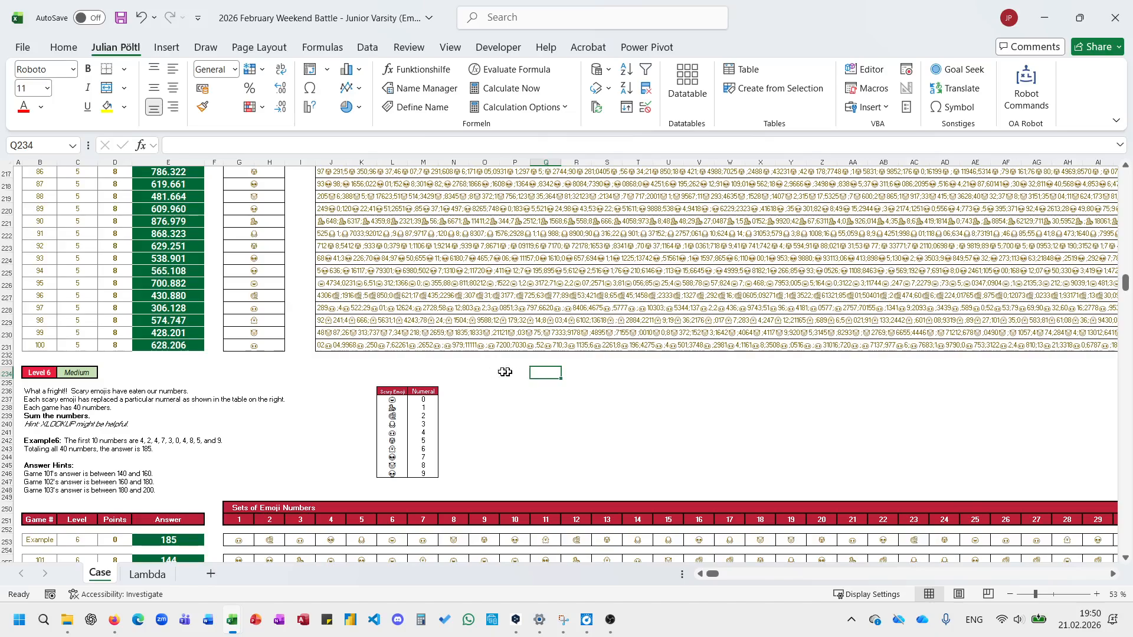
pyautogui.write('=textj')
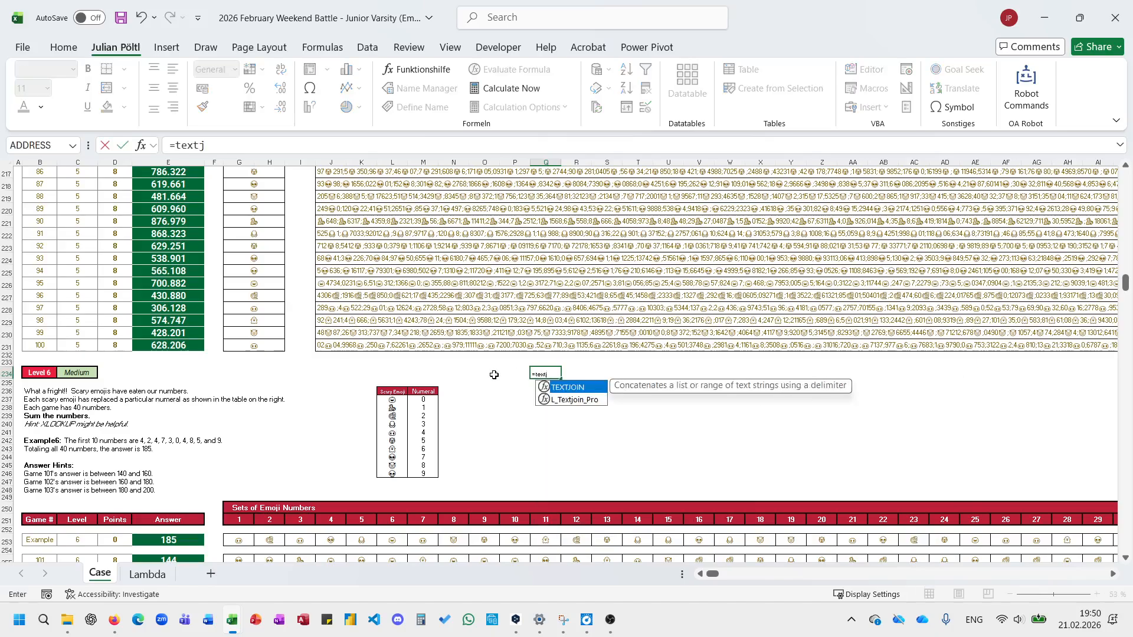
pyautogui.press('Escape')
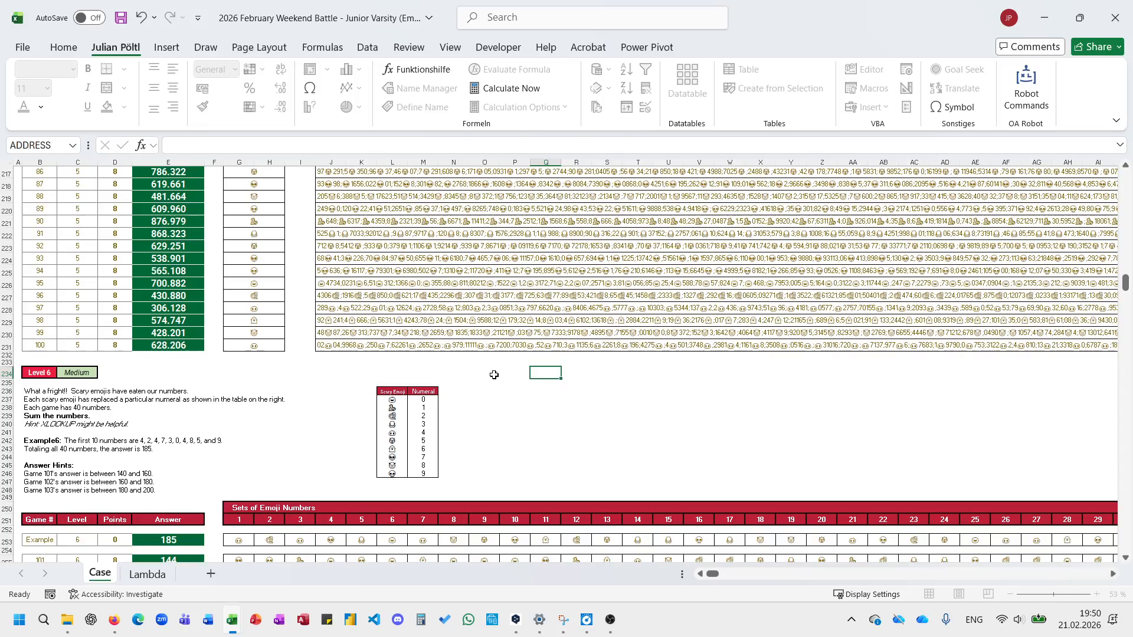
# Split game 81's set of numbers at the semi-colons by entering =TEXTSPLIT(J212;";") in AU212, directly beside the Level 5 data.
pyautogui.scroll(4, 494, 374)
pyautogui.hscroll(5, 494, 375)
pyautogui.hscroll(1, 494, 375)
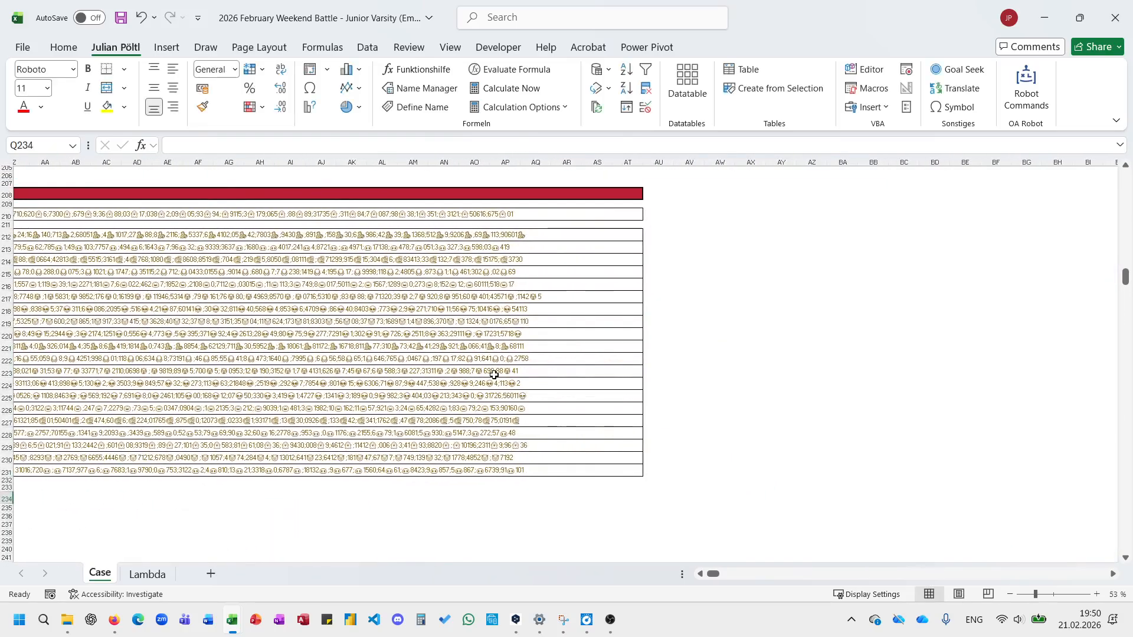
pyautogui.click(520, 237)
pyautogui.hscroll(-5, 442, 245)
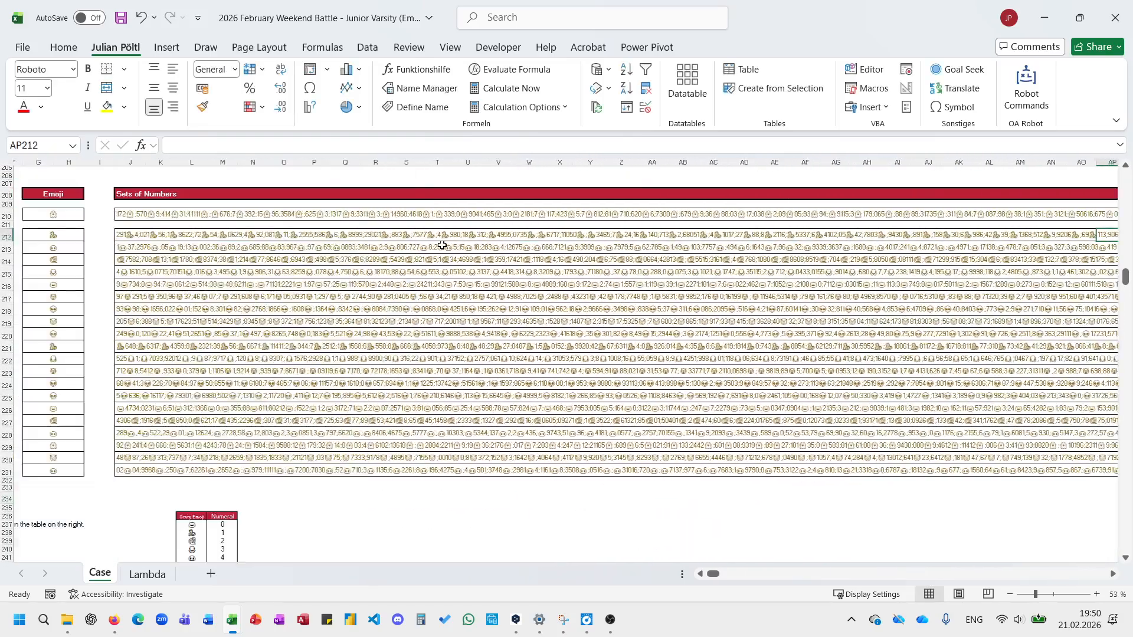
pyautogui.hscroll(3, 442, 246)
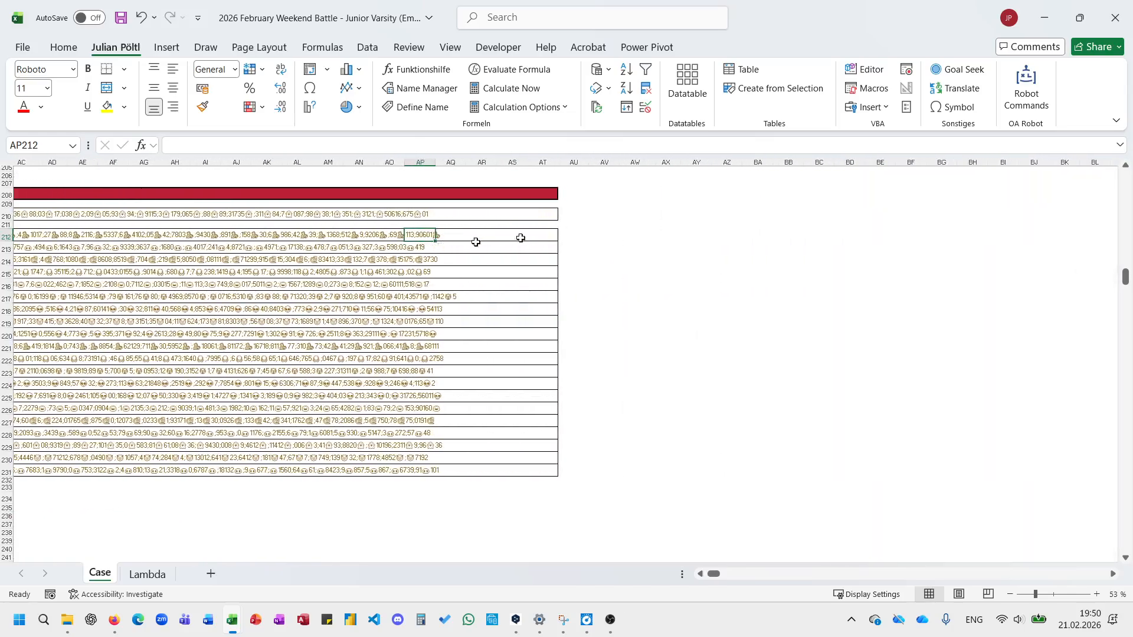
pyautogui.click(576, 238)
pyautogui.write('=TEXTSPLIT(')
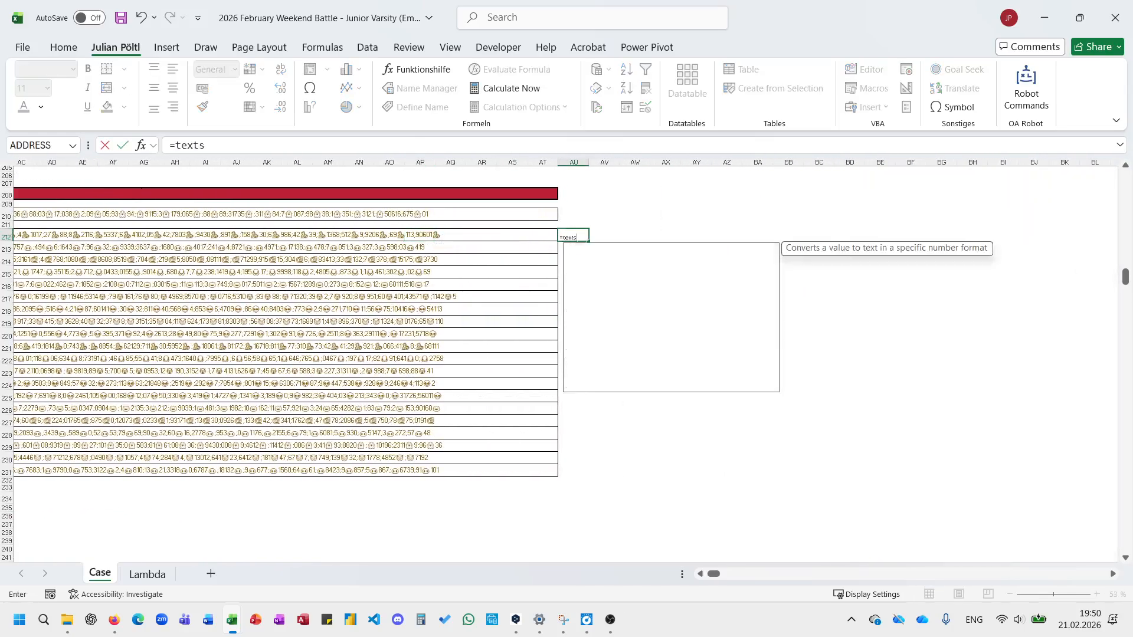
pyautogui.hotkey('ctrl', 'Left')
pyautogui.hscroll(-1, 576, 237)
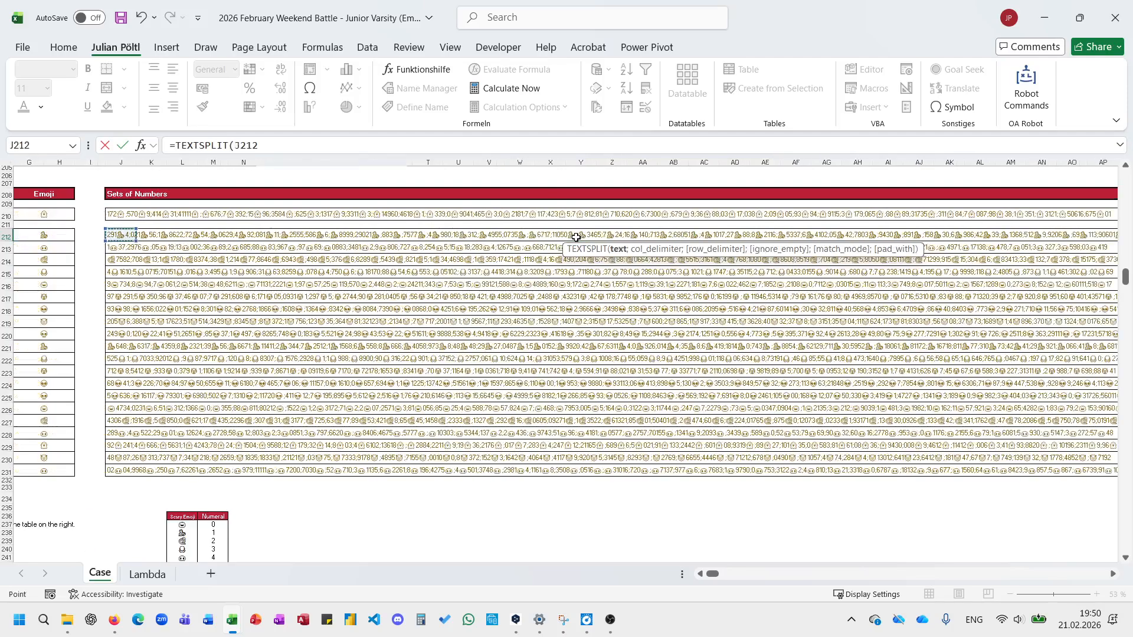
pyautogui.write(';')
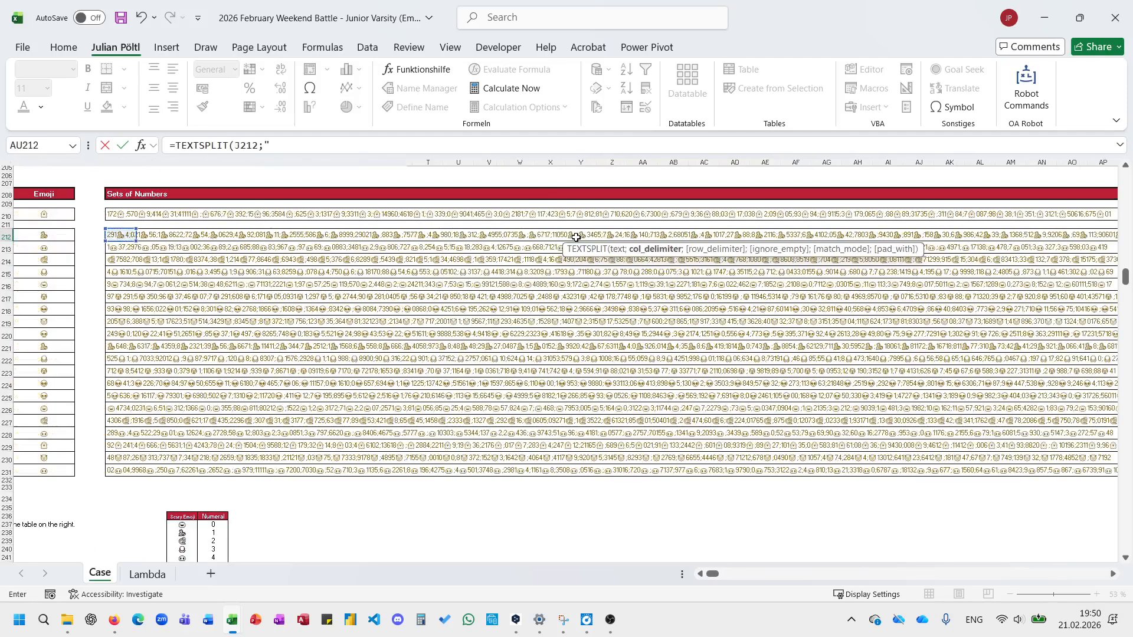
pyautogui.write('";")')
pyautogui.hotkey('ctrl', 'Return')
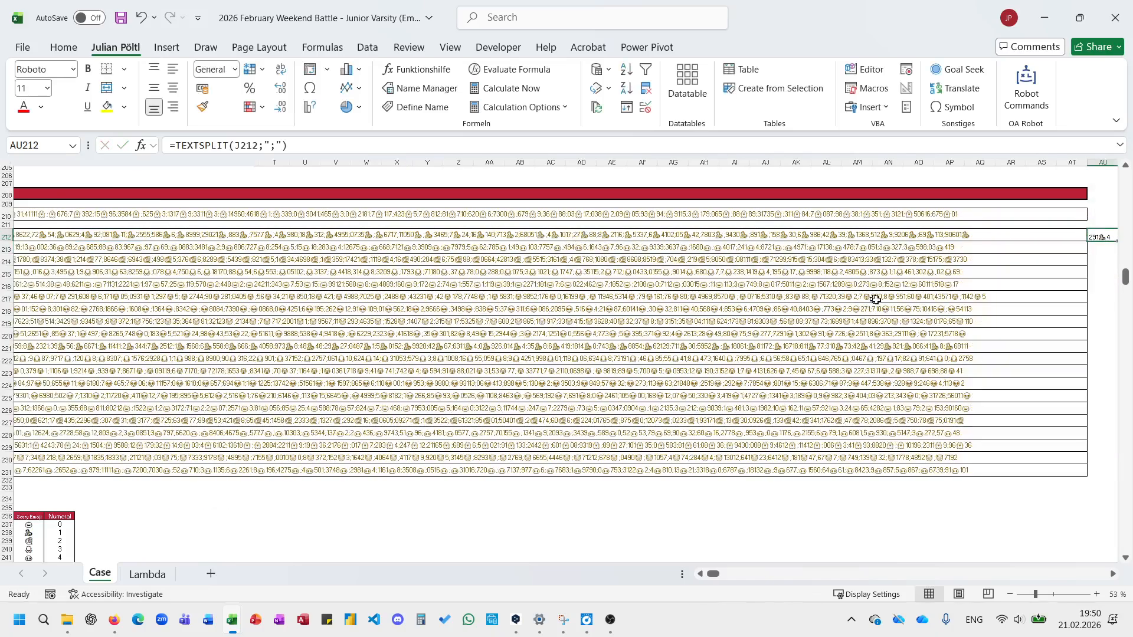
# Examine the split pieces in row 212 against the Level 5 instructions and original strings, checking where emojis follow a semi-colon.
pyautogui.hscroll(5, 876, 300)
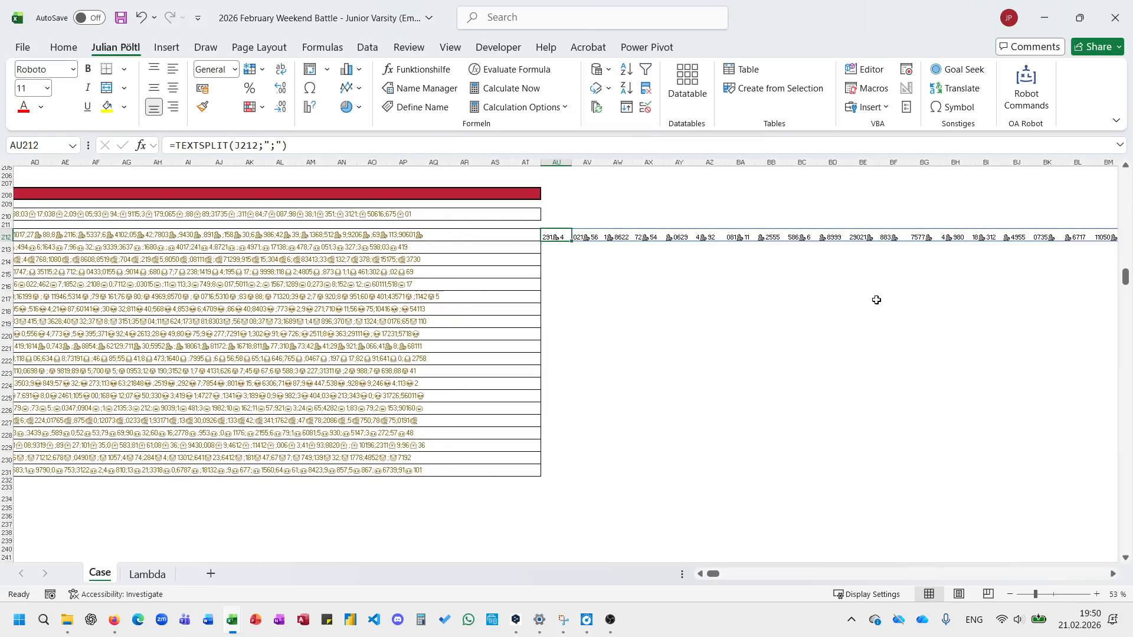
pyautogui.hscroll(-12, 877, 299)
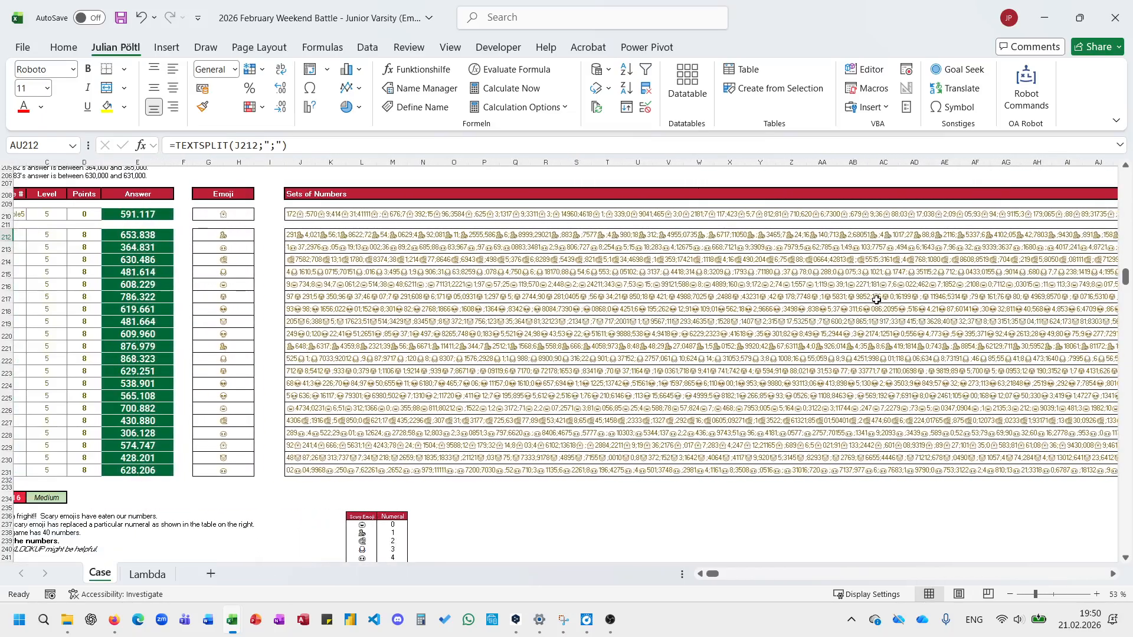
pyautogui.hscroll(-1, 876, 300)
pyautogui.scroll(5, 876, 300)
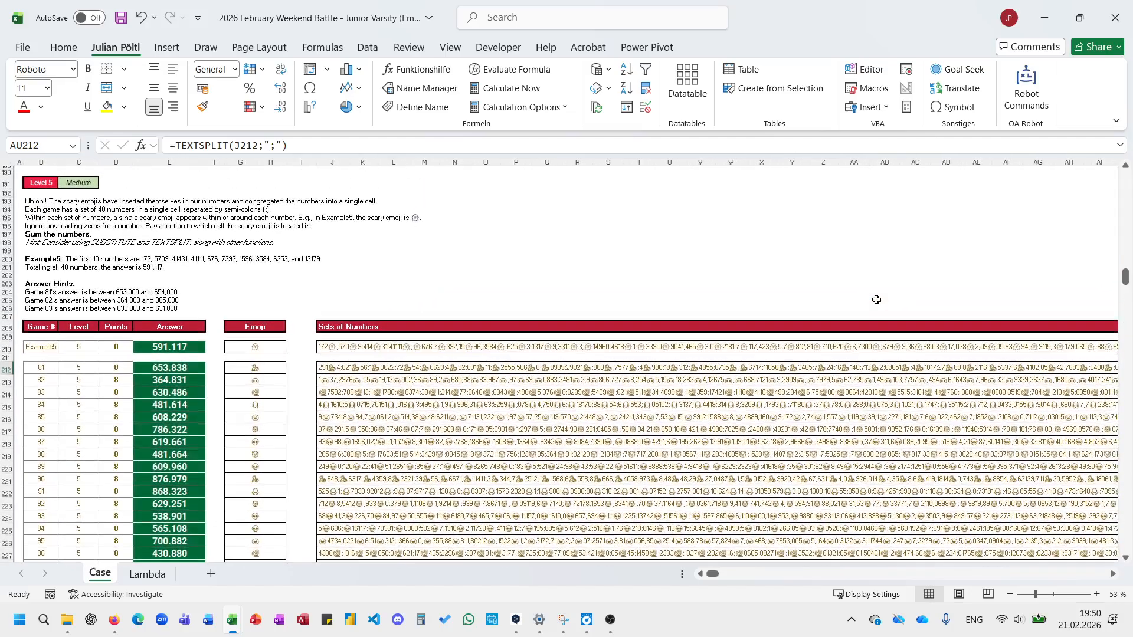
pyautogui.hscroll(1, 876, 300)
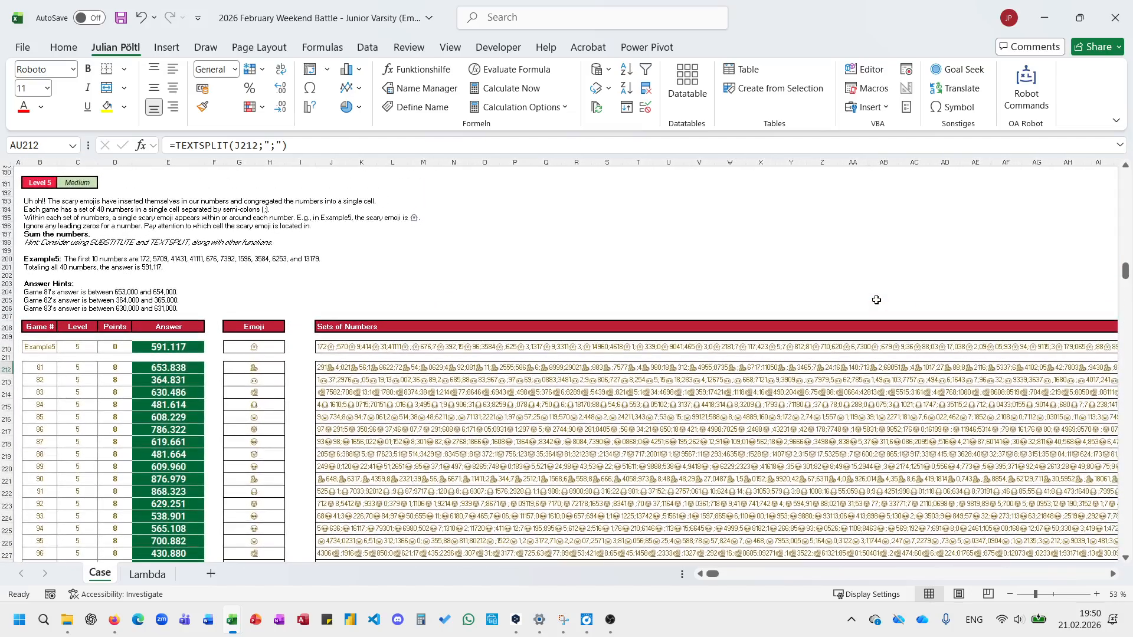
pyautogui.hscroll(5, 877, 300)
pyautogui.hscroll(-6, 876, 300)
pyautogui.hscroll(4, 395, 415)
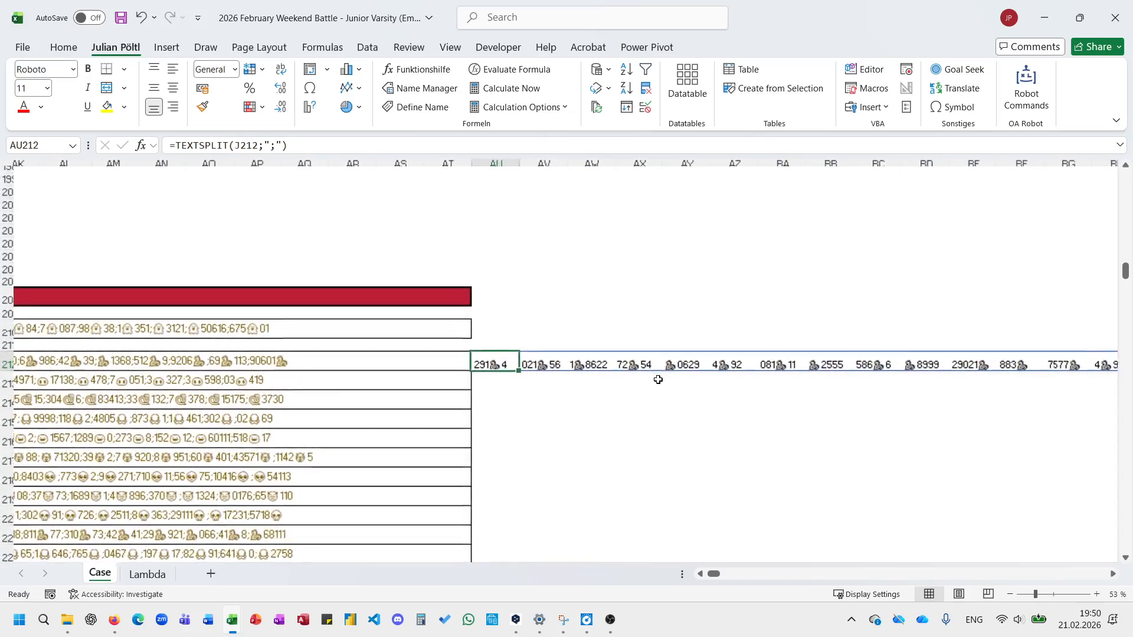
pyautogui.scroll(3, 658, 380)
pyautogui.hscroll(-6, 710, 383)
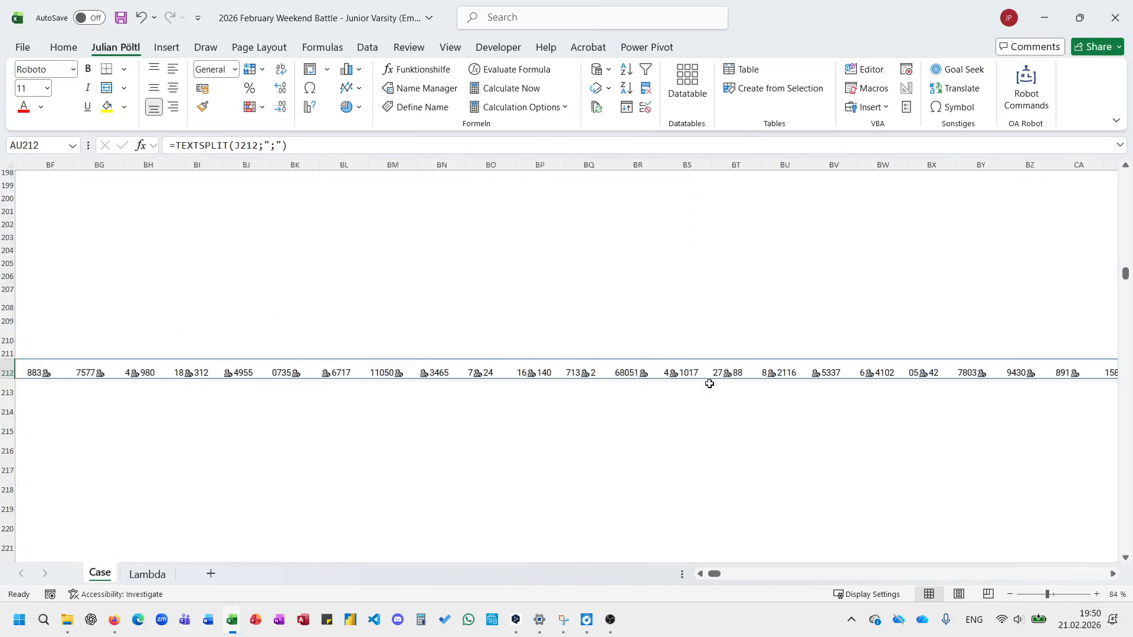
pyautogui.hscroll(-10, 709, 384)
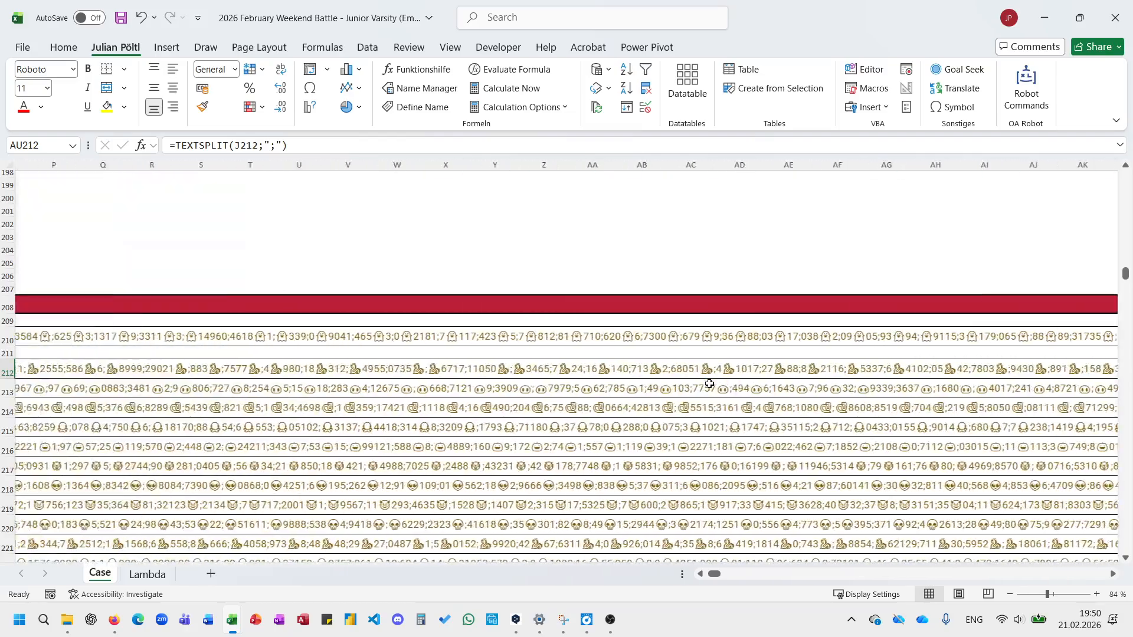
pyautogui.hscroll(12, 709, 383)
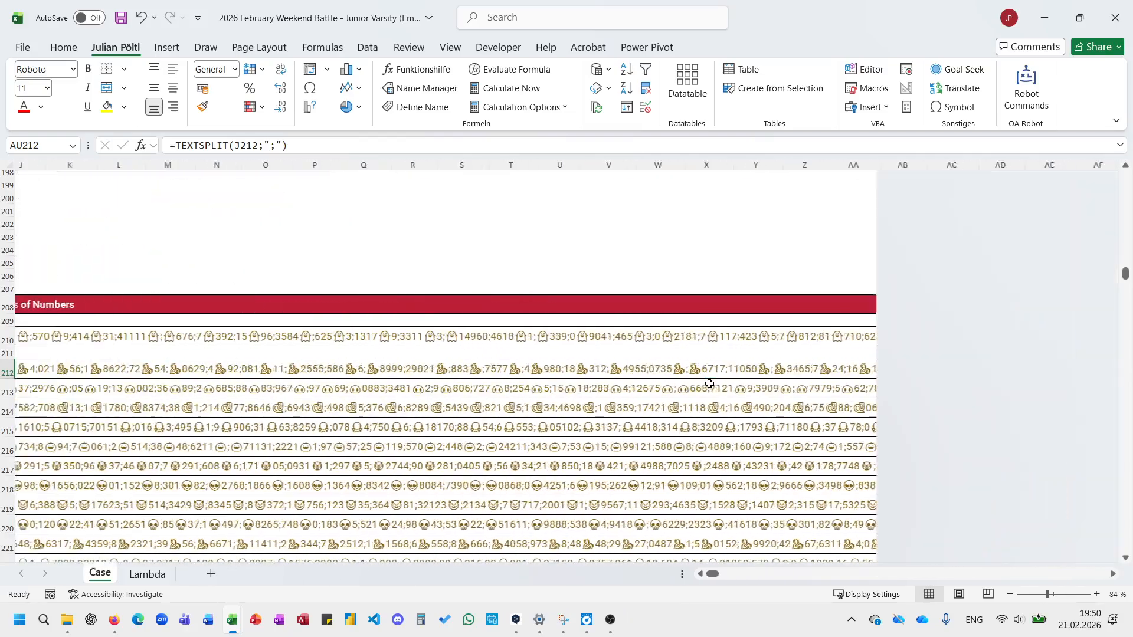
# Wrap the AU212 formula in LEFT to return only each piece's first character: =LEFT(TEXTSPLIT(J212;";");1).
pyautogui.click(174, 146)
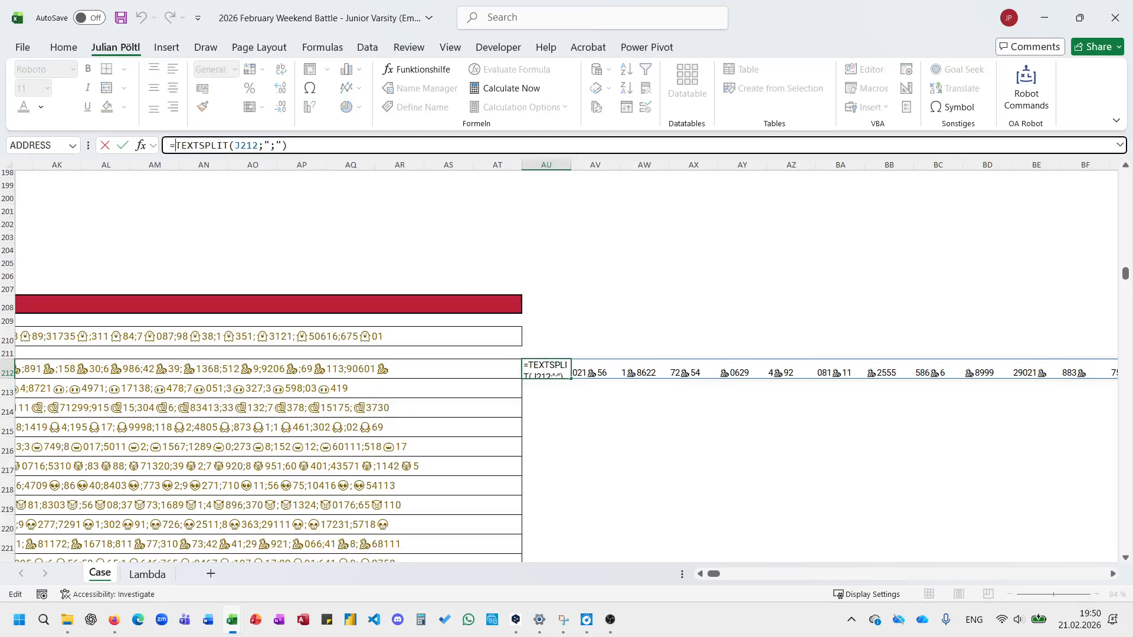
pyautogui.write('le')
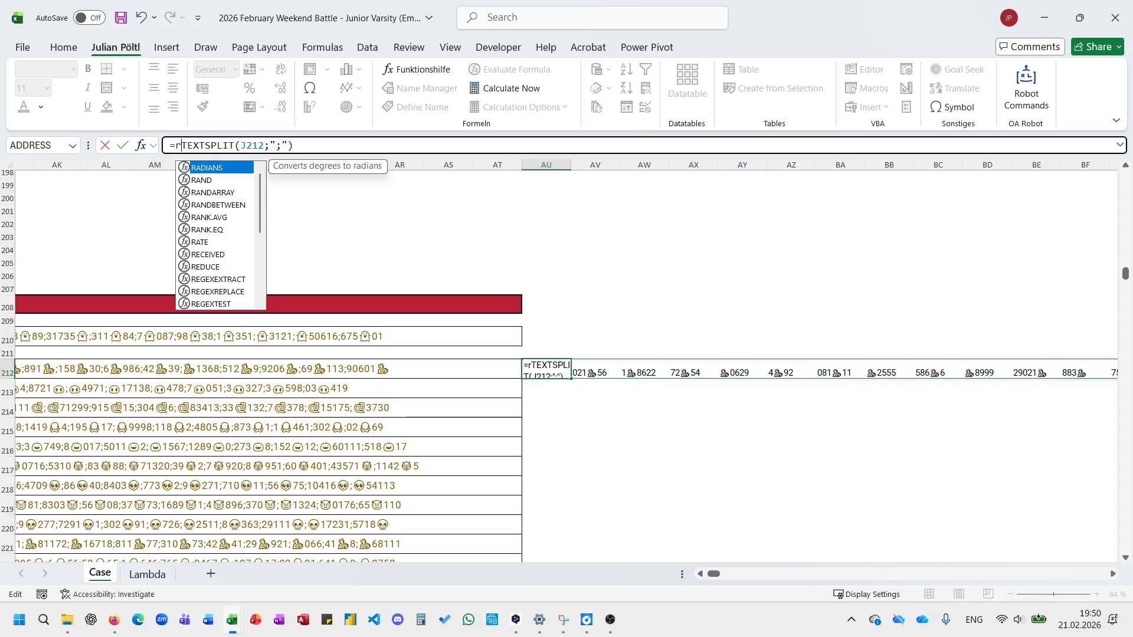
pyautogui.press('Tab')
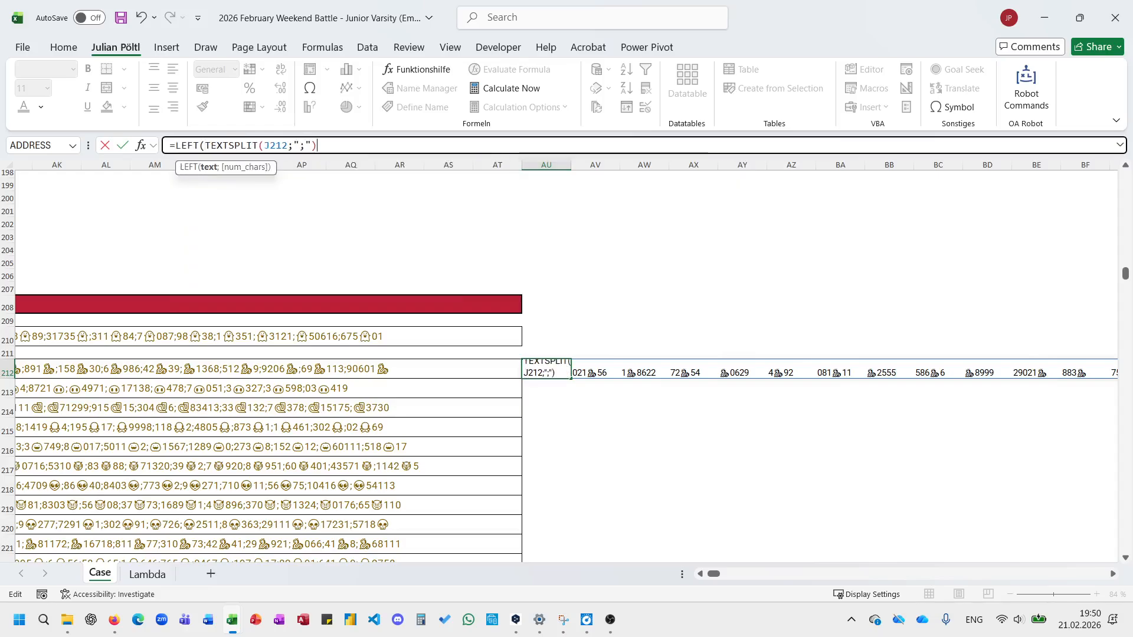
pyautogui.press('Return')
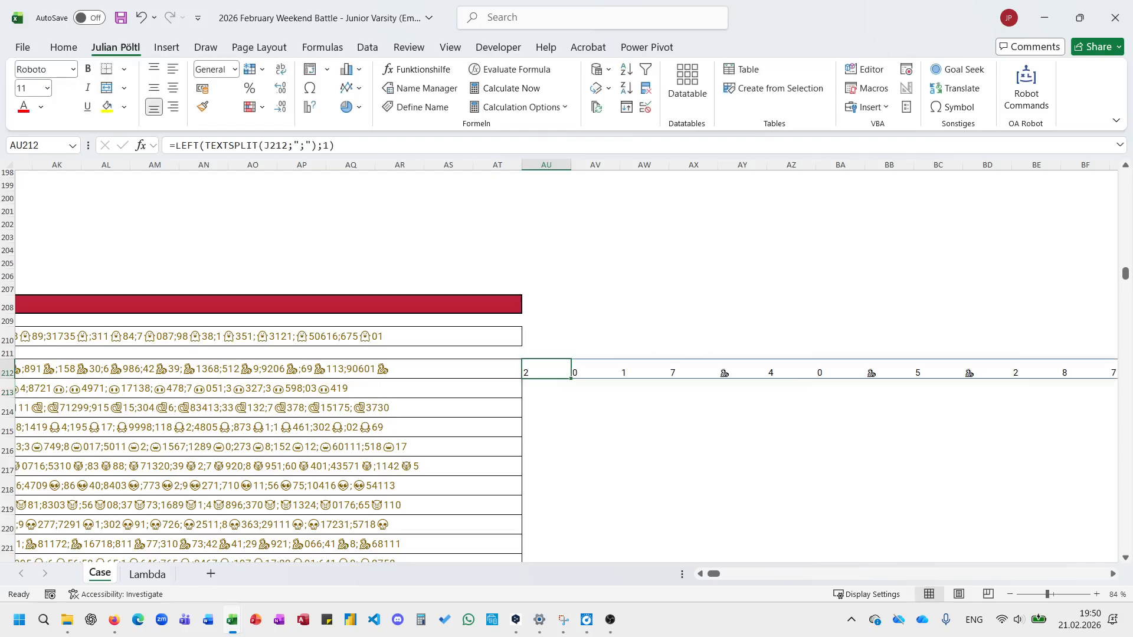
pyautogui.hscroll(15, 584, 371)
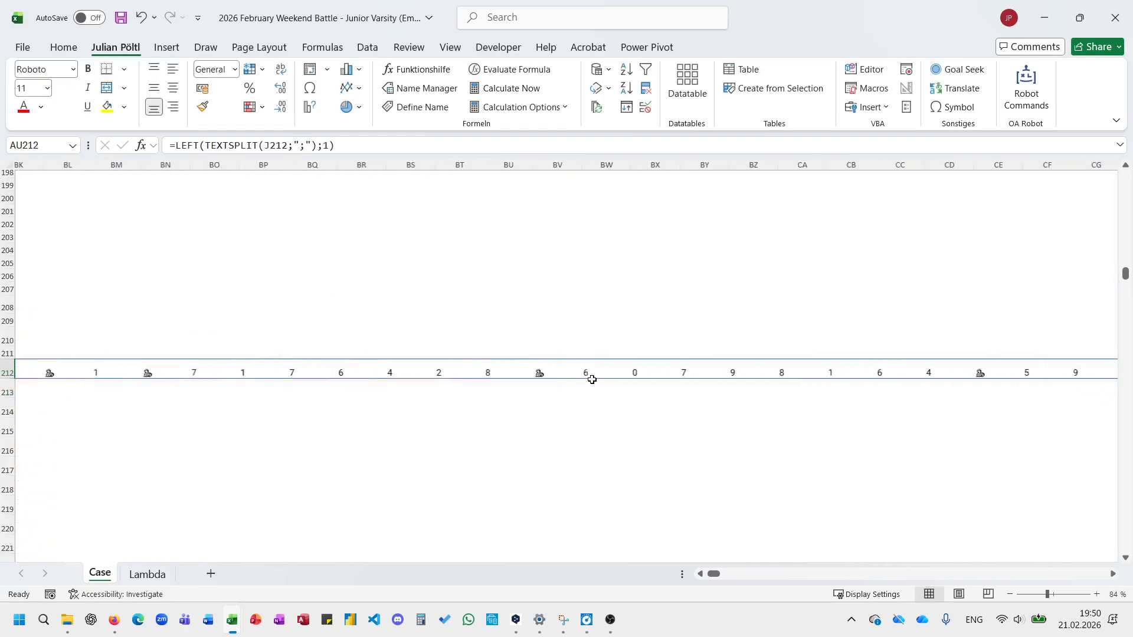
pyautogui.hscroll(-16, 592, 380)
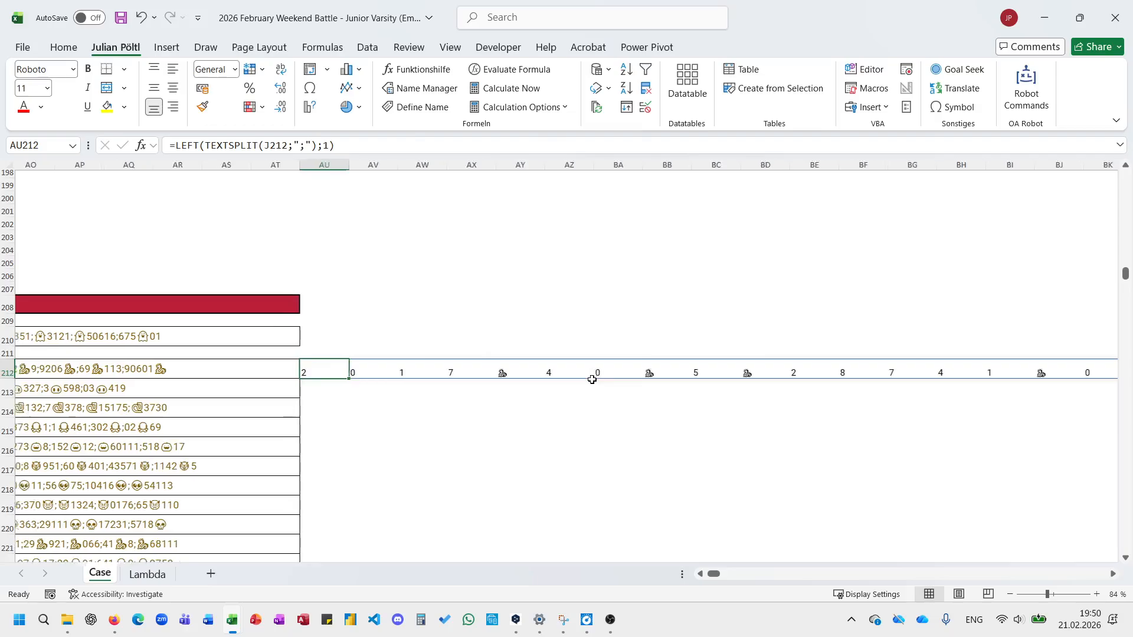
# Compare each first character with game 81's emoji by extending the AU212 formula to =LEFT(TEXTSPLIT(J212;";");1)=G212.
pyautogui.click(349, 146)
pyautogui.hscroll(-12, 361, 334)
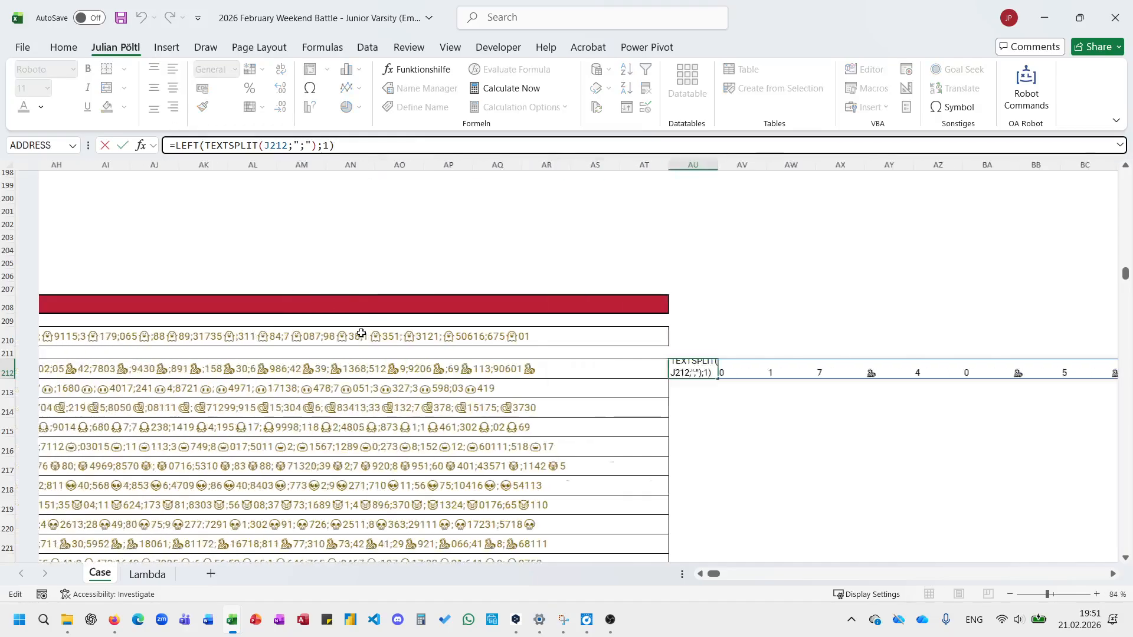
pyautogui.hscroll(-2, 361, 333)
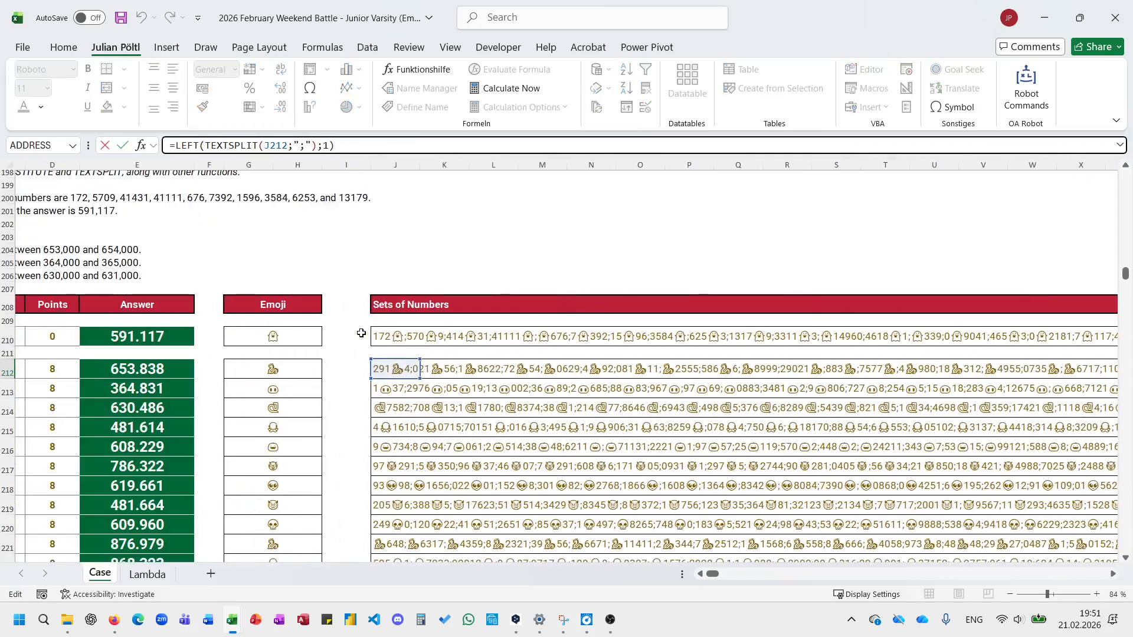
pyautogui.write('=')
pyautogui.click(293, 379)
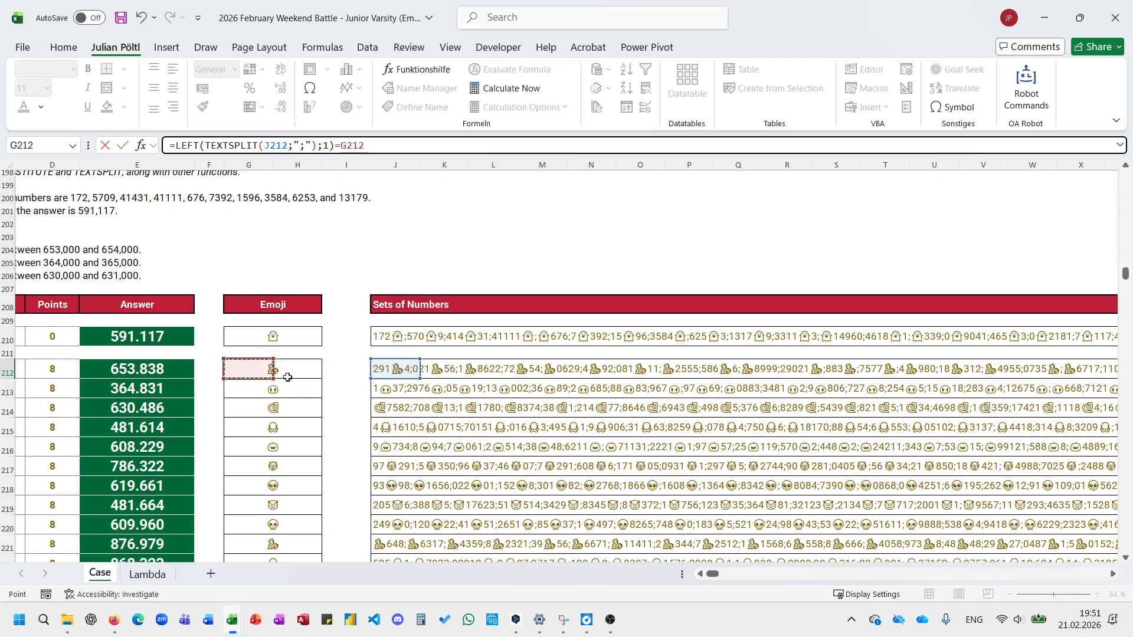
pyautogui.press('Return')
pyautogui.hscroll(4, 625, 360)
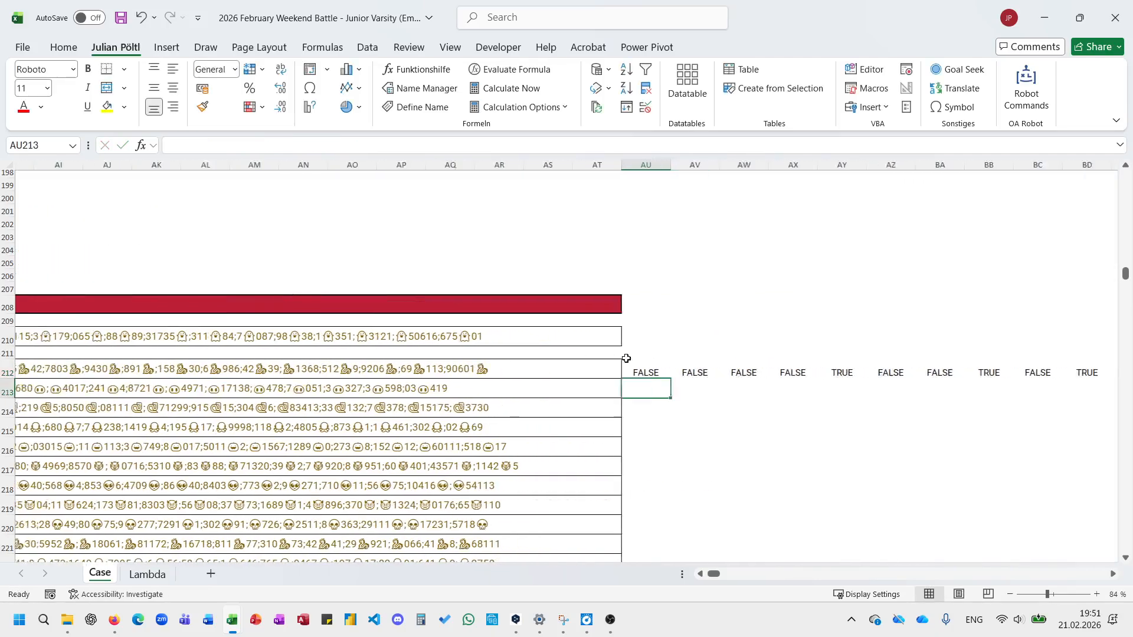
pyautogui.click(602, 369)
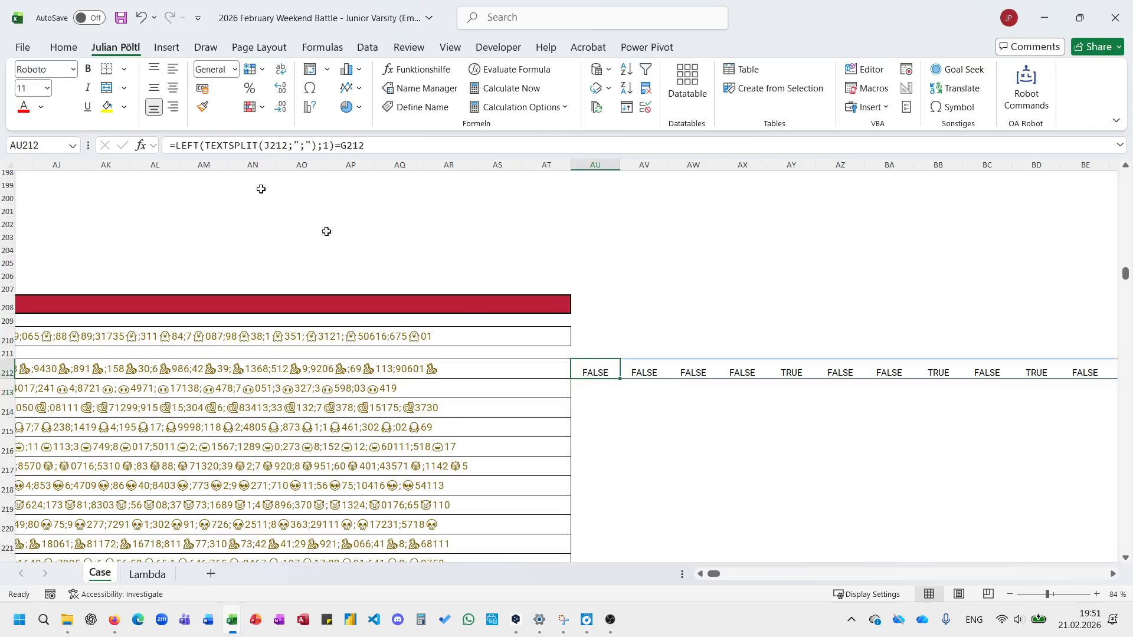
# Count game 81's matches by changing AU212 to =SUM(--(LEFT(TEXTSPLIT(J212;";");1)=G212)), and fill the formula down to AU231.
pyautogui.click(177, 146)
pyautogui.write('sum(--(')
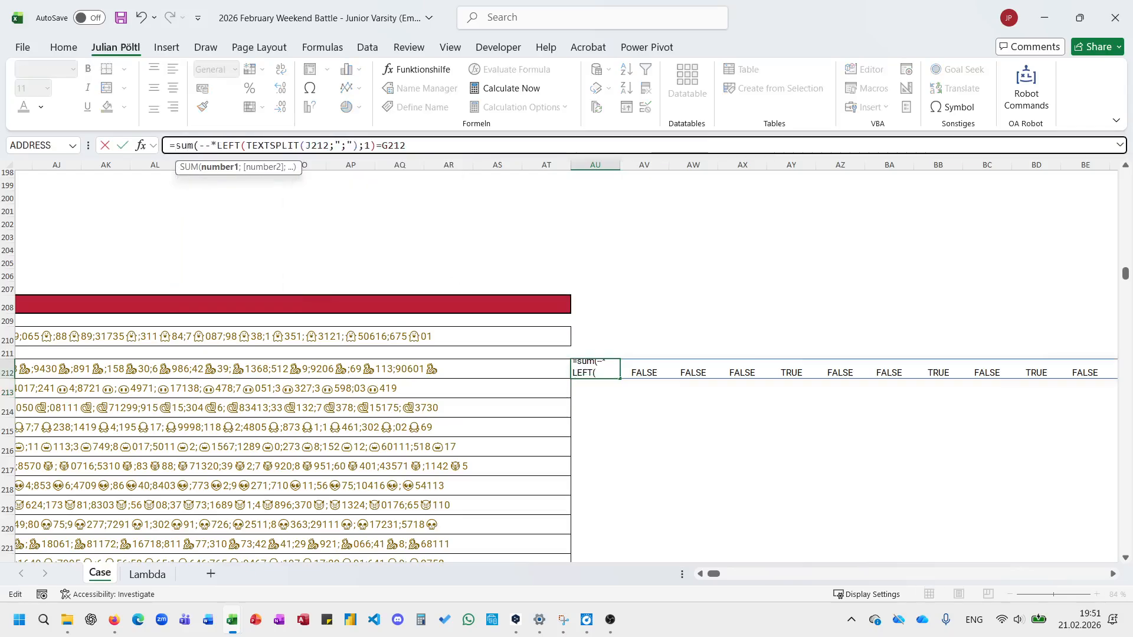
pyautogui.press('End')
pyautogui.write('))')
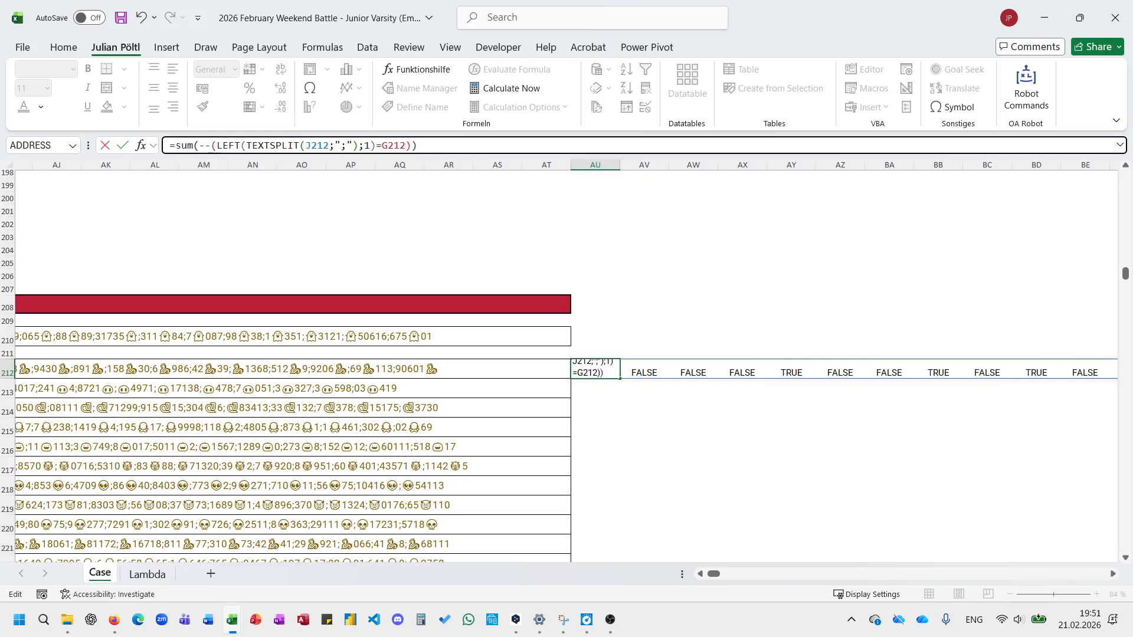
pyautogui.hotkey('ctrl', 'Return')
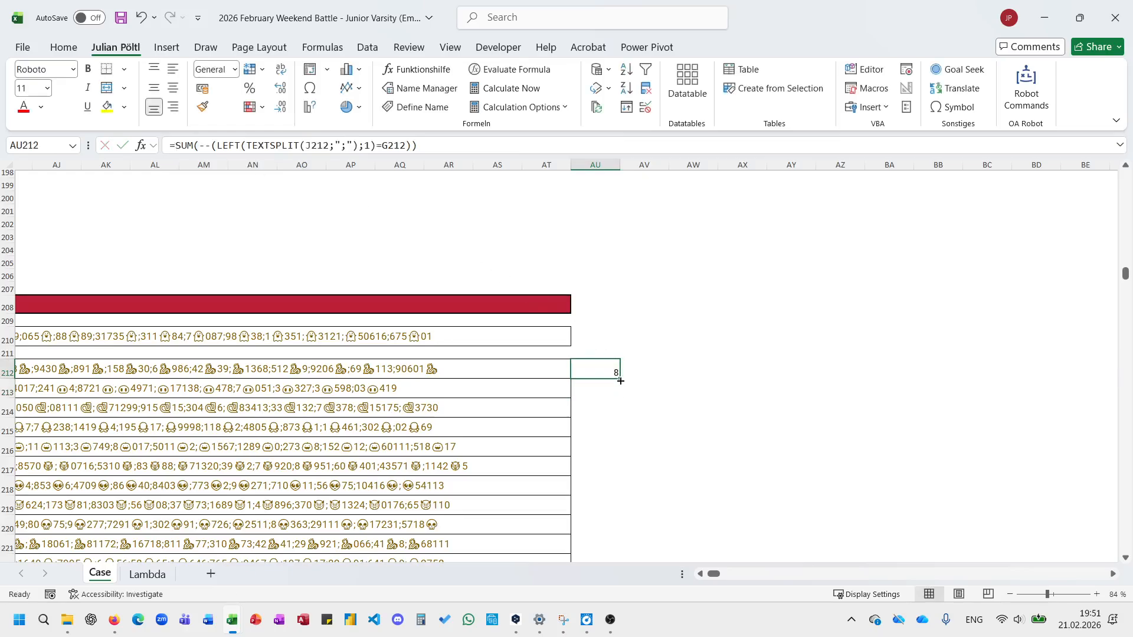
pyautogui.moveTo(621, 380); pyautogui.dragTo(614, 553)
pyautogui.scroll(-2, 602, 515)
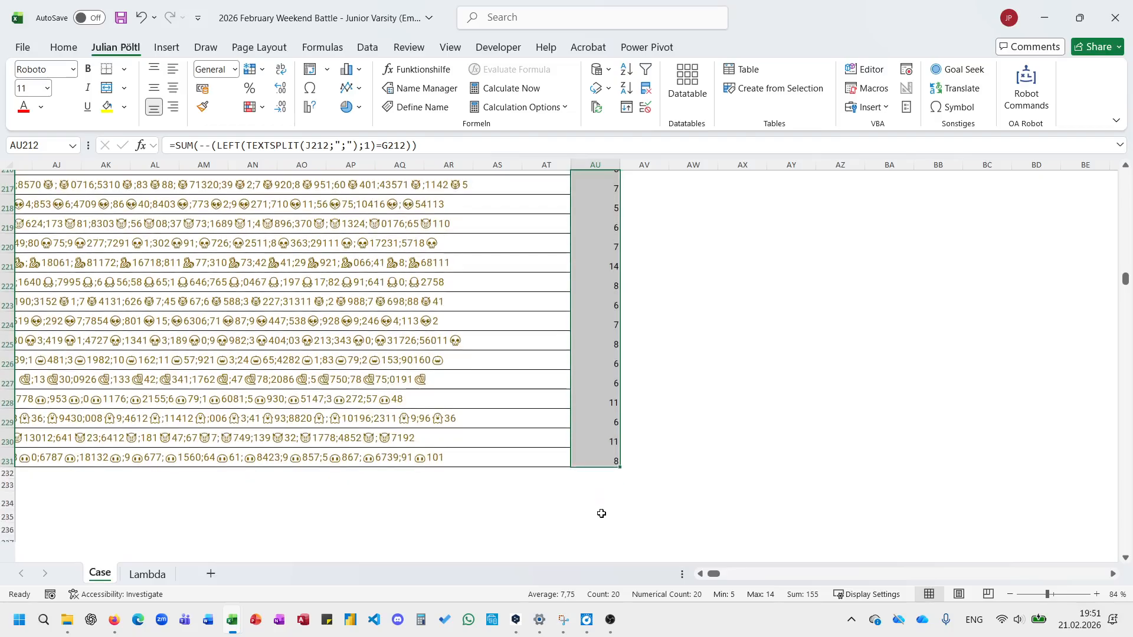
# Copy the sum of the counts in AU212:AU231 and enter it, 155, as the Bonus 5 answer in E28.
pyautogui.click(794, 598)
pyautogui.scroll(20, 561, 458)
pyautogui.hscroll(-15, 562, 458)
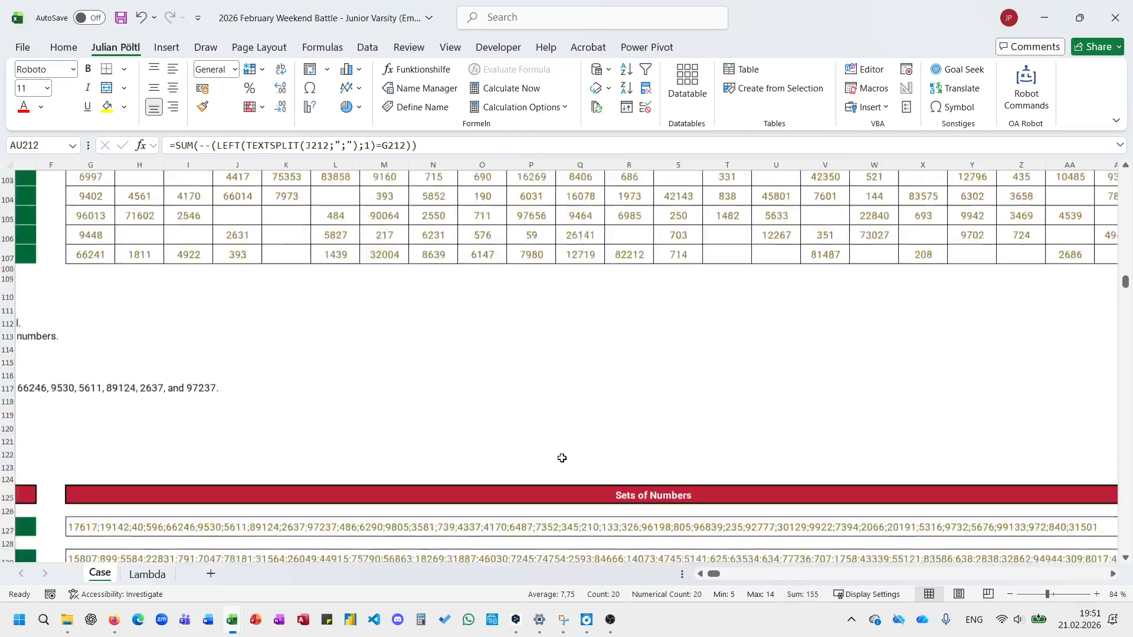
pyautogui.scroll(15, 562, 458)
pyautogui.scroll(-7, 562, 458)
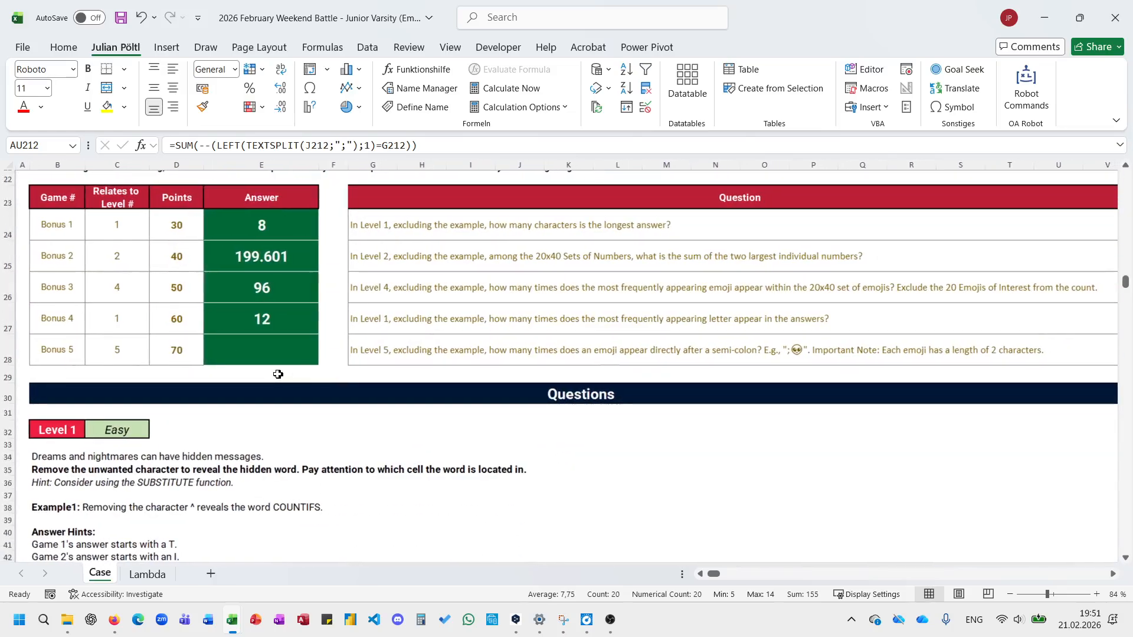
pyautogui.click(257, 350)
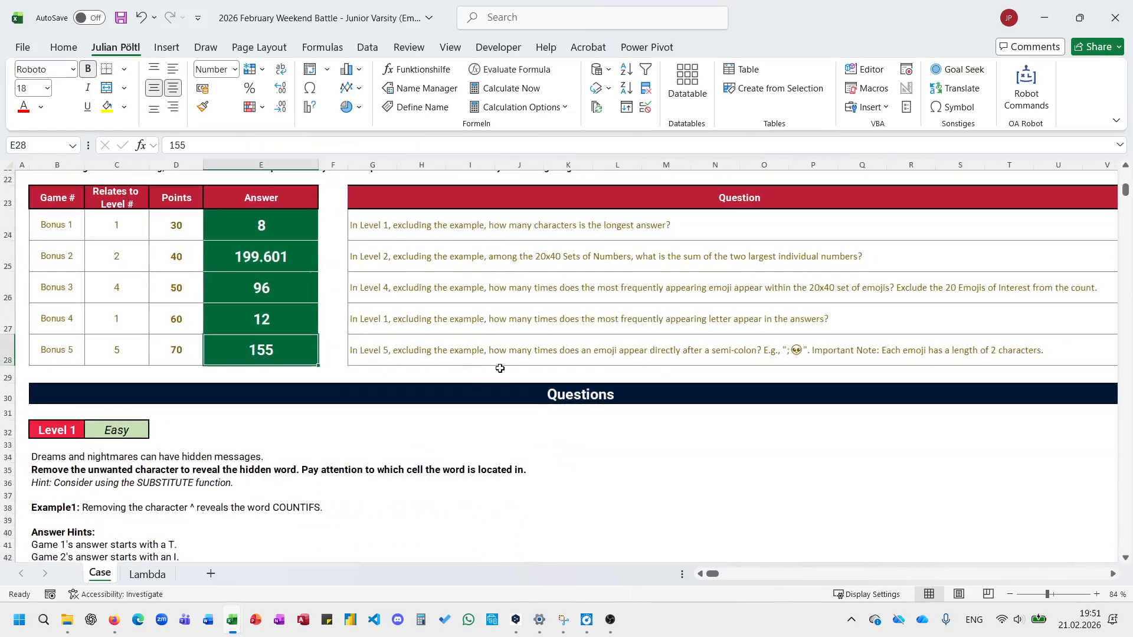
# Check the Bonus 5 question alongside its answer and save the workbook.
pyautogui.hscroll(5, 500, 369)
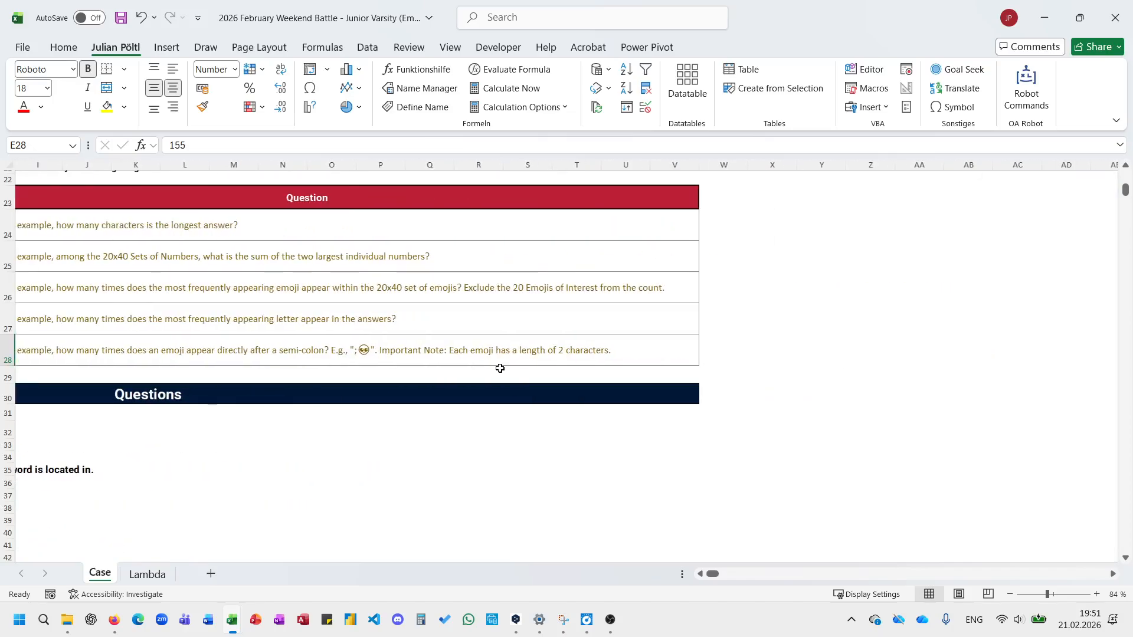
pyautogui.hscroll(-5, 500, 368)
pyautogui.scroll(-2, 500, 368)
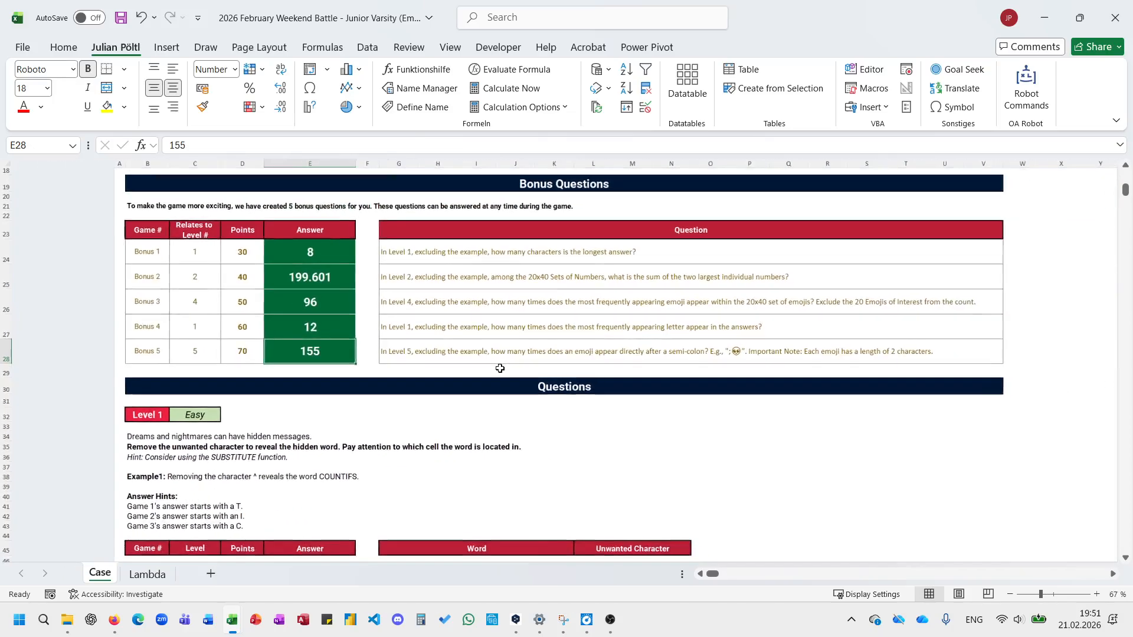
pyautogui.scroll(8, 500, 368)
pyautogui.hotkey('ctrl', 's')
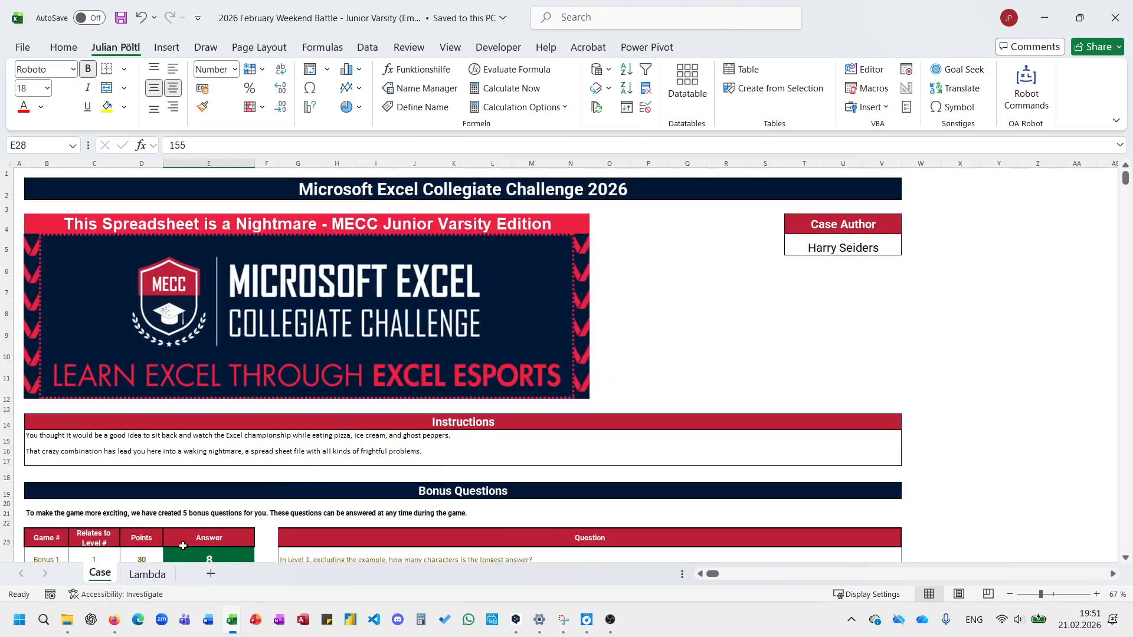
# Switch to the ExPrep Portal in Firefox and submit "2026 February Weekend Battle - Junior Varsity (Empty).xlsx" to the Junior Varsity exam.
pyautogui.click(114, 619)
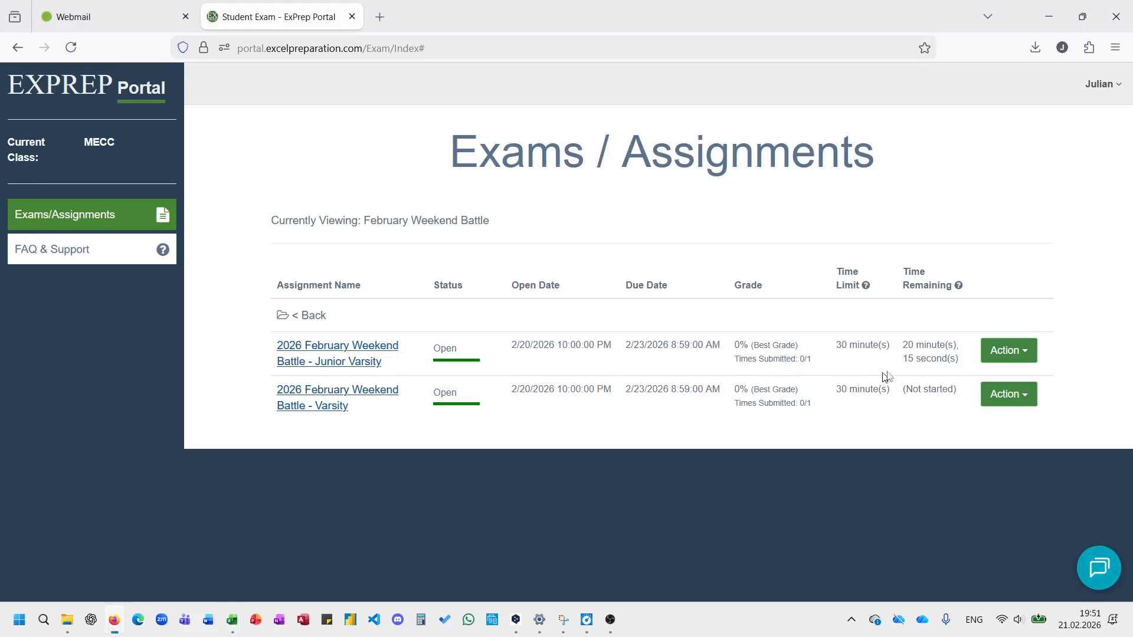
pyautogui.click(998, 353)
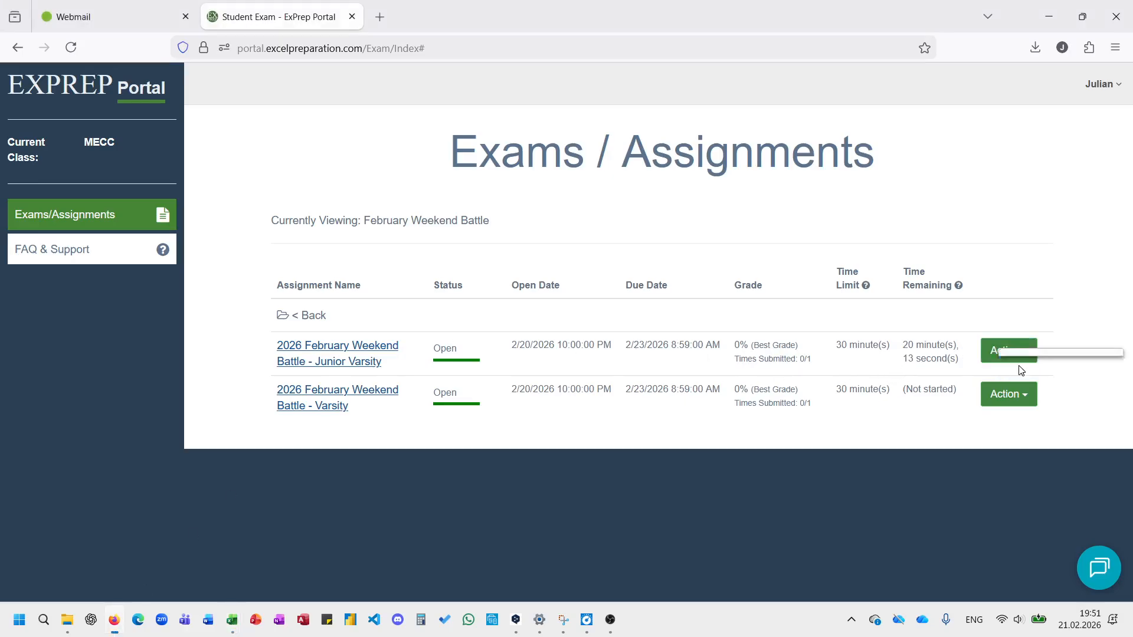
pyautogui.click(1021, 370)
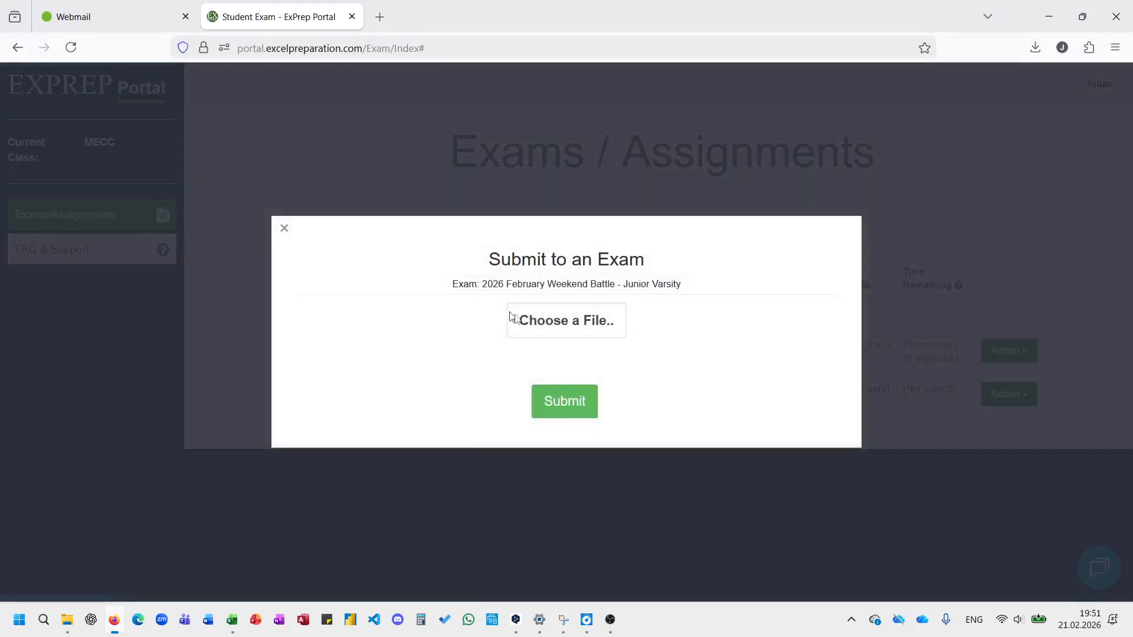
pyautogui.click(539, 312)
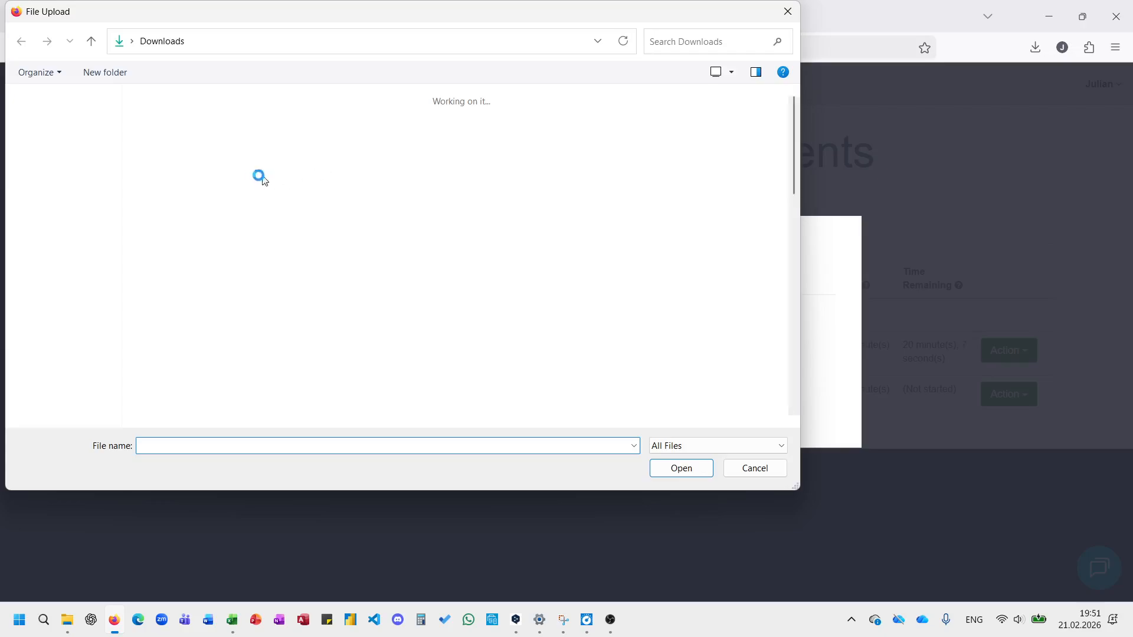
pyautogui.doubleClick(214, 172)
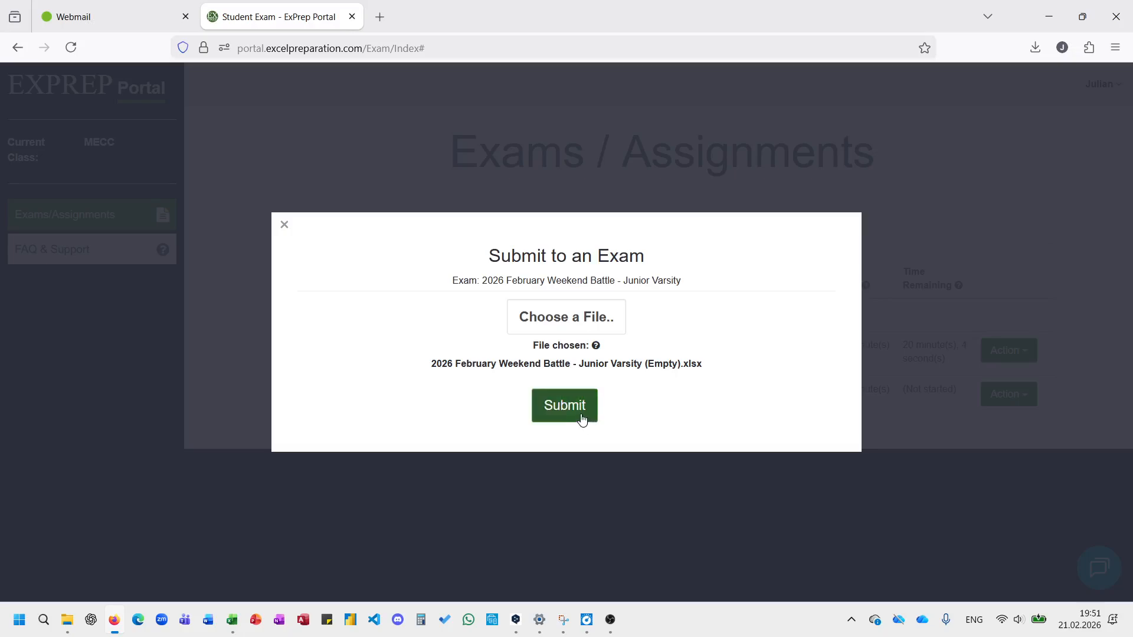
pyautogui.click(582, 419)
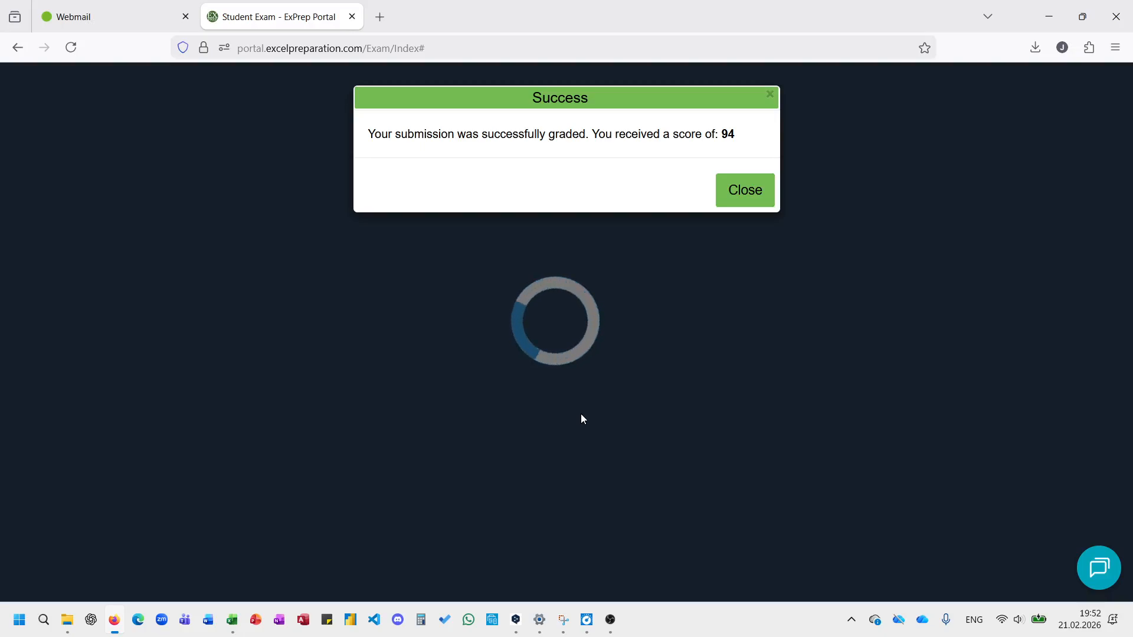
pyautogui.click(743, 201)
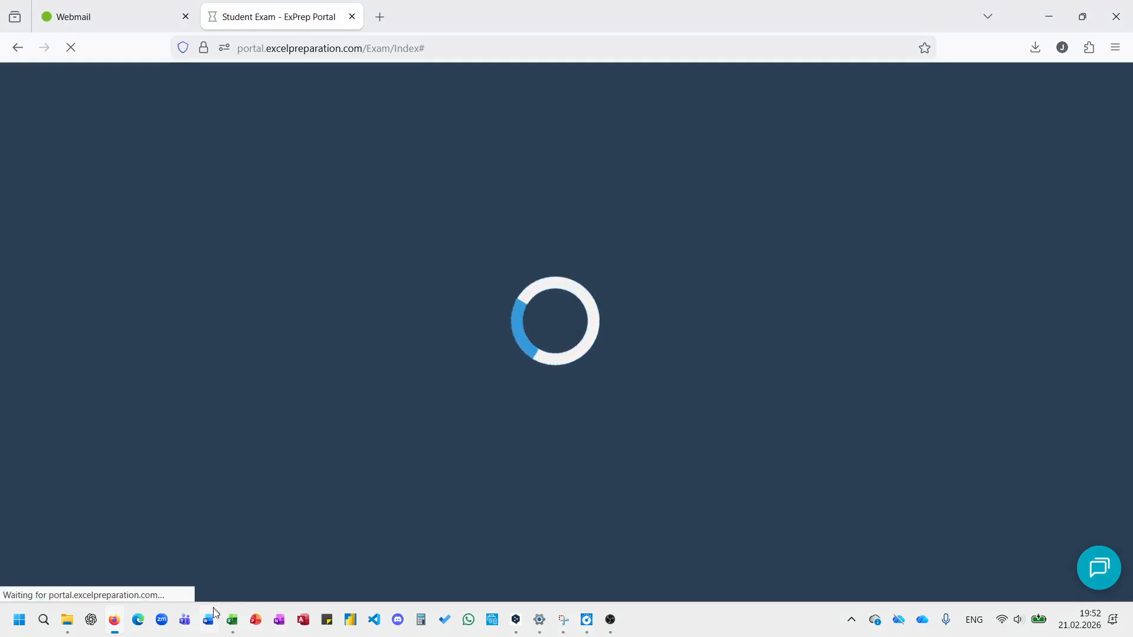
# Return to the February Weekend Battle workbook in Excel and review the answers from the bonus questions through Level 7.
pyautogui.moveTo(229, 624)
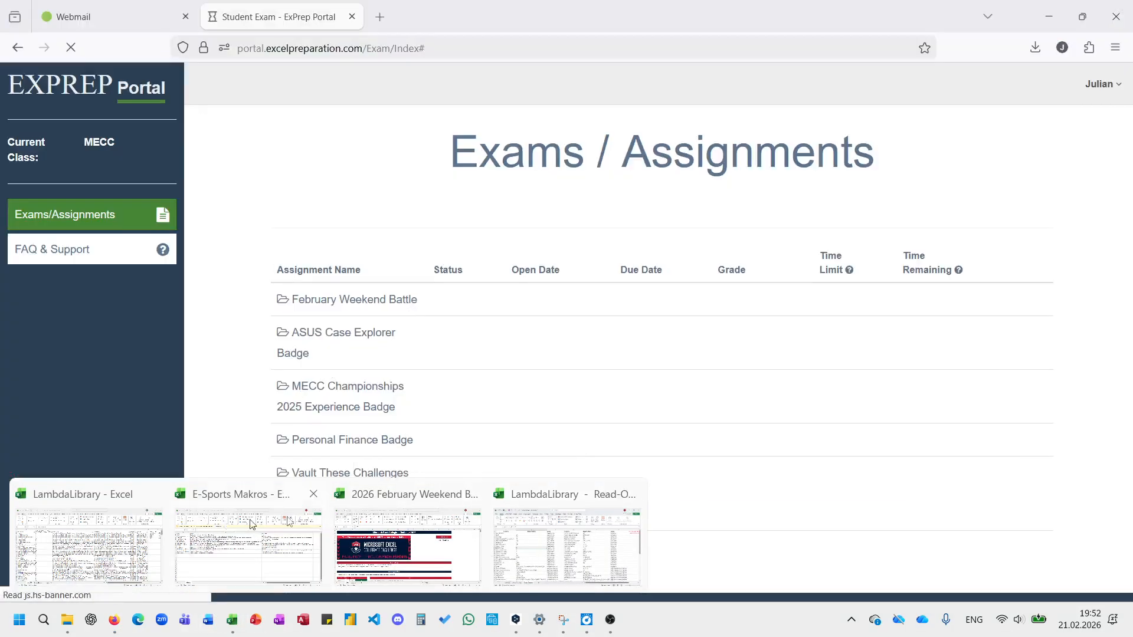
pyautogui.click(381, 536)
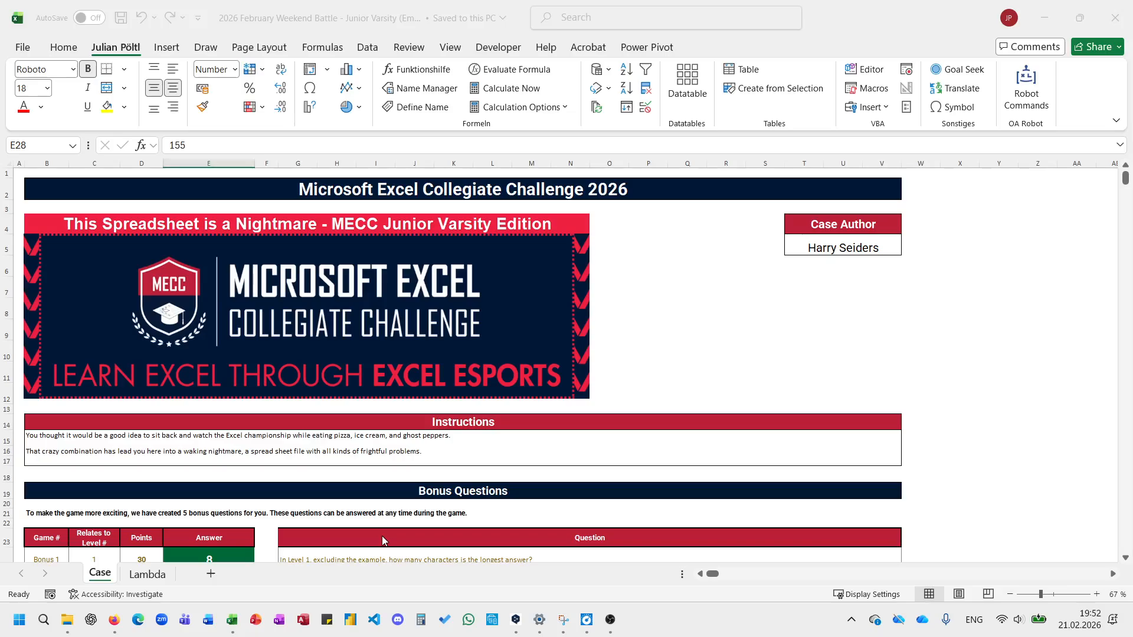
pyautogui.scroll(-4, 422, 466)
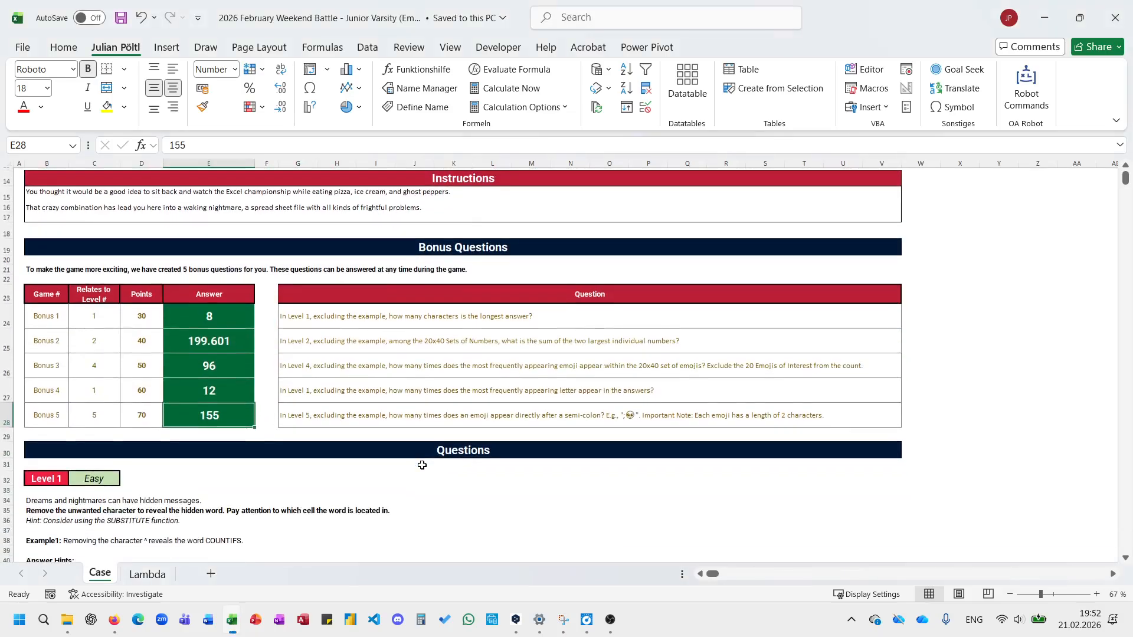
pyautogui.scroll(-1, 250, 330)
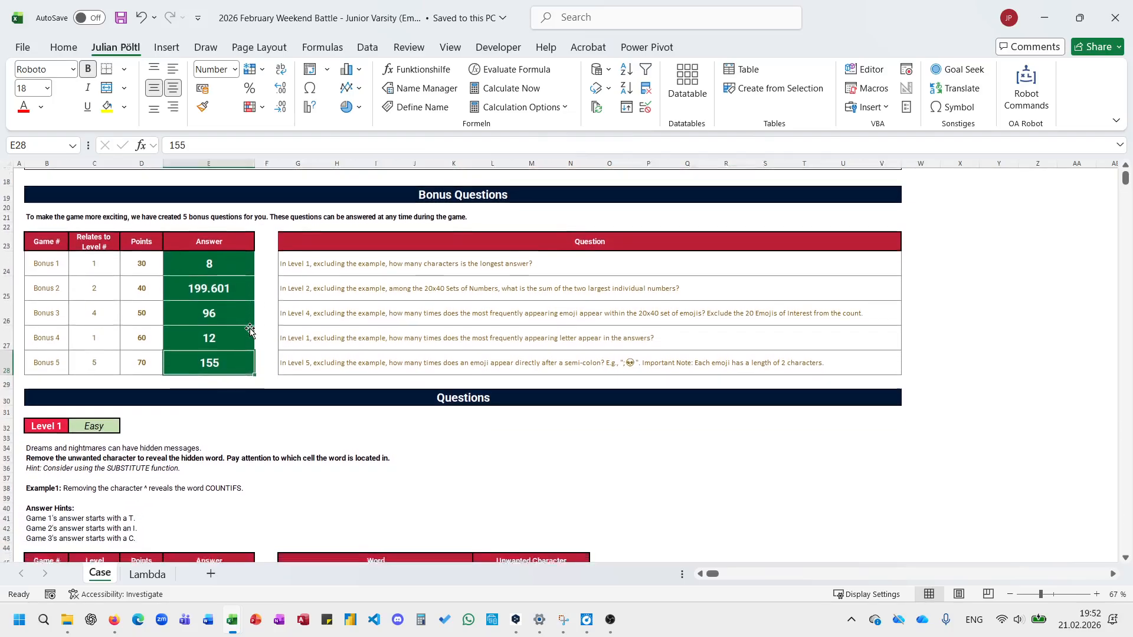
pyautogui.scroll(-20, 250, 330)
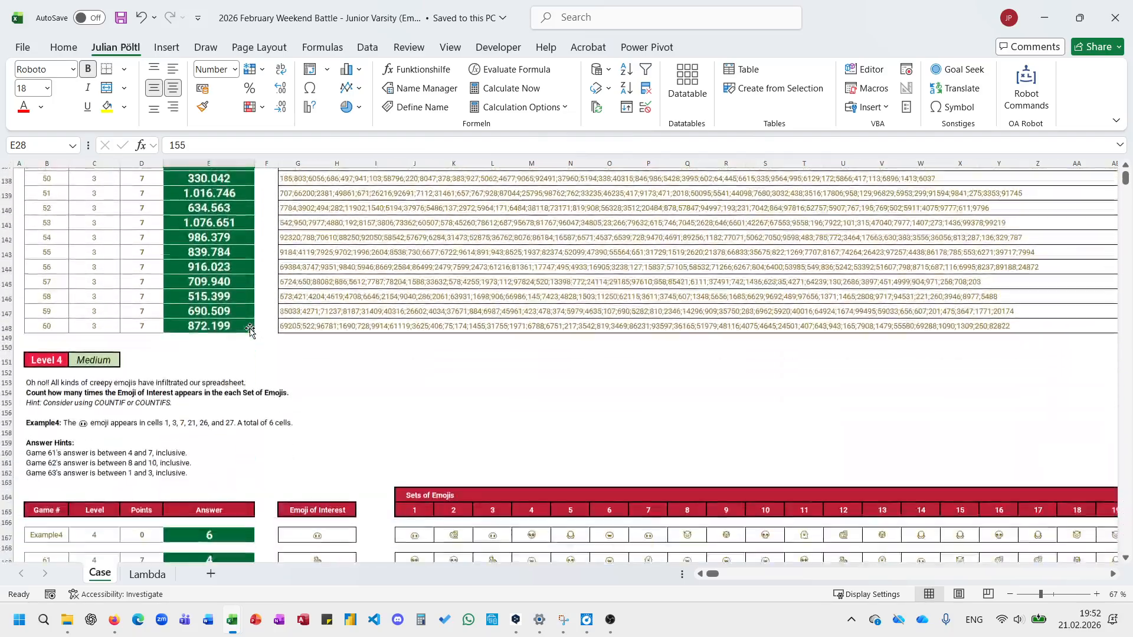
pyautogui.scroll(-20, 250, 330)
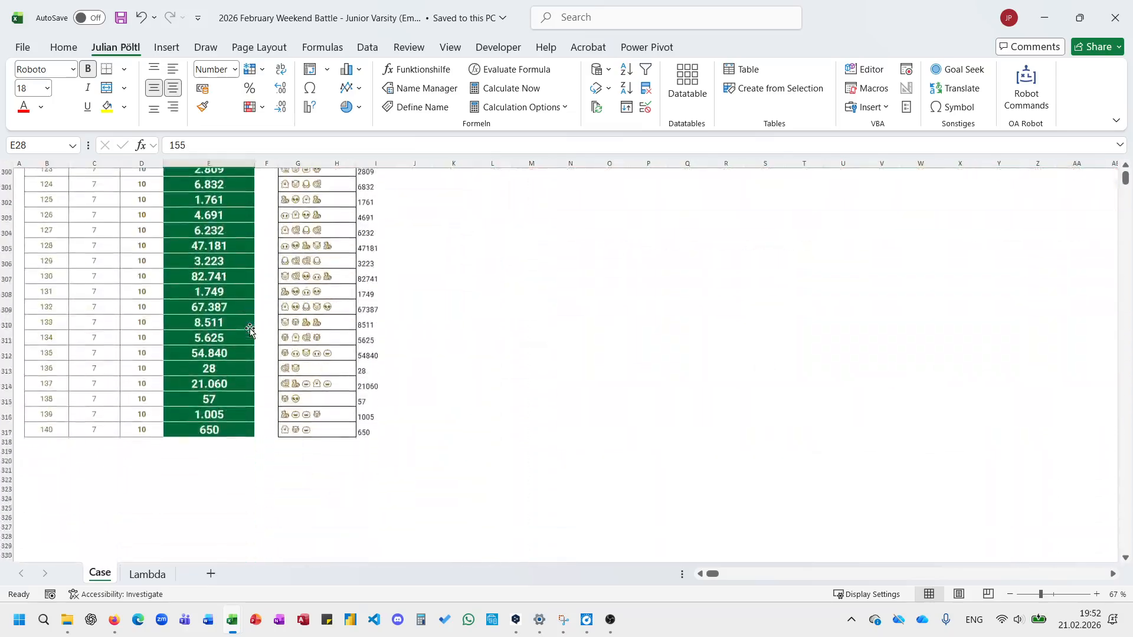
pyautogui.scroll(5, 250, 330)
pyautogui.scroll(-2, 251, 329)
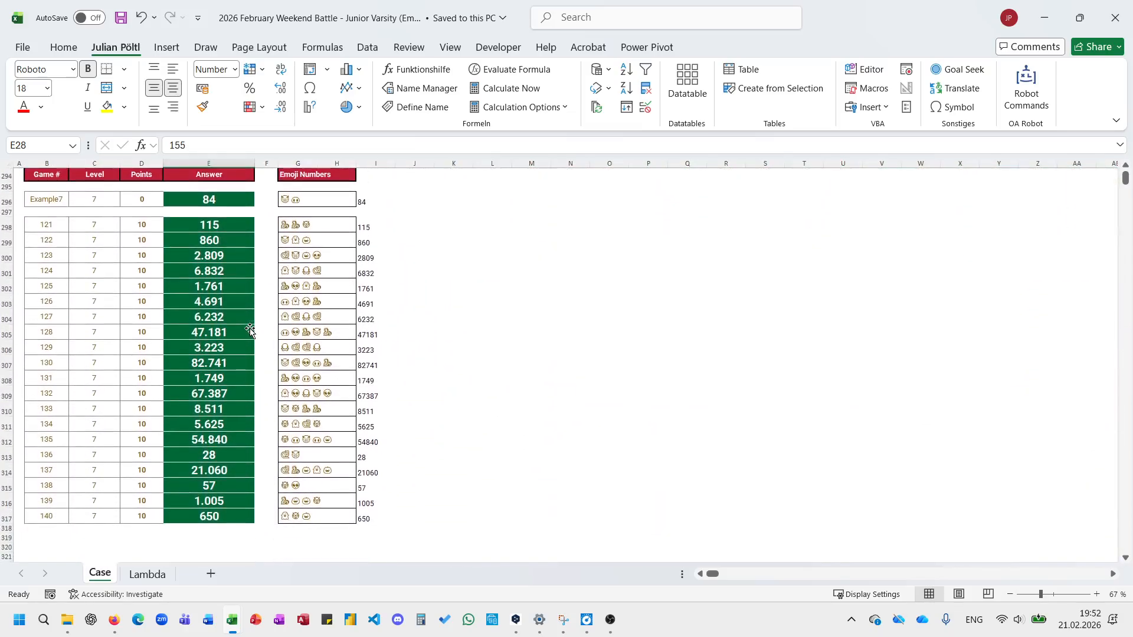
pyautogui.scroll(20, 251, 330)
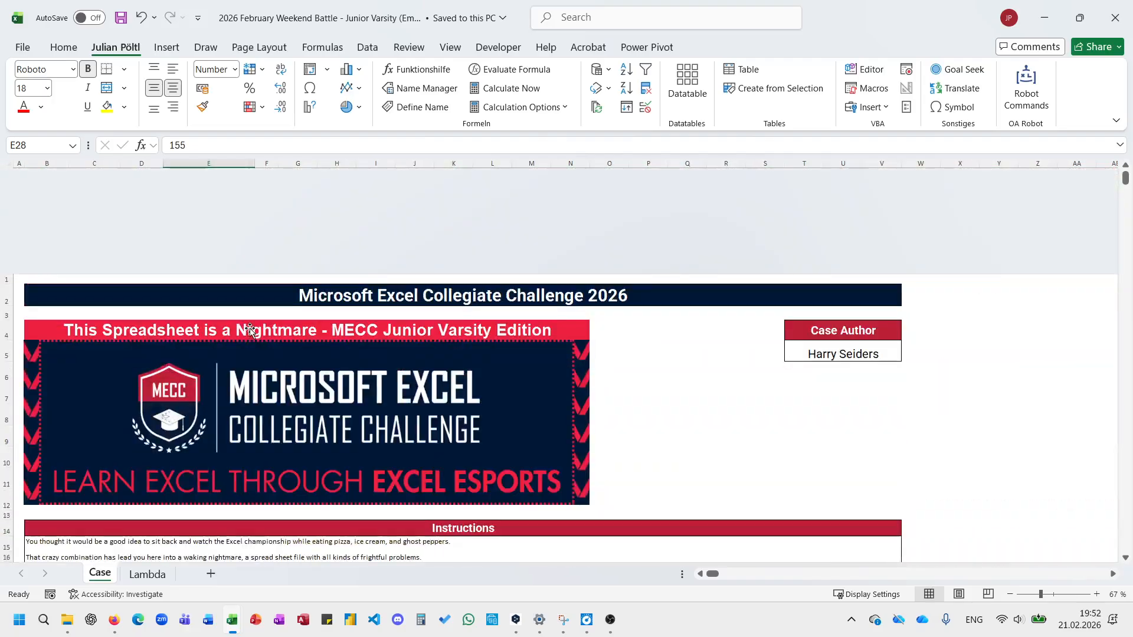
pyautogui.click(648, 288)
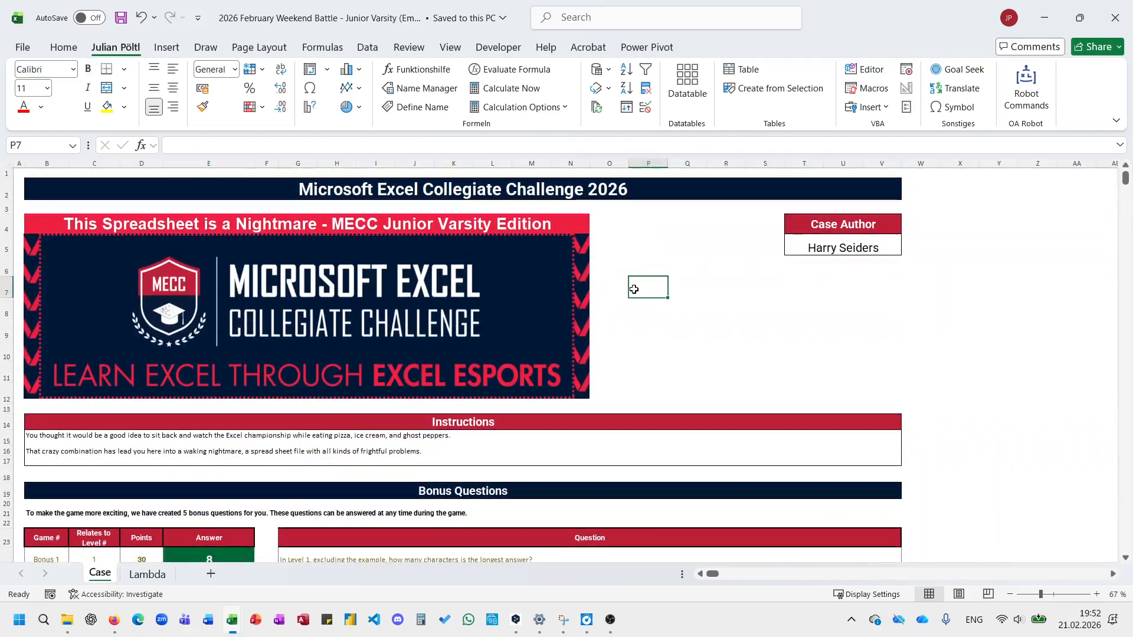
# Go back to the ExPrep Portal and open the February Weekend Battle folder to check the submission's grade.
pyautogui.click(1048, 12)
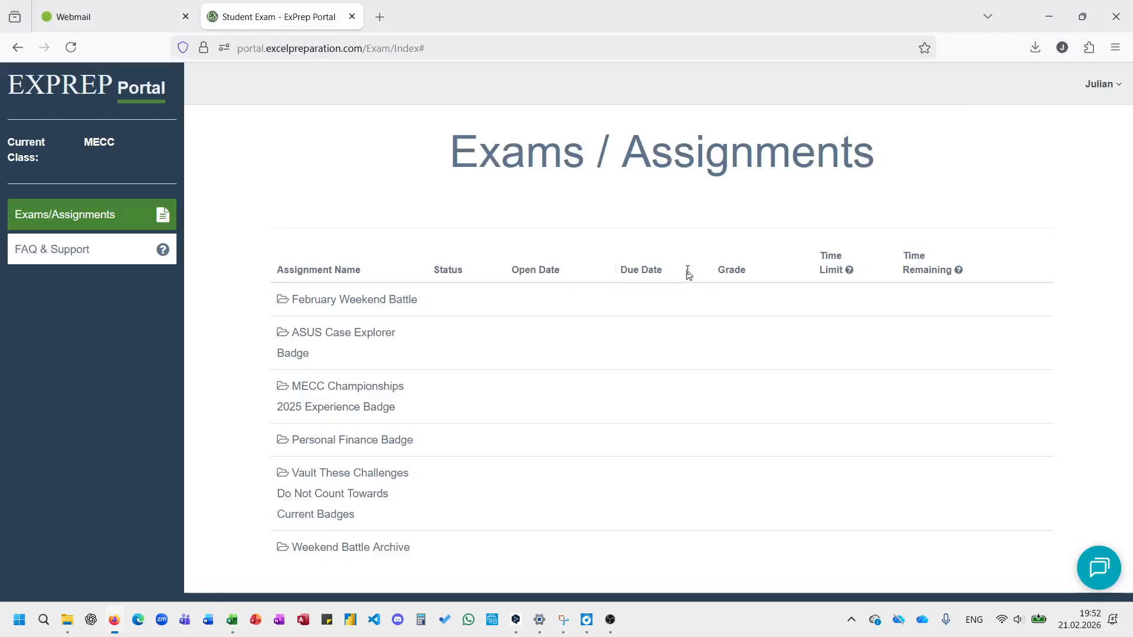
pyautogui.click(351, 303)
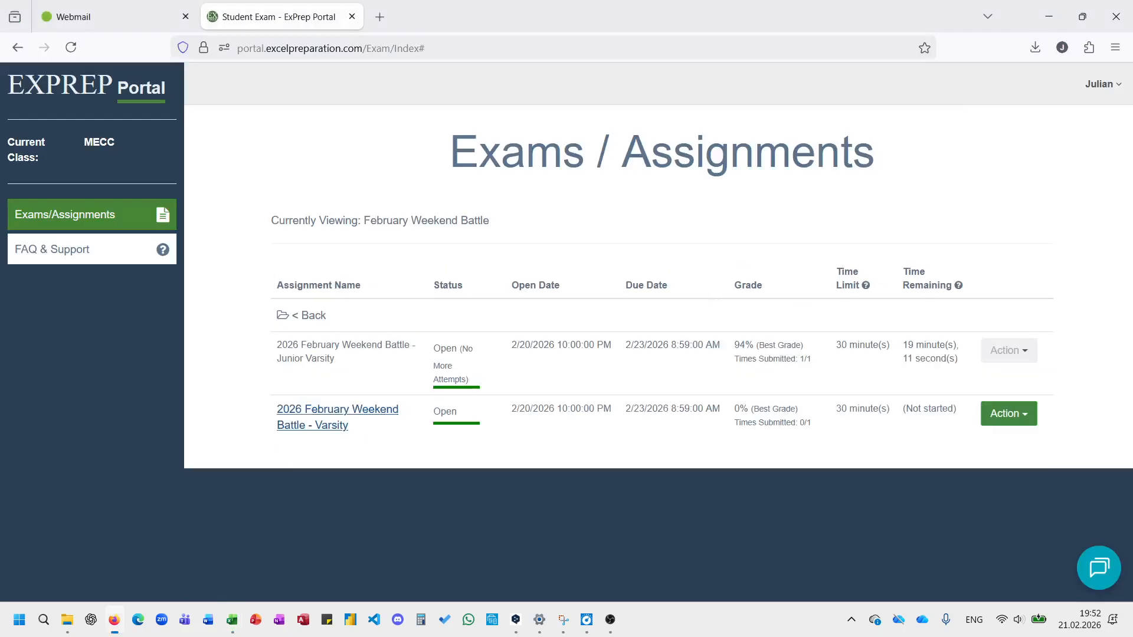